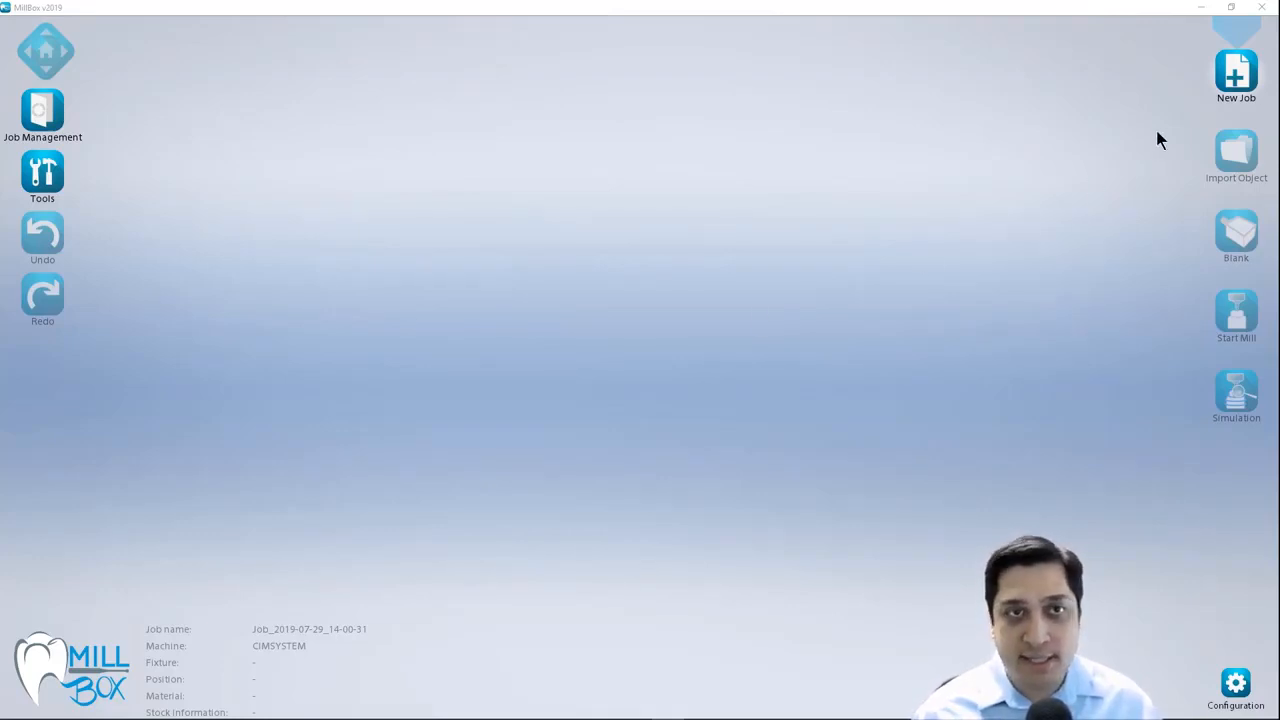
# Create a new job on the CIMSYSTEM machine with Zirconium as the material and the disk fixture.
pyautogui.click(1235, 68)
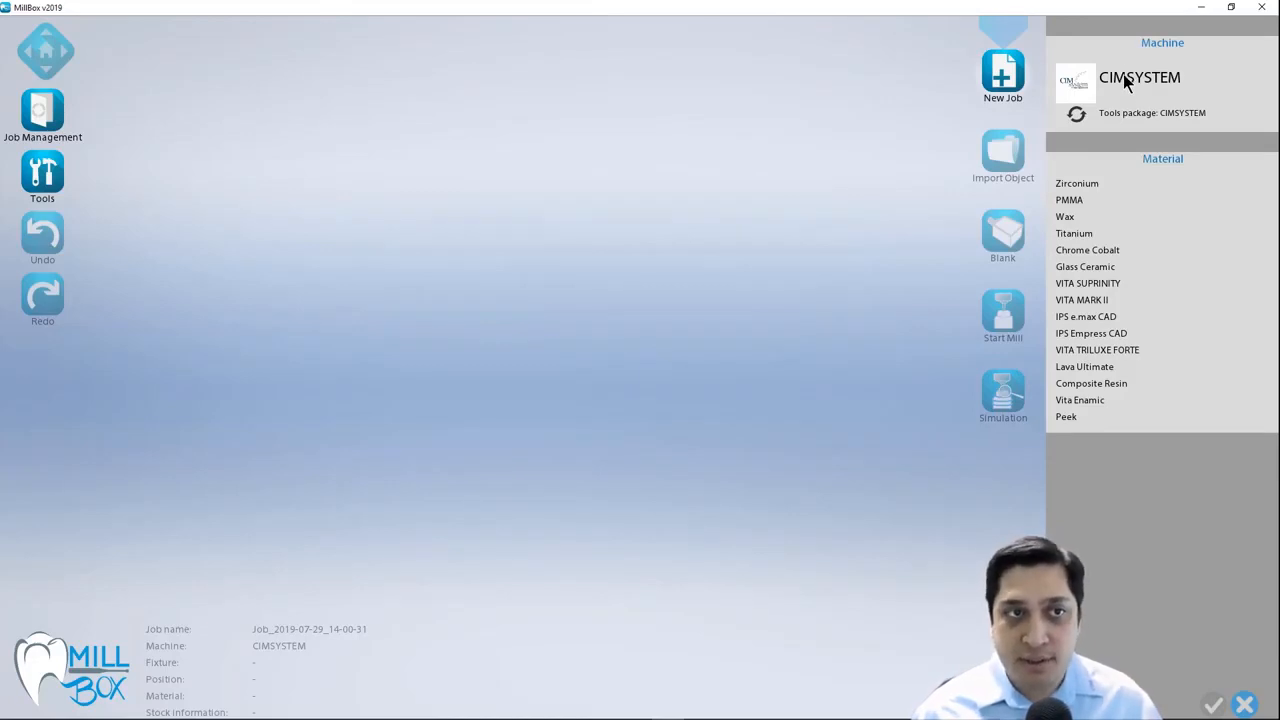
pyautogui.click(1143, 183)
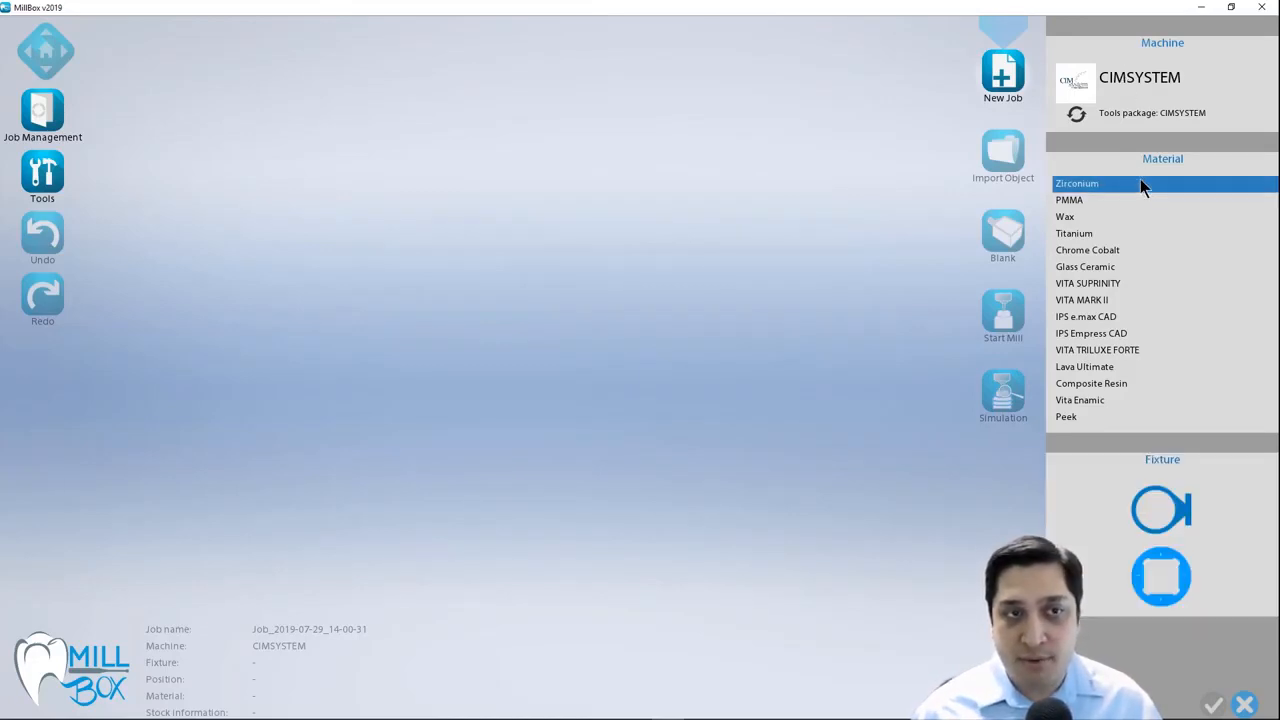
pyautogui.click(1160, 509)
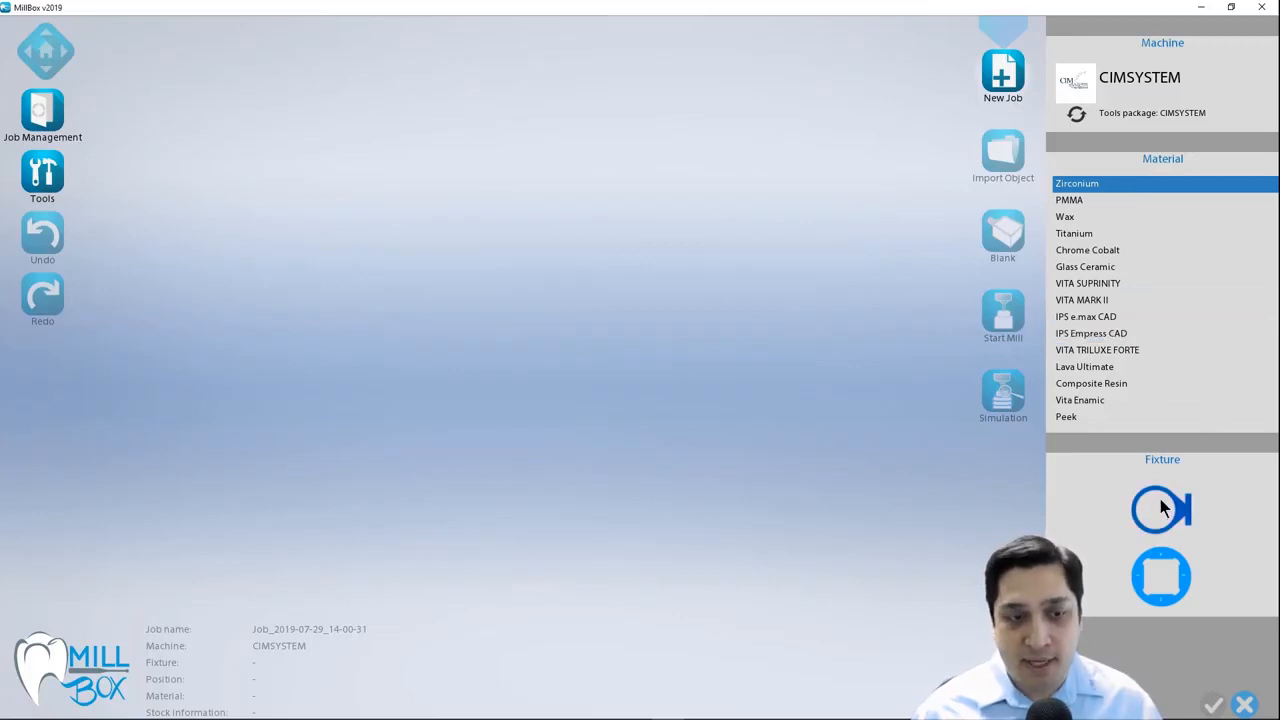
pyautogui.click(1213, 704)
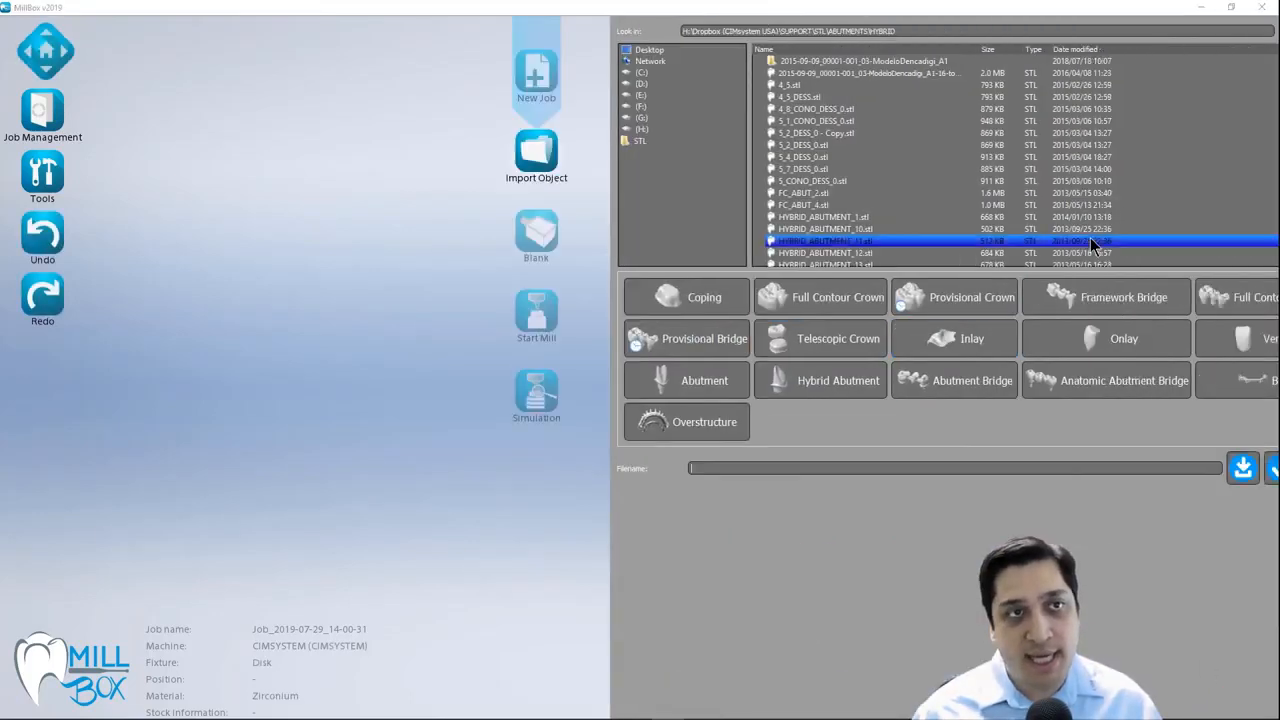
# Preview 4_5_DESS.stl in the 3D viewer, rotate it to examine its implant connection, and close the viewer.
pyautogui.click(773, 97)
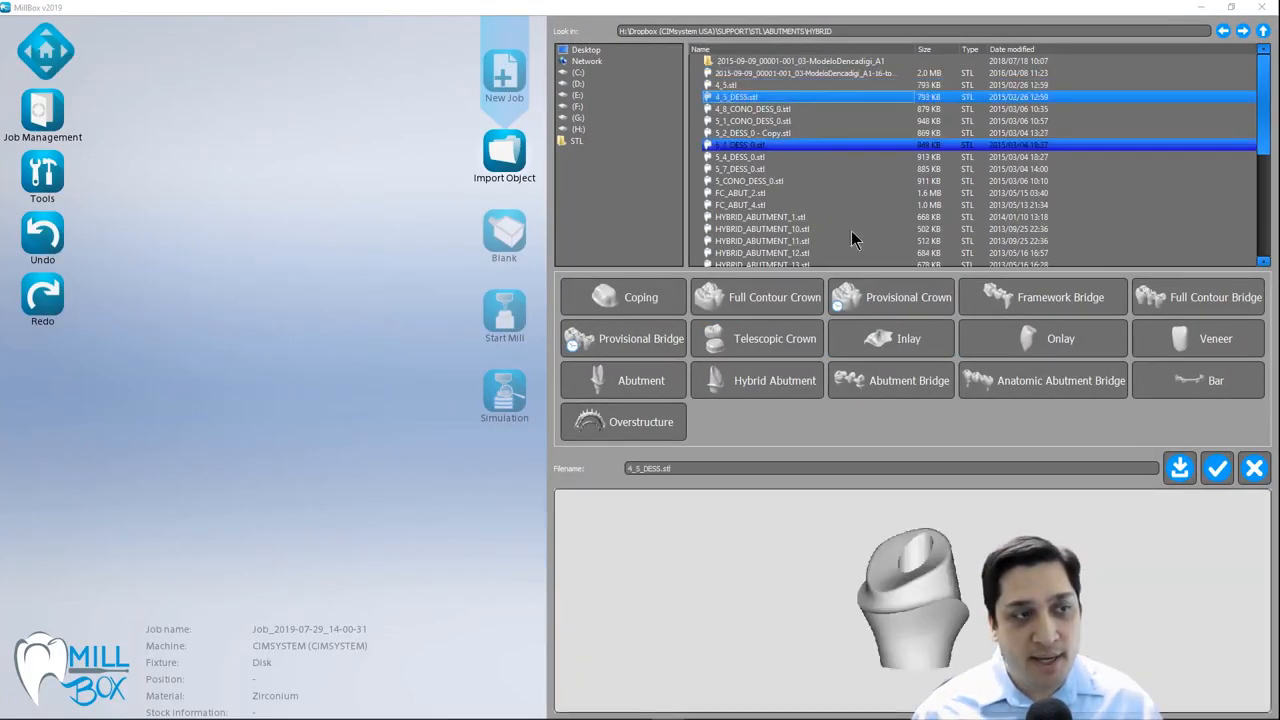
pyautogui.doubleClick(938, 600)
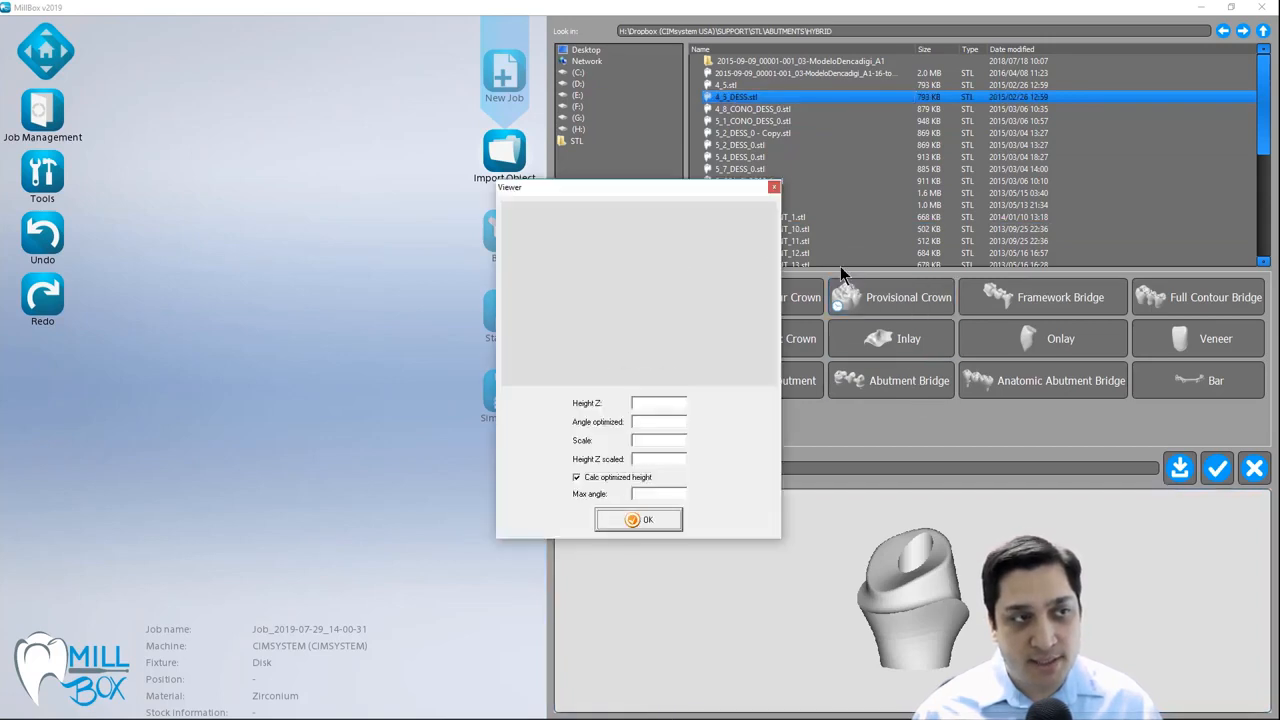
pyautogui.moveTo(645, 345); pyautogui.dragTo(672, 283)
pyautogui.scroll(1, 667, 332)
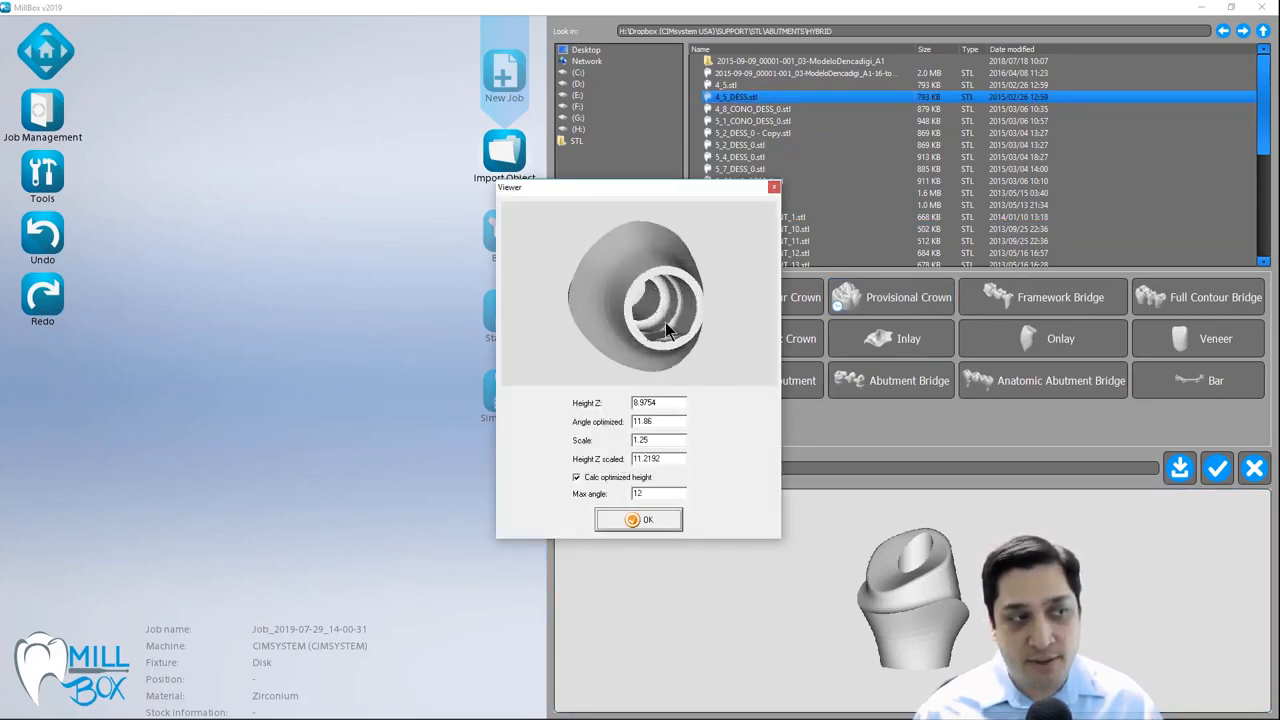
pyautogui.moveTo(686, 324); pyautogui.dragTo(655, 330)
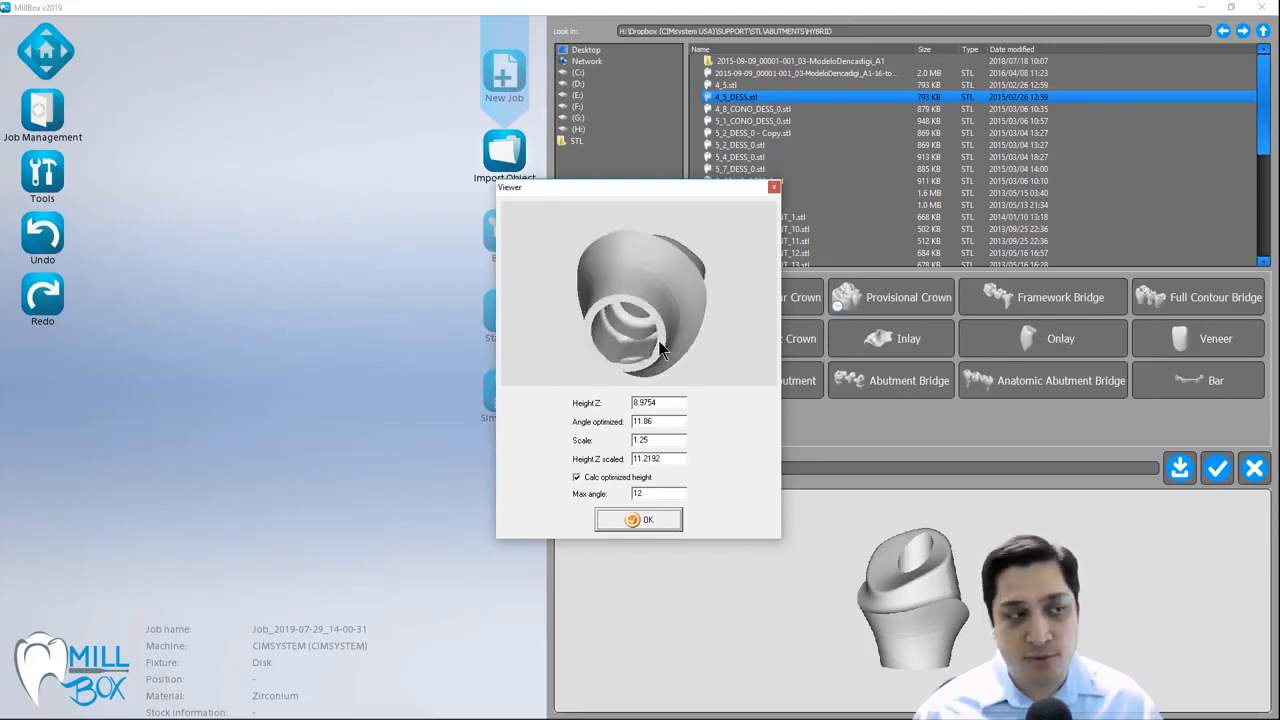
pyautogui.click(640, 519)
# Preview 5_2_DESS_0.stl in the 3D viewer, examine its connection from below, and close the viewer.
pyautogui.click(765, 145)
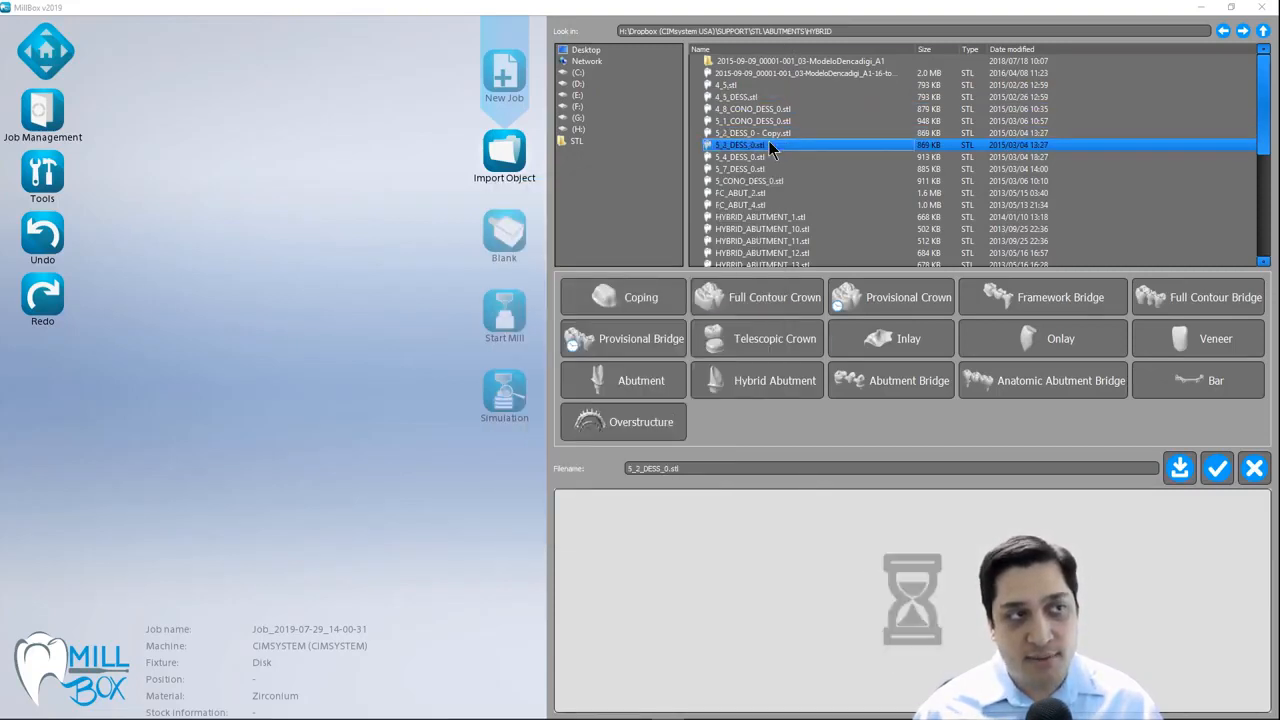
pyautogui.click(930, 554)
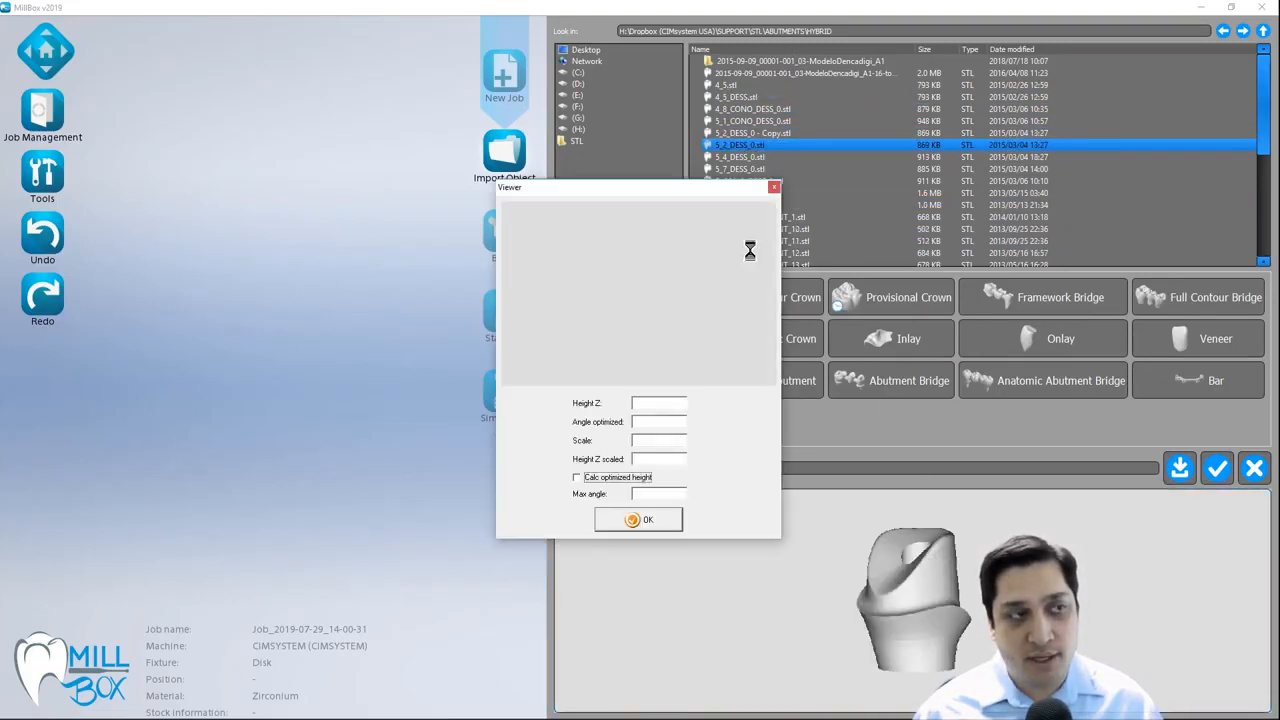
pyautogui.moveTo(666, 319); pyautogui.dragTo(677, 256)
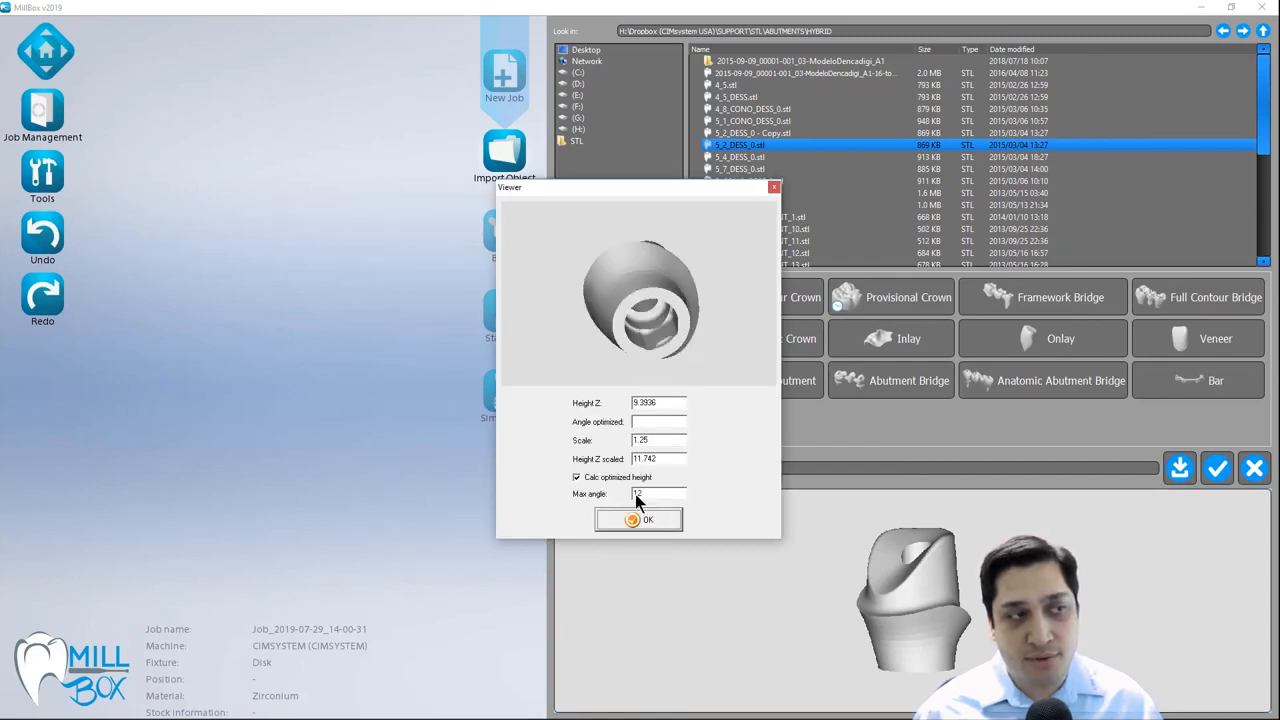
pyautogui.click(640, 519)
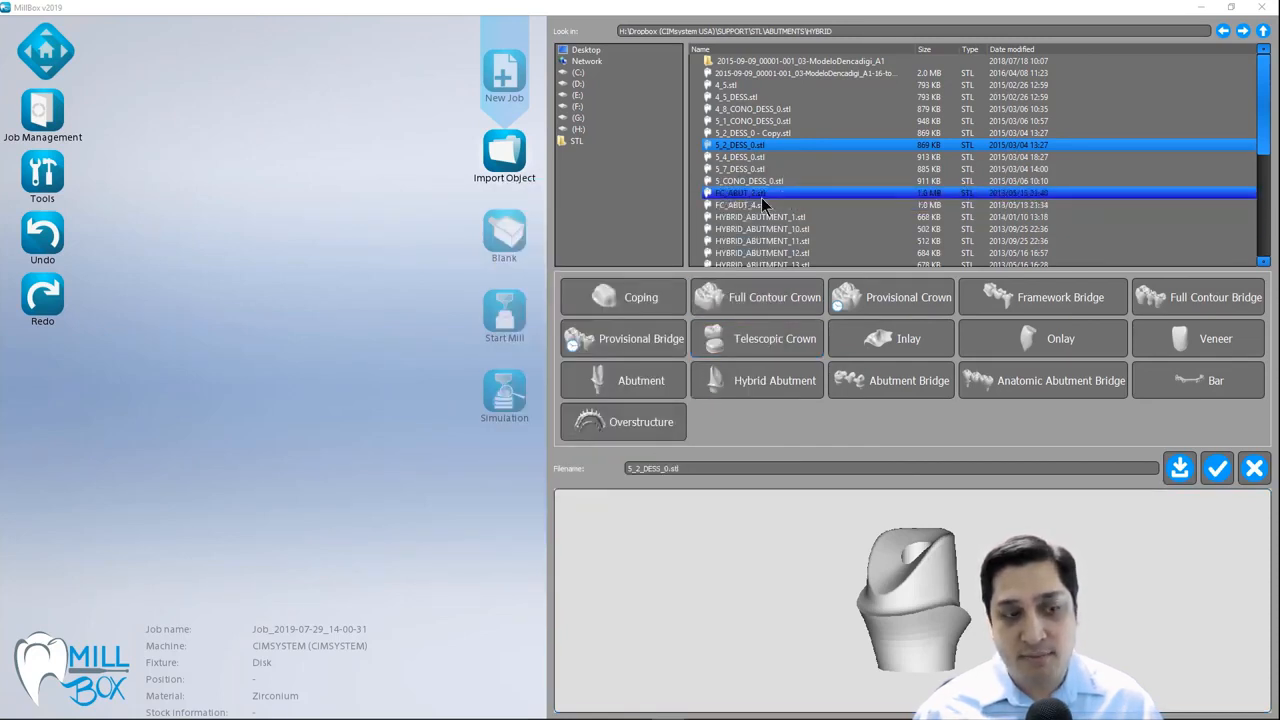
# Preview FC_ABUT_2.stl in the 3D viewer, examine the crown from several sides, and close the viewer.
pyautogui.click(761, 197)
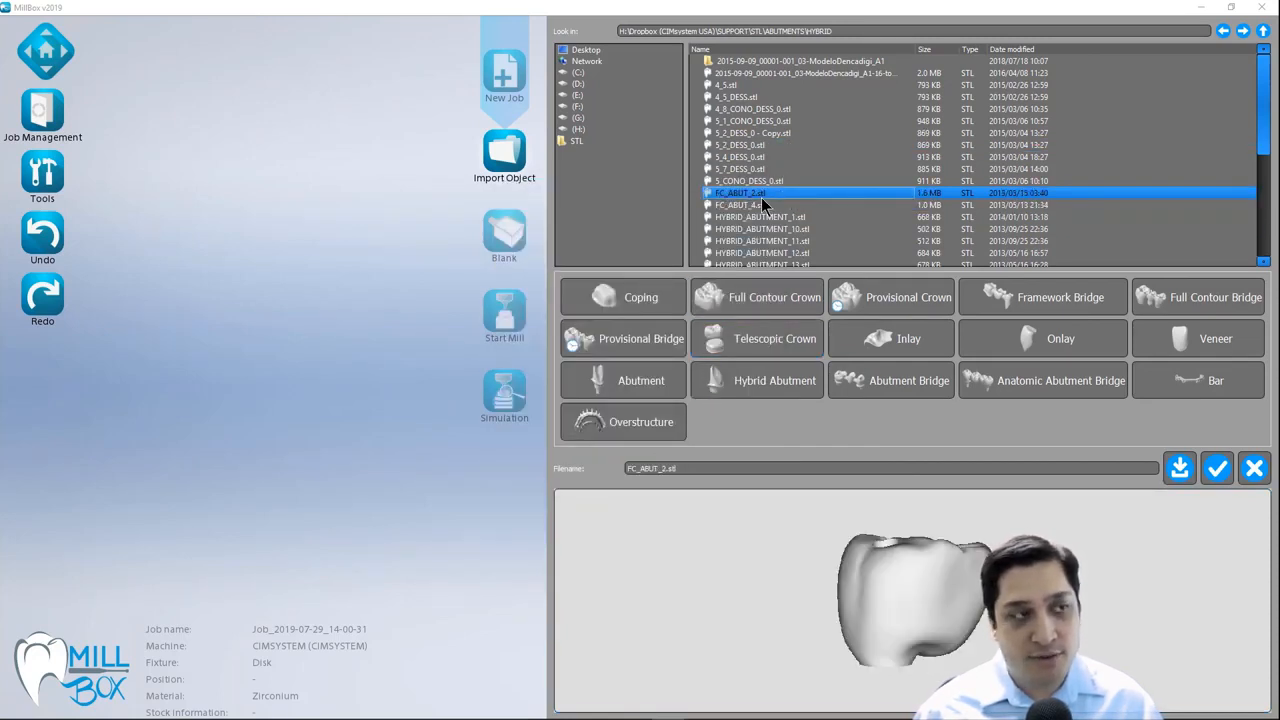
pyautogui.doubleClick(761, 197)
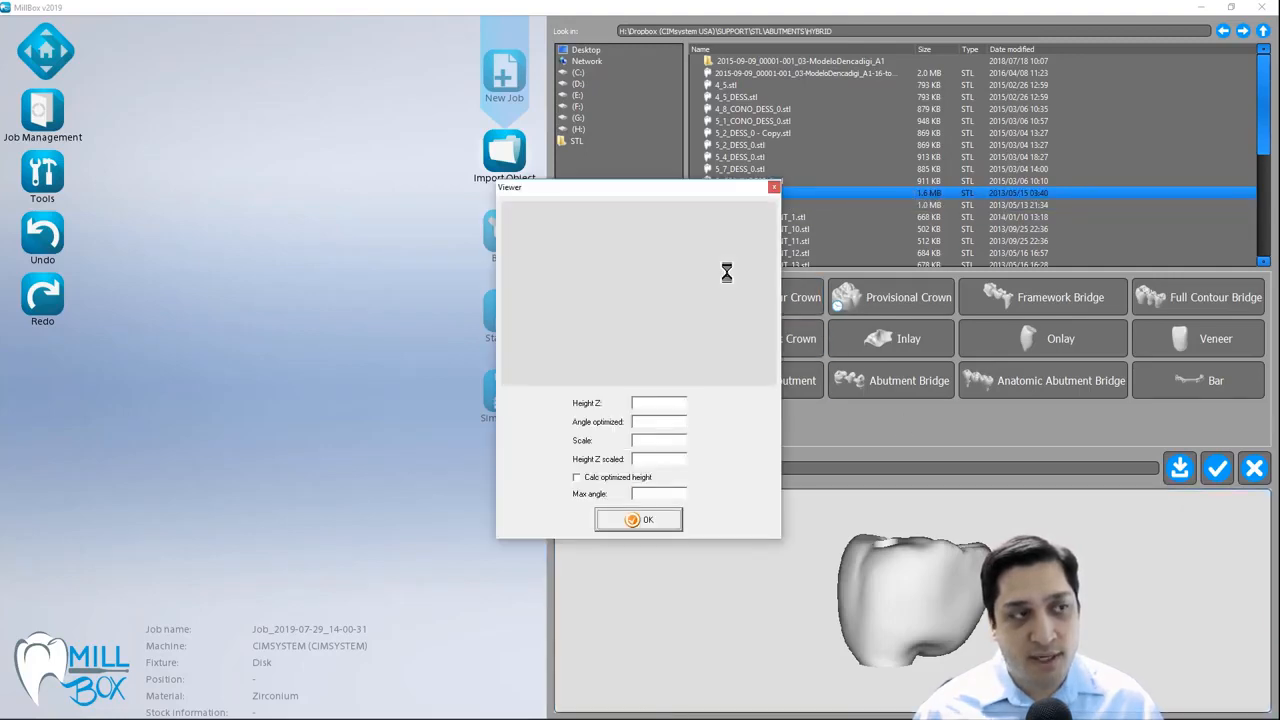
pyautogui.moveTo(662, 252); pyautogui.dragTo(600, 322, button='middle')
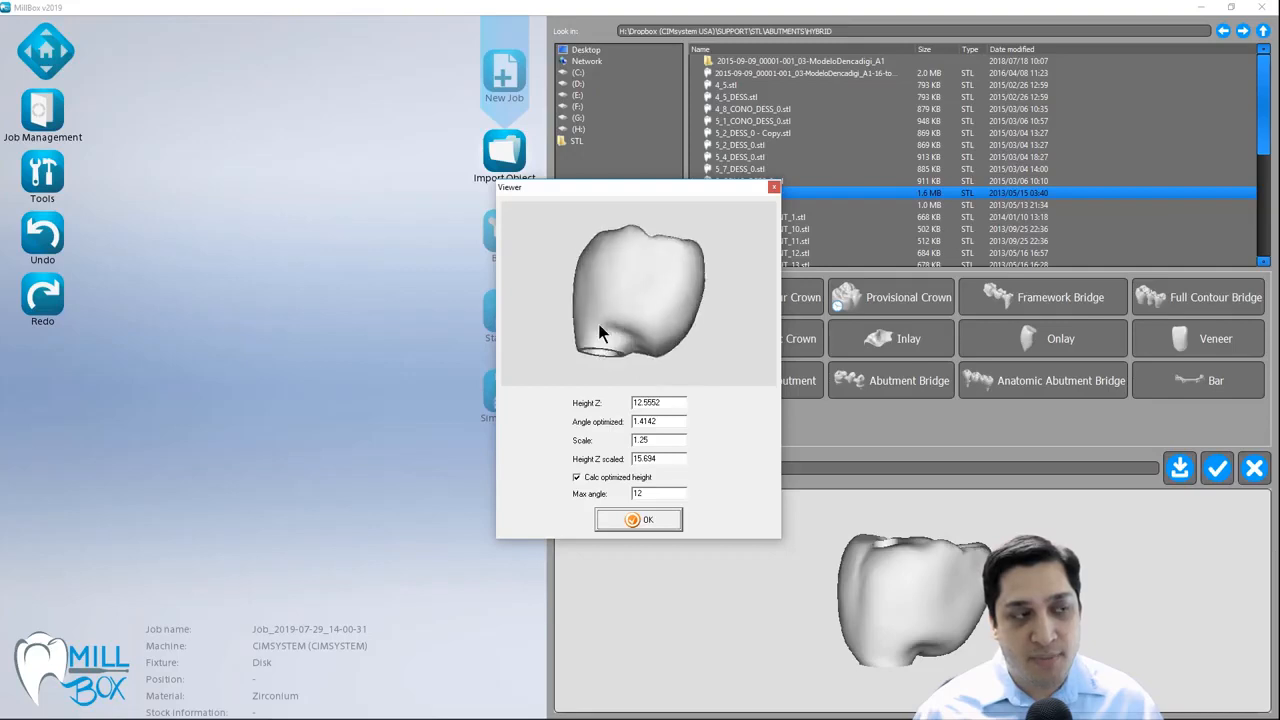
pyautogui.moveTo(598, 249); pyautogui.dragTo(634, 452, button='middle')
pyautogui.click(650, 521)
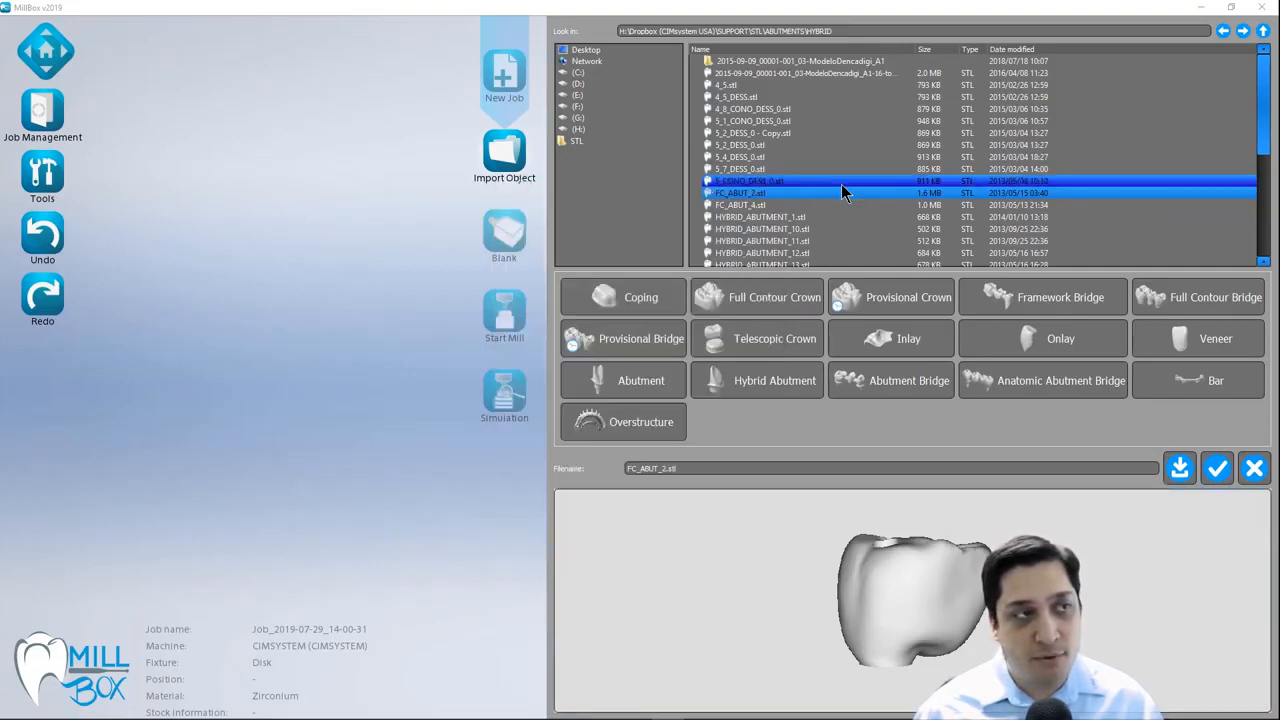
# Import FC_ABUT_2.stl and FC_ABUT_4.stl together as Hybrid Abutment objects.
pyautogui.click(815, 188)
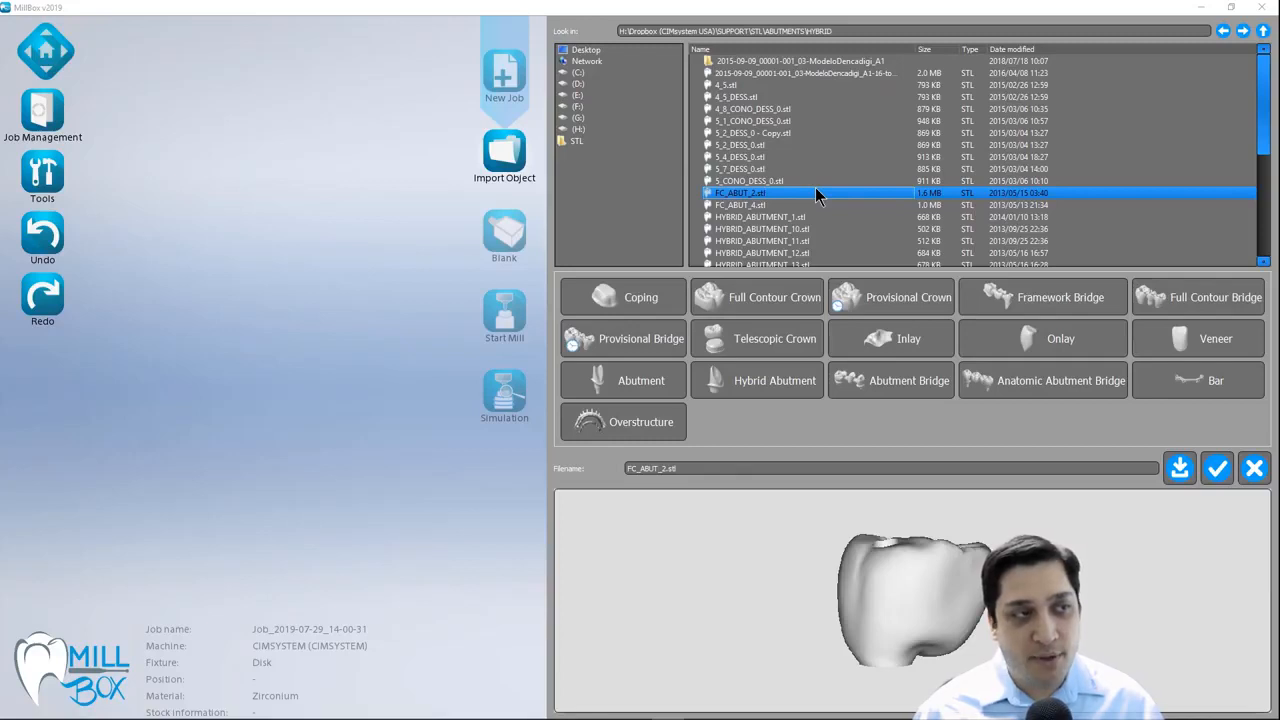
pyautogui.keyDown('ctrl'); pyautogui.click(808, 205); pyautogui.keyUp('ctrl')
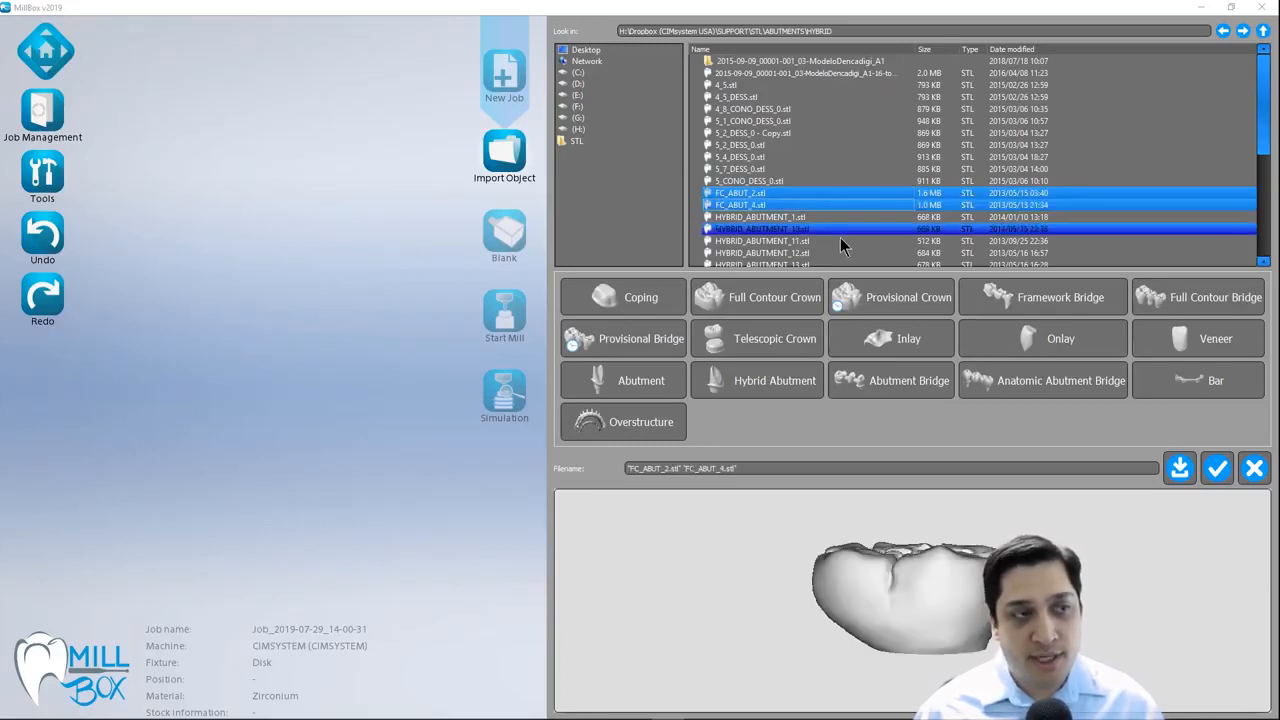
pyautogui.click(763, 383)
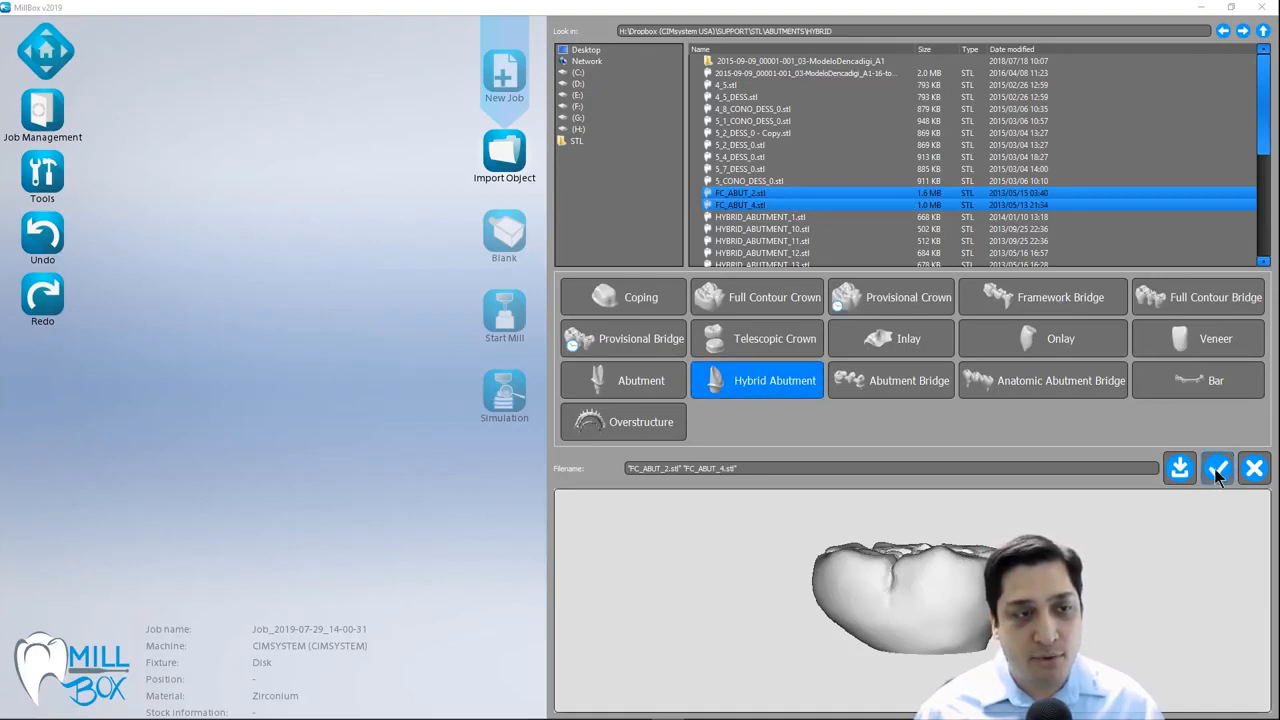
pyautogui.click(1216, 468)
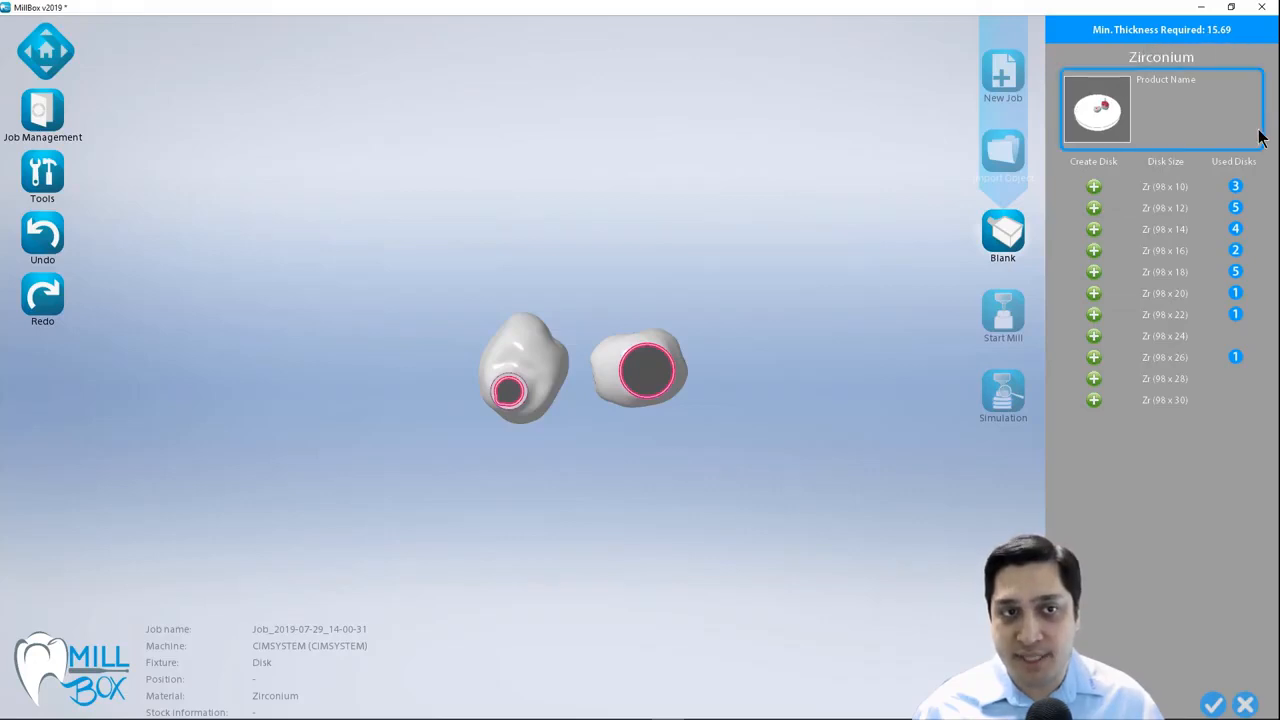
# Choose the used 98 x 16 zirconium disk D98_zr16_TESTMIKE.blk as the blank for the two abutments.
pyautogui.click(1236, 255)
pyautogui.click(966, 409)
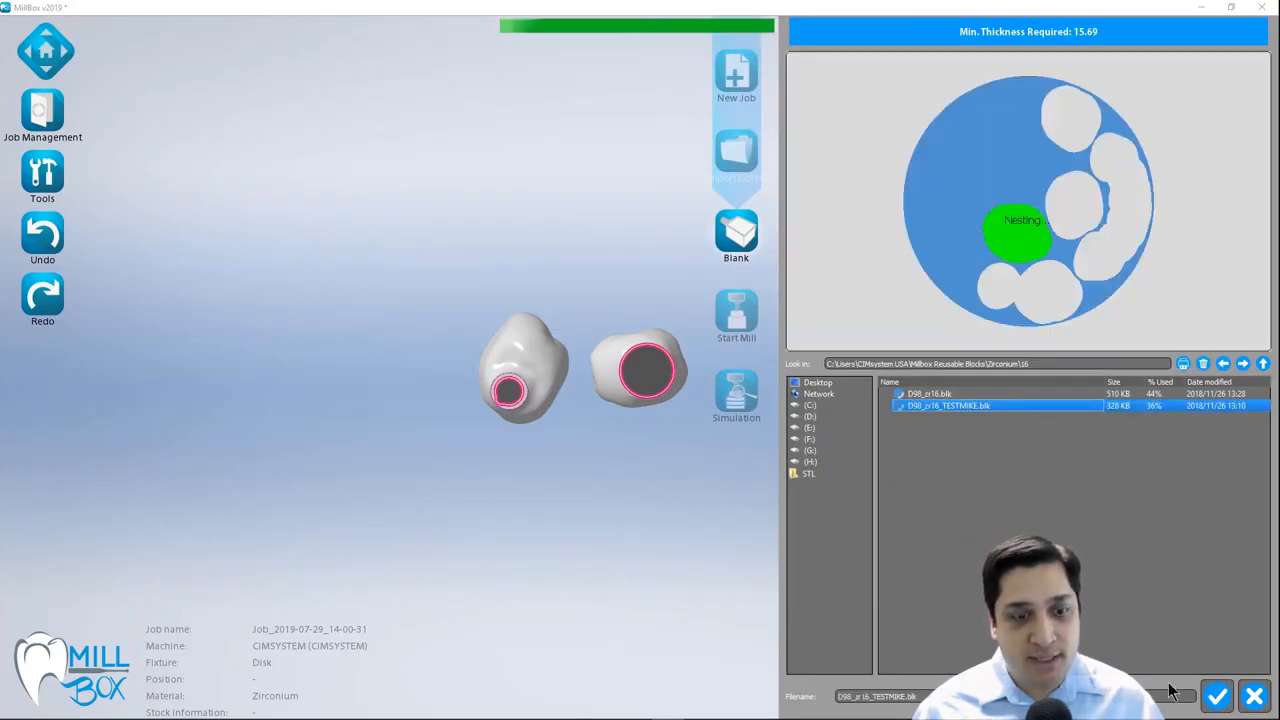
pyautogui.click(1216, 696)
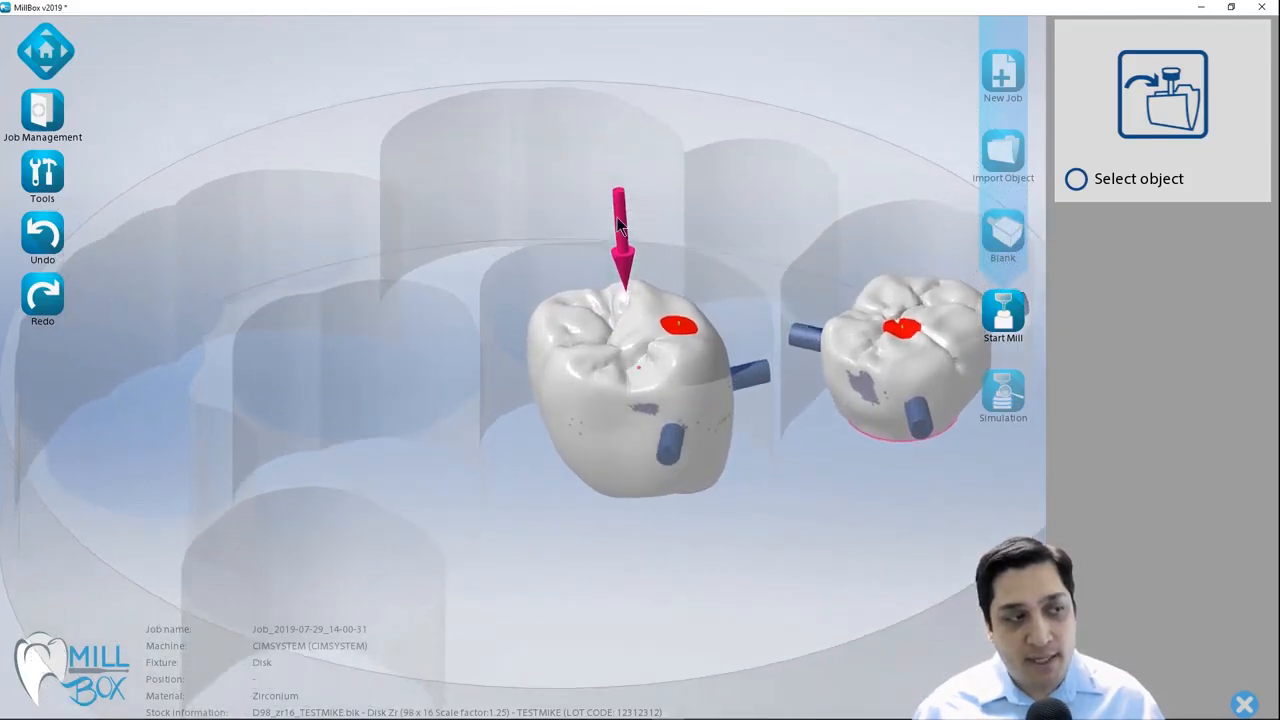
# Examine the Curves and surfaces tools, including Delete curves and cylinder caps, and leave the toolset.
pyautogui.scroll(-3, 618, 214)
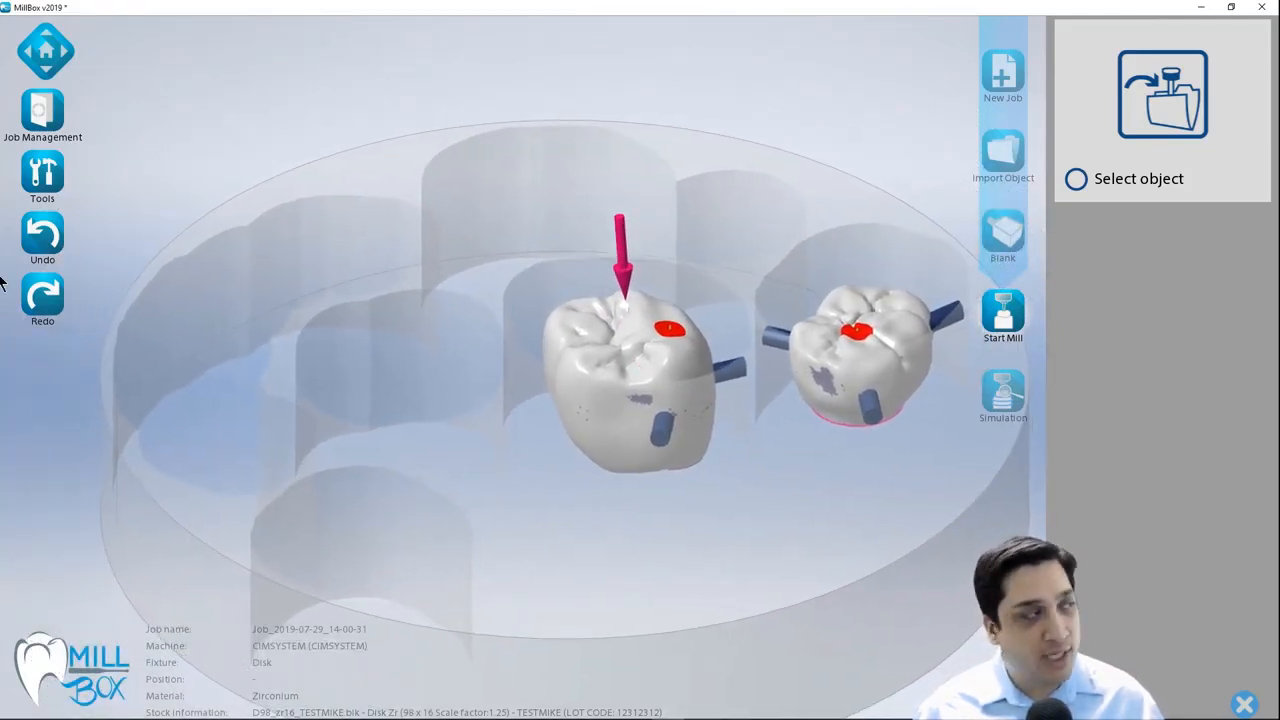
pyautogui.click(42, 170)
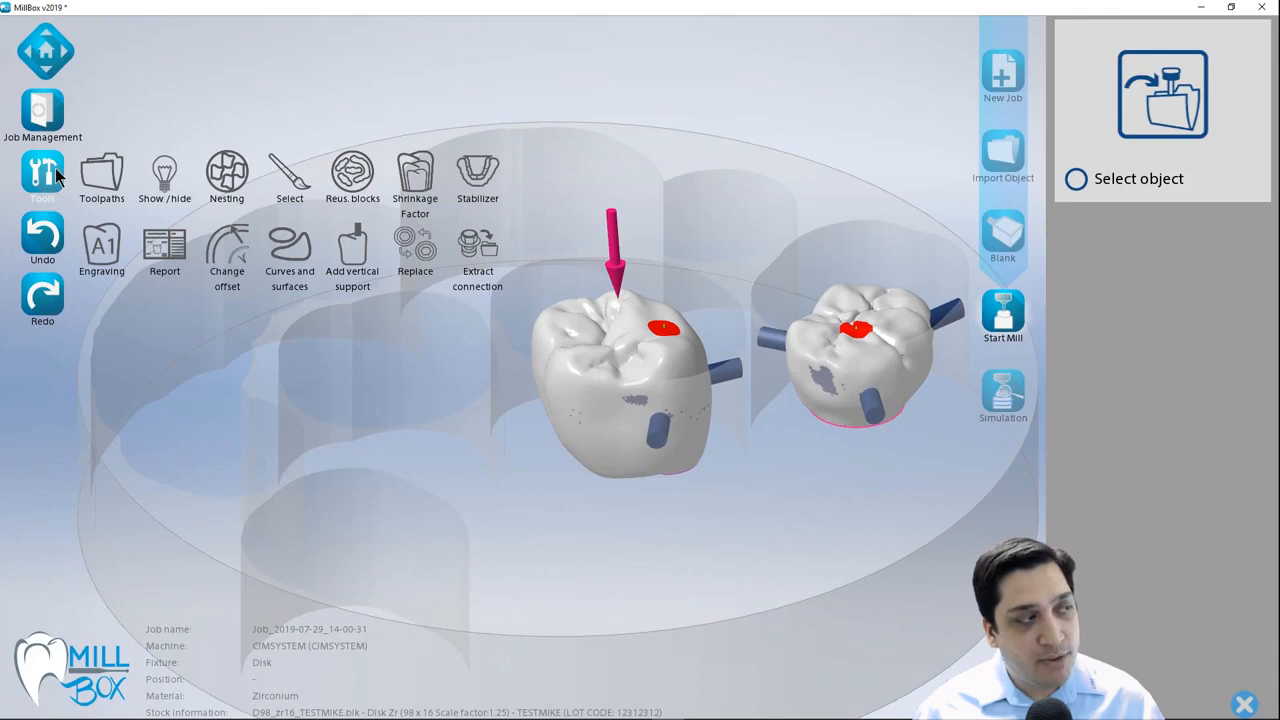
pyautogui.click(290, 245)
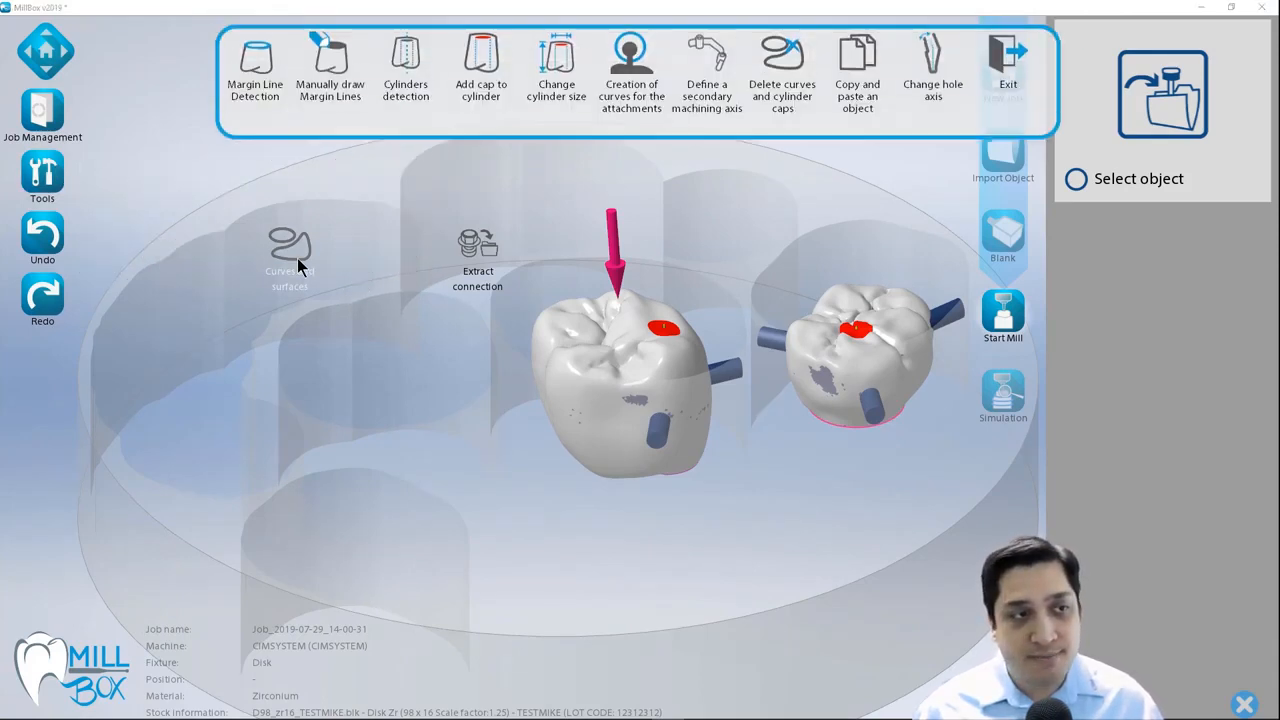
pyautogui.click(789, 54)
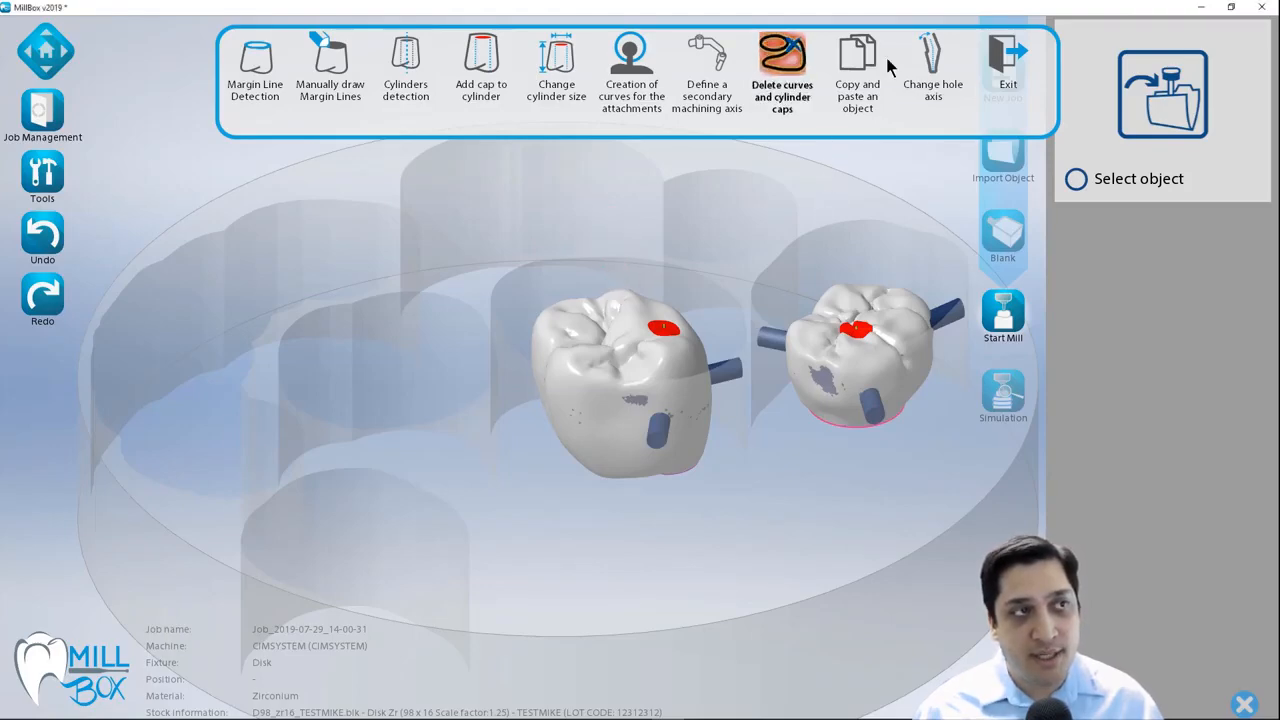
pyautogui.click(1008, 55)
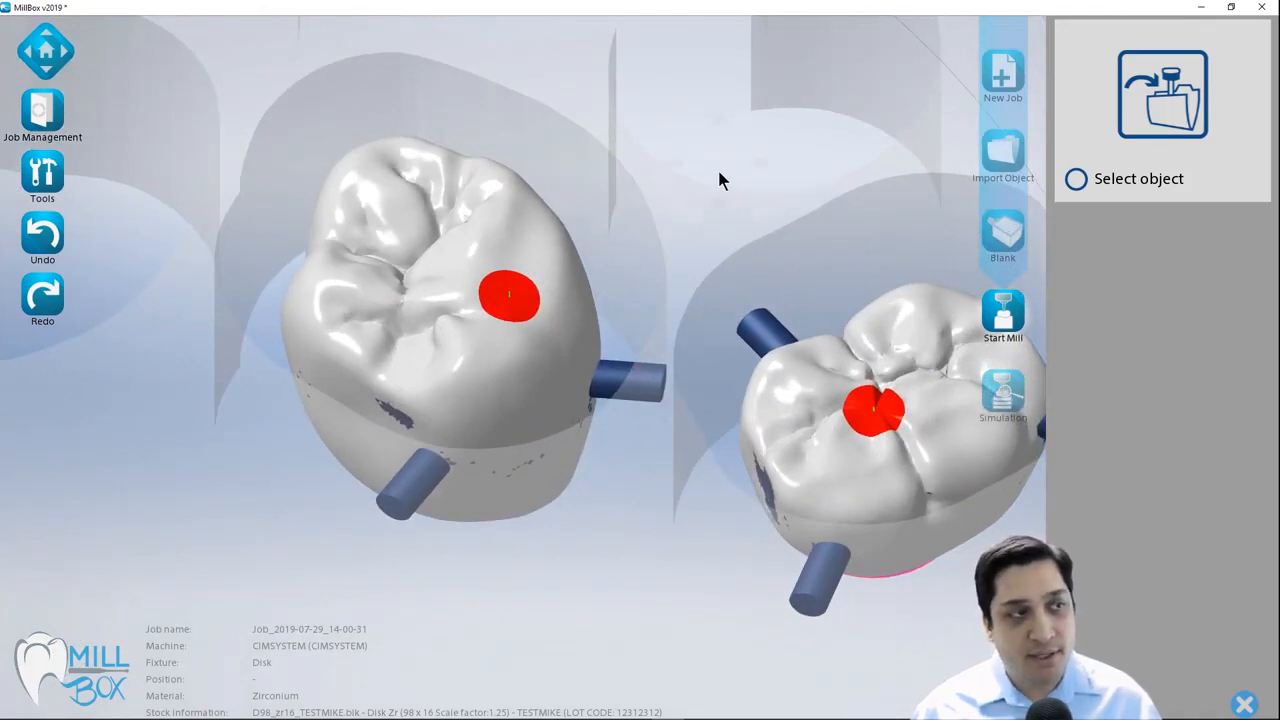
# View the nested crowns in transparent and wireframe display, and return them to solid shading.
pyautogui.rightClick(719, 172)
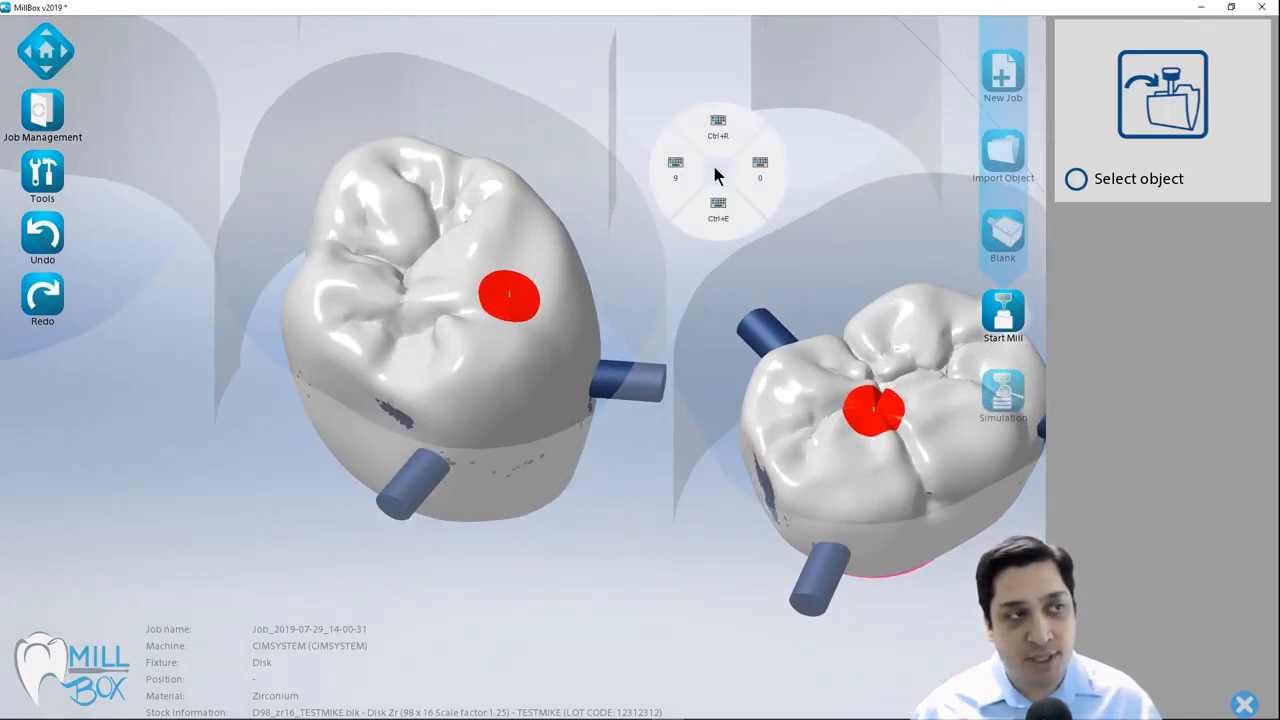
pyautogui.click(675, 165)
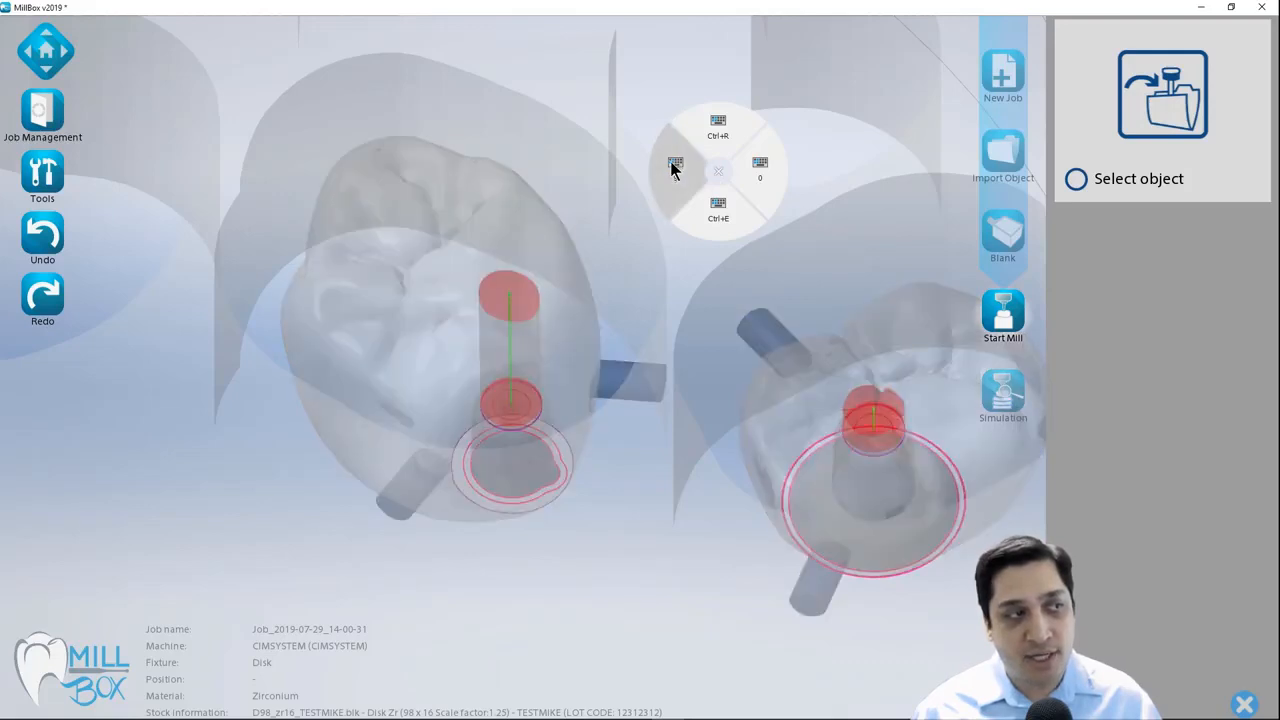
pyautogui.moveTo(672, 273); pyautogui.dragTo(672, 241)
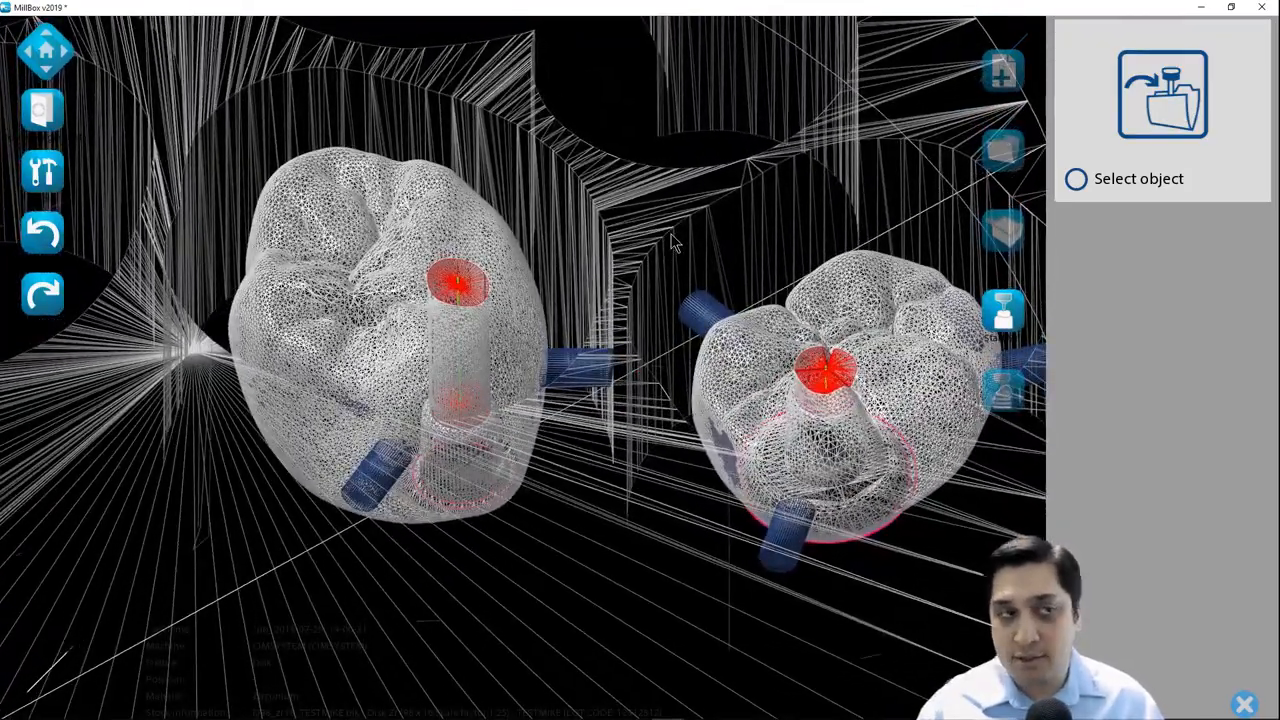
pyautogui.rightClick(670, 233)
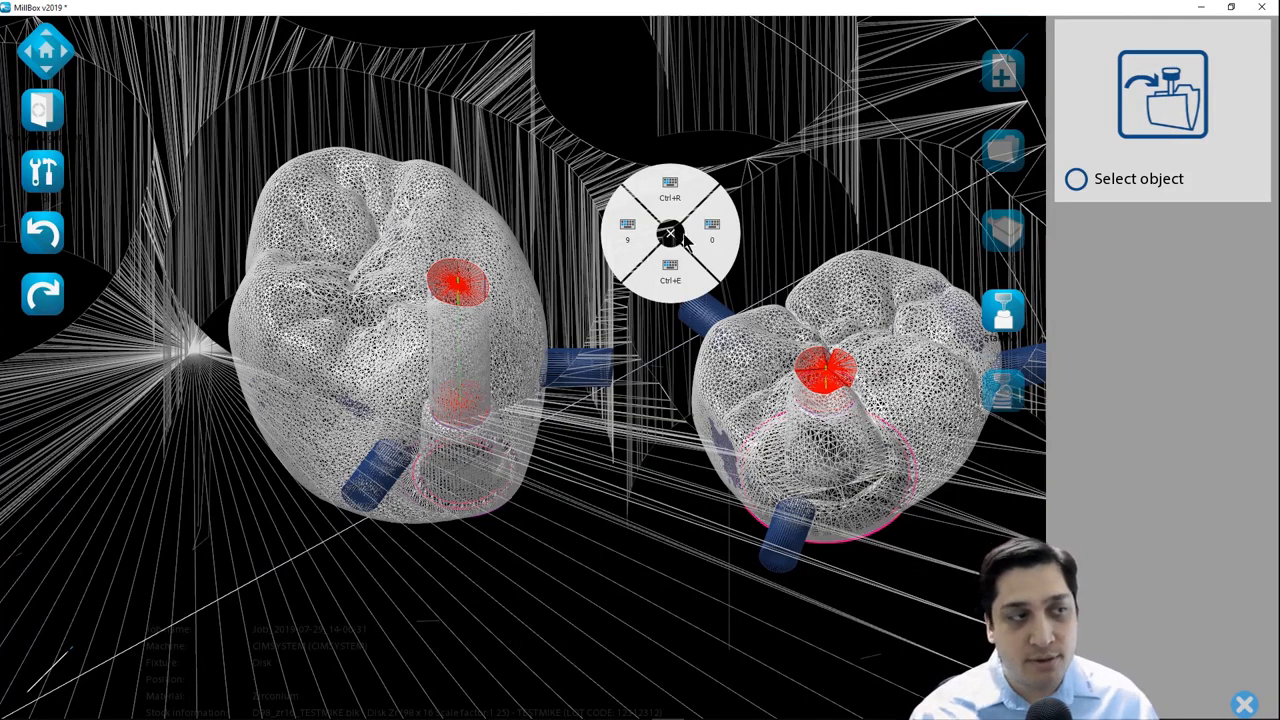
pyautogui.click(720, 237)
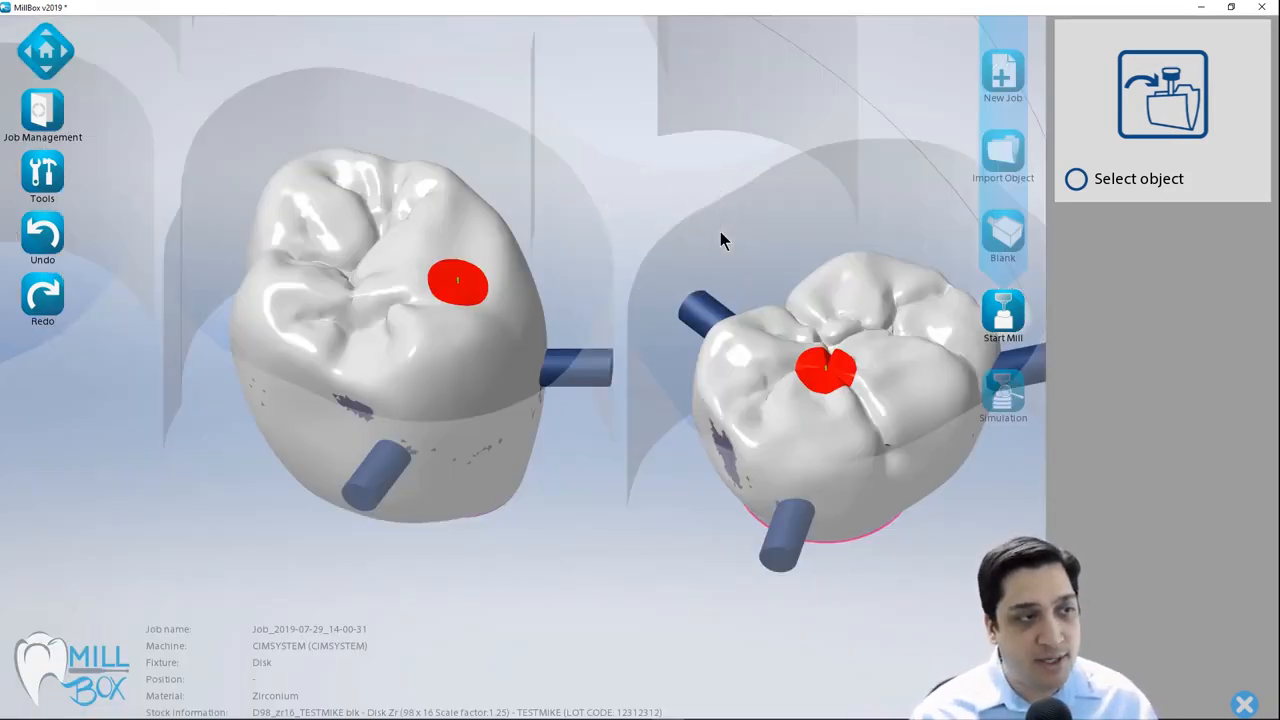
# Make the crowns transparent and examine the screw channel, its caps and the margin curves inside the larger crown.
pyautogui.rightClick(720, 231)
pyautogui.click(677, 214)
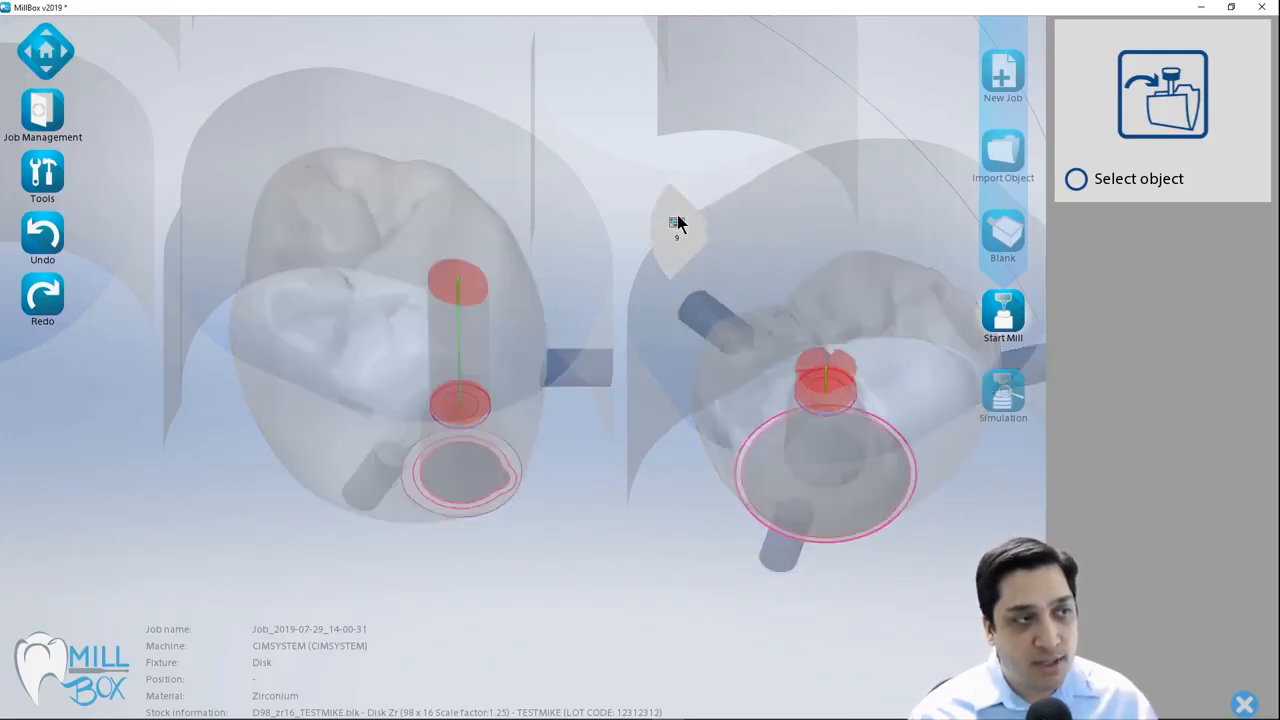
pyautogui.moveTo(677, 214); pyautogui.dragTo(700, 184, button='middle')
pyautogui.moveTo(434, 278); pyautogui.dragTo(580, 167, button='middle')
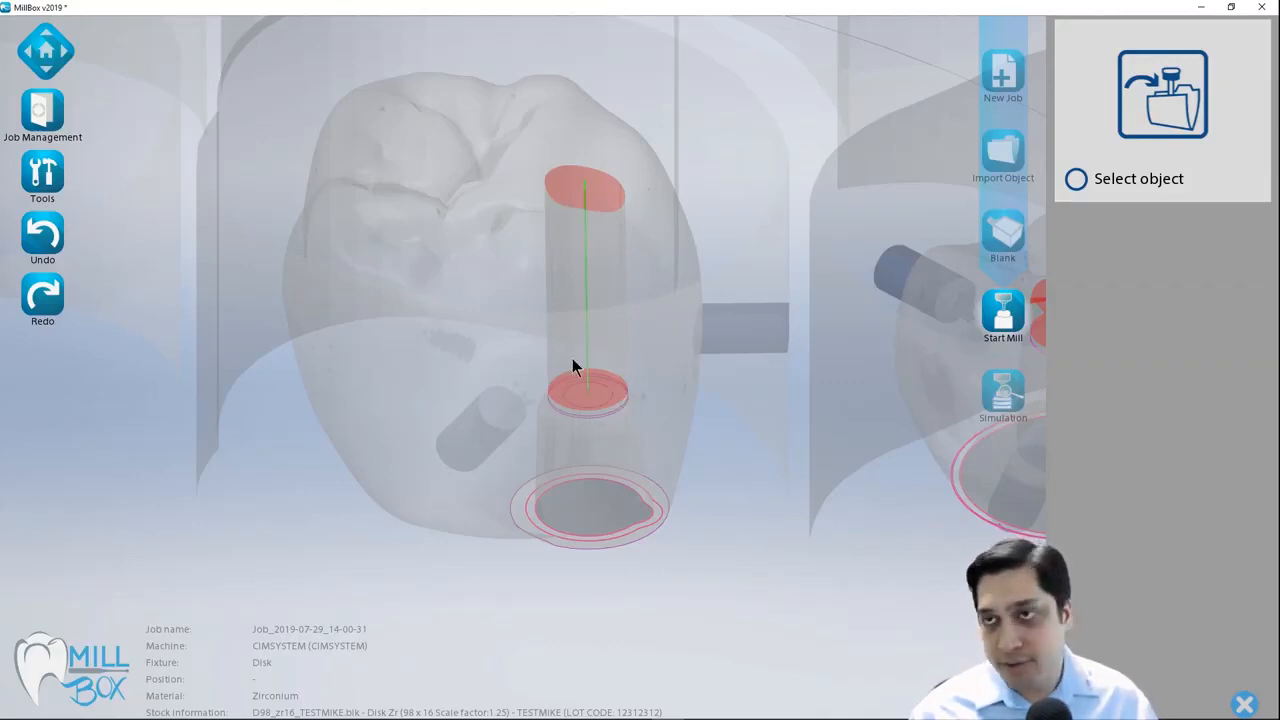
pyautogui.scroll(3, 572, 268)
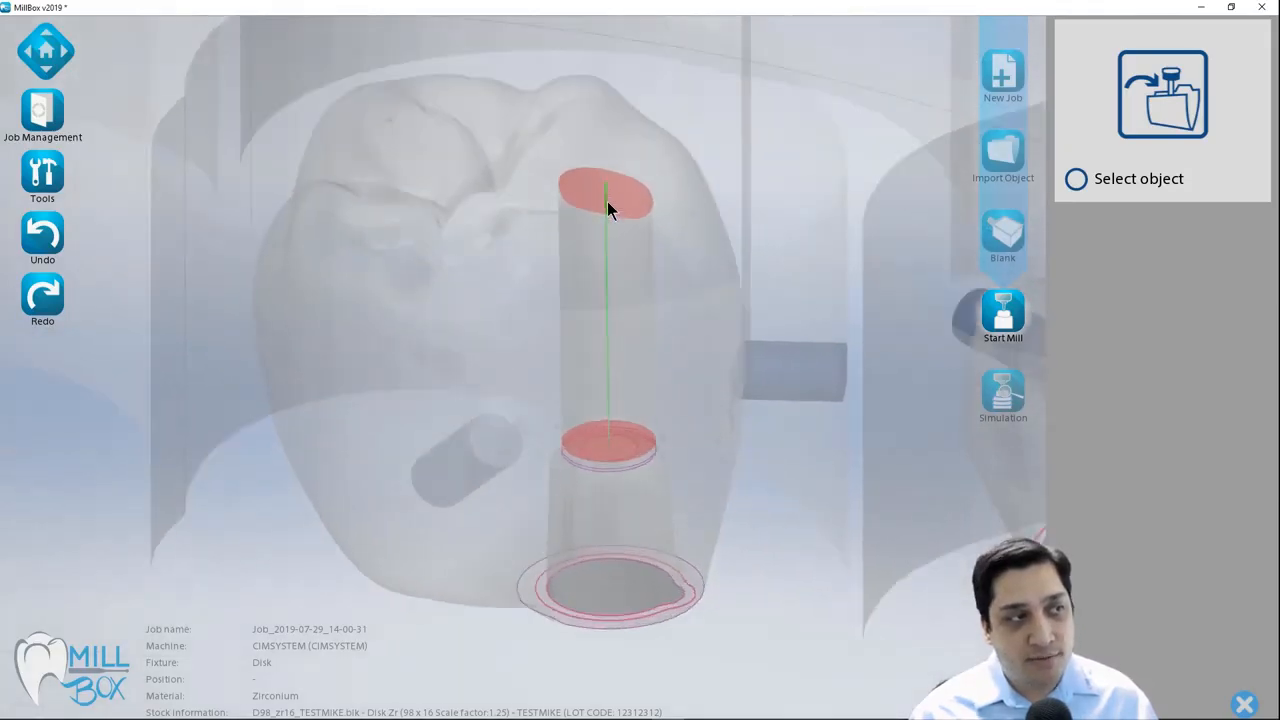
# Switch the crowns to solid shading and back to transparent, and examine the larger crown's screw channel and caps.
pyautogui.rightClick(683, 236)
pyautogui.click(733, 249)
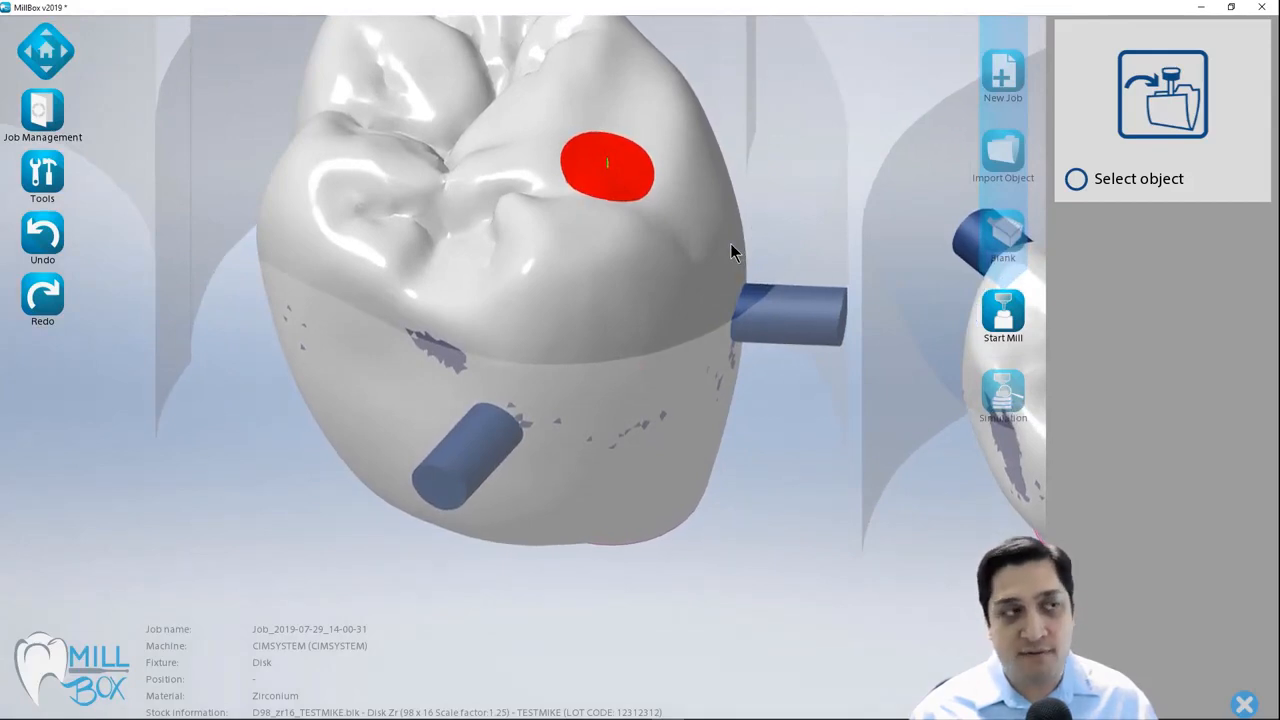
pyautogui.rightClick(717, 223)
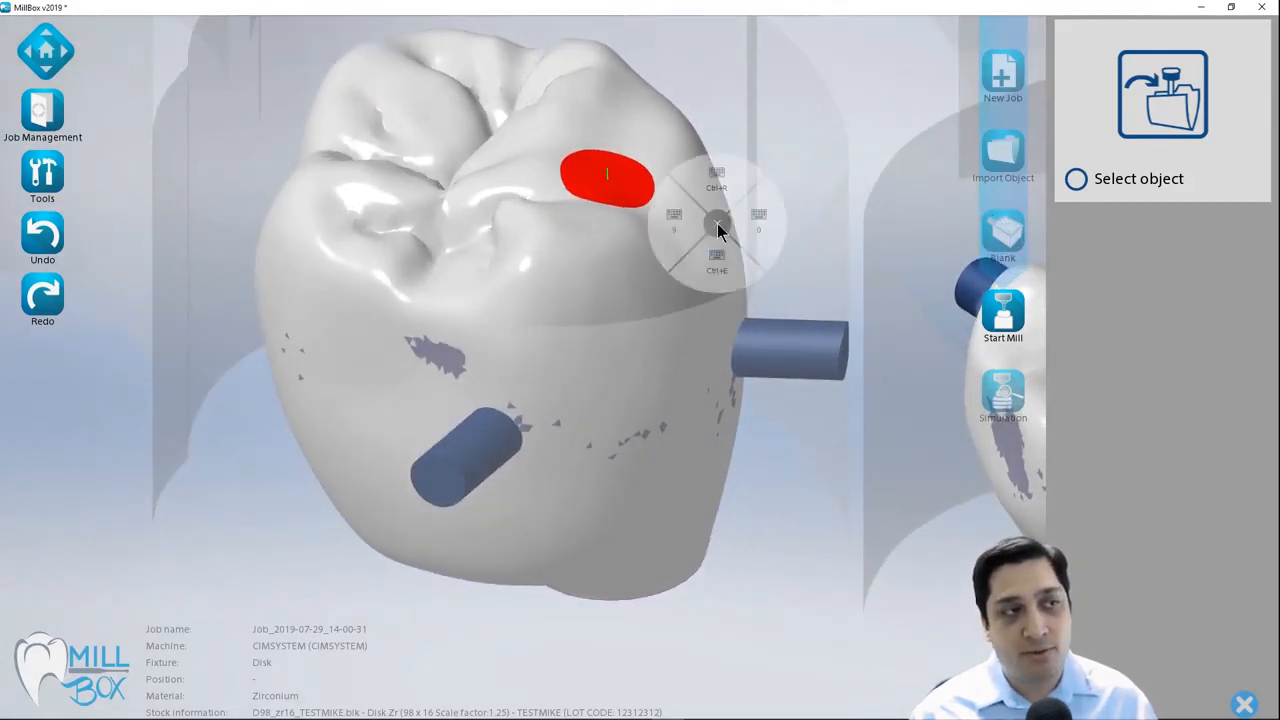
pyautogui.click(747, 222)
pyautogui.rightClick(743, 218)
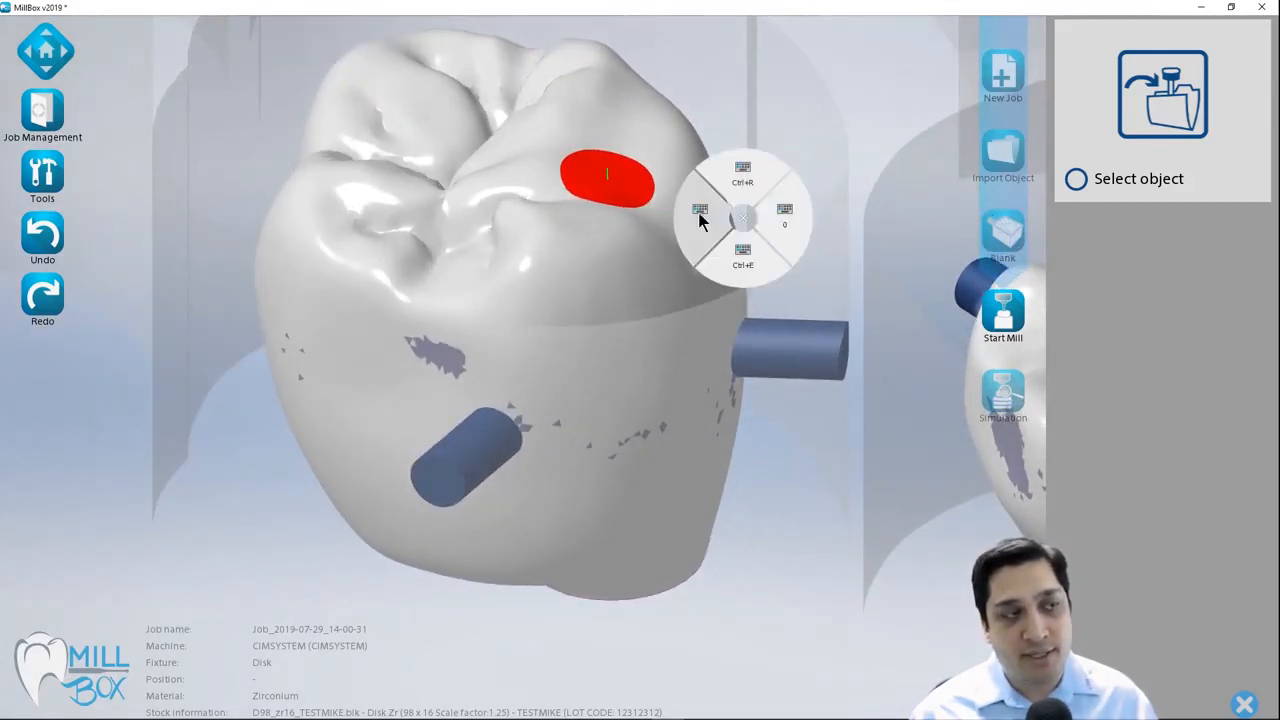
pyautogui.click(700, 211)
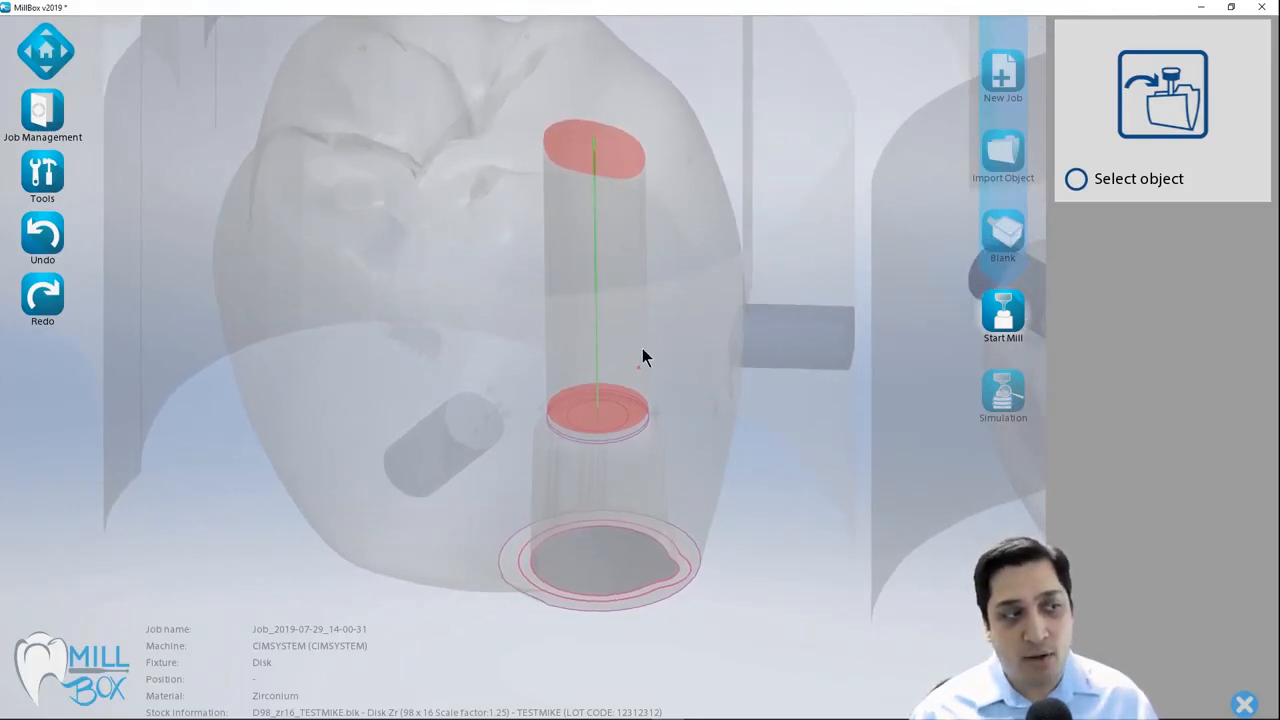
pyautogui.scroll(-2, 620, 354)
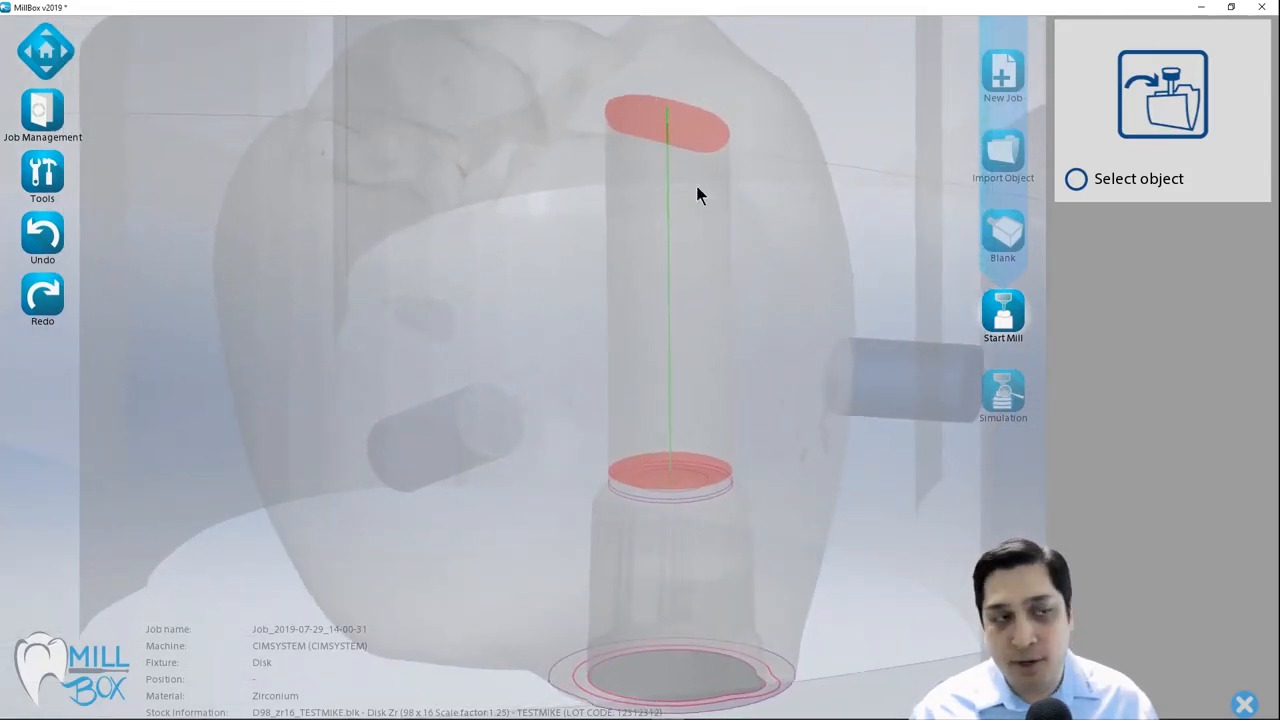
# Return the crowns to solid shading and examine the cap closing the larger crown's screw hole.
pyautogui.click(46, 180)
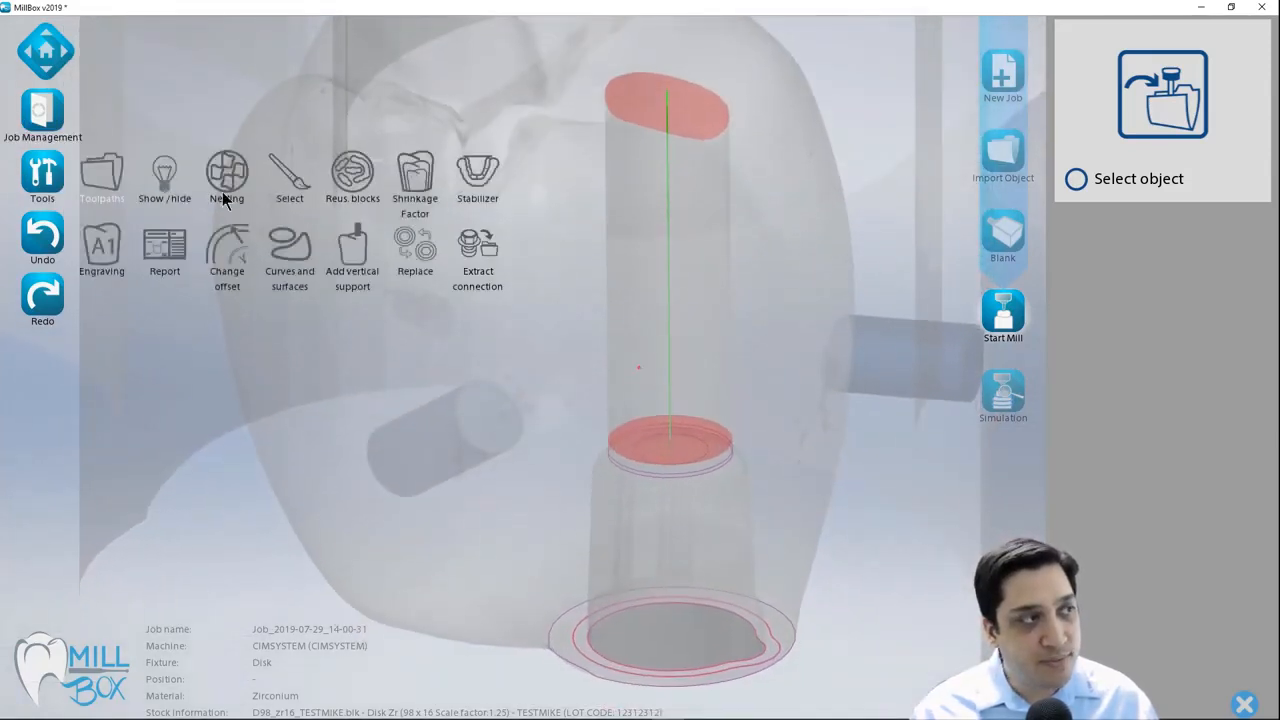
pyautogui.rightClick(806, 238)
pyautogui.click(841, 239)
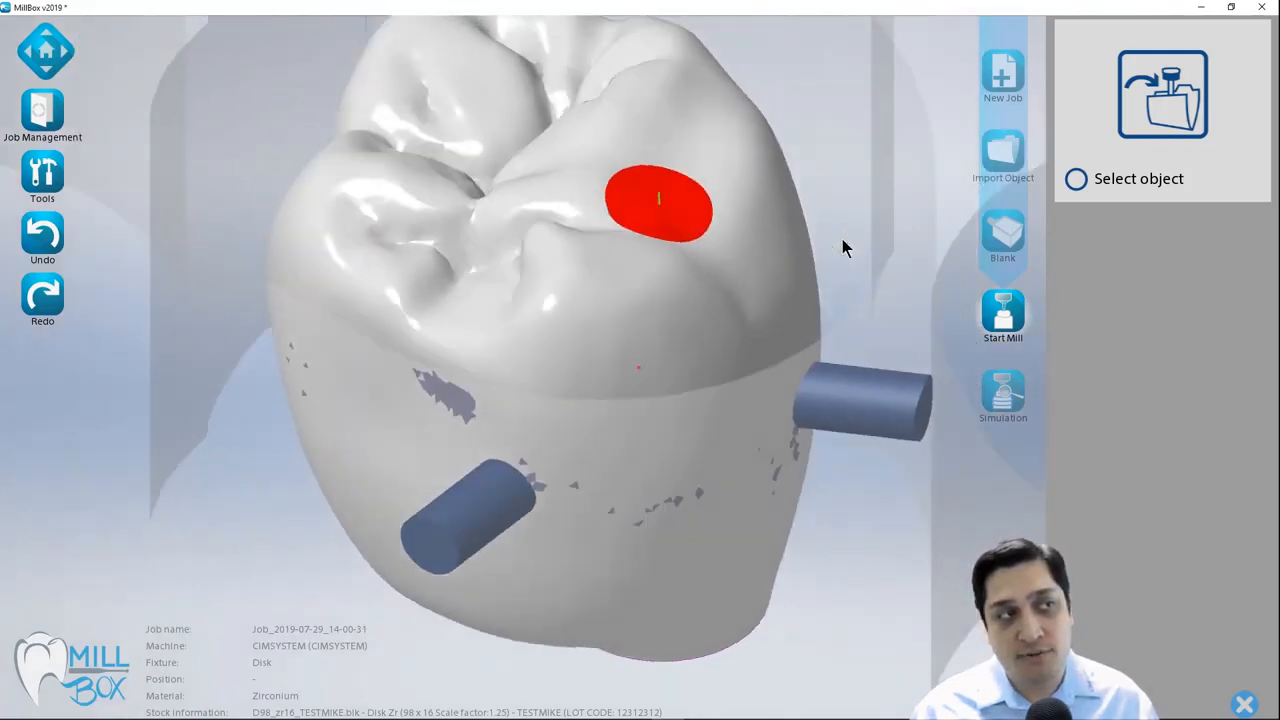
pyautogui.rightClick(760, 245)
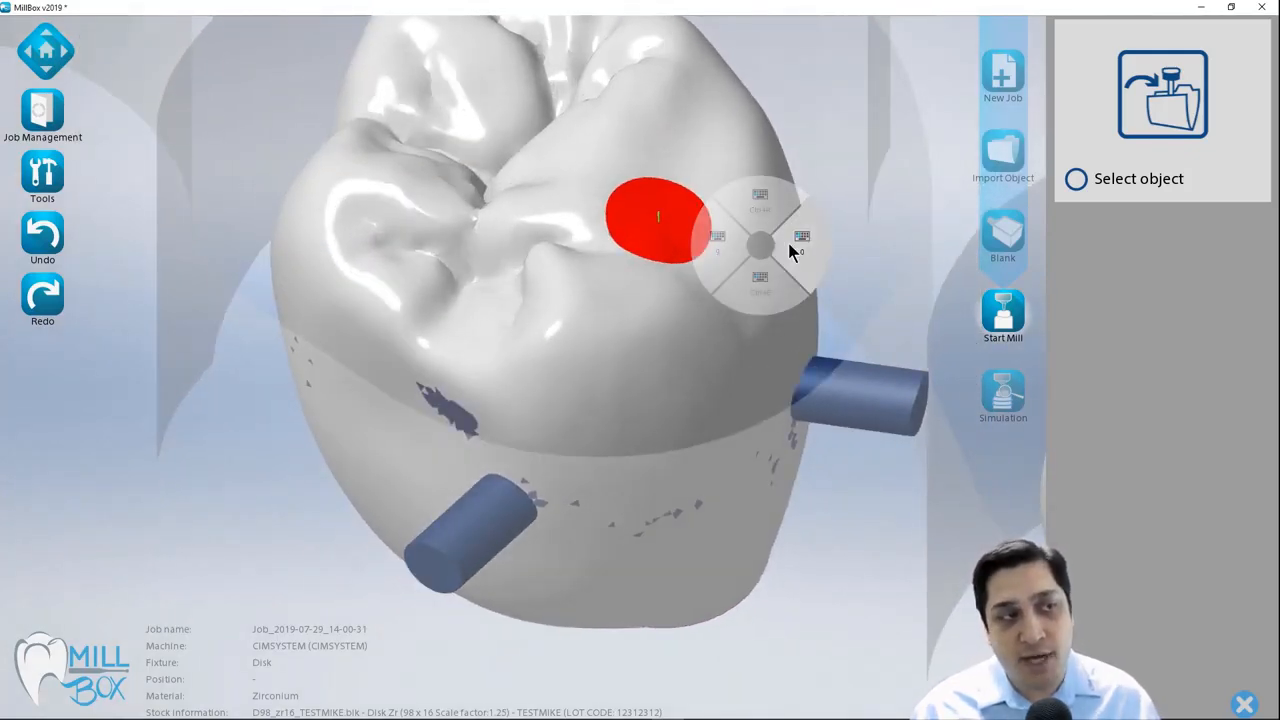
pyautogui.click(790, 250)
# Delete the outer and inner cylinder caps of the larger crown's screw channel and exit the Curves and surfaces tools.
pyautogui.click(38, 182)
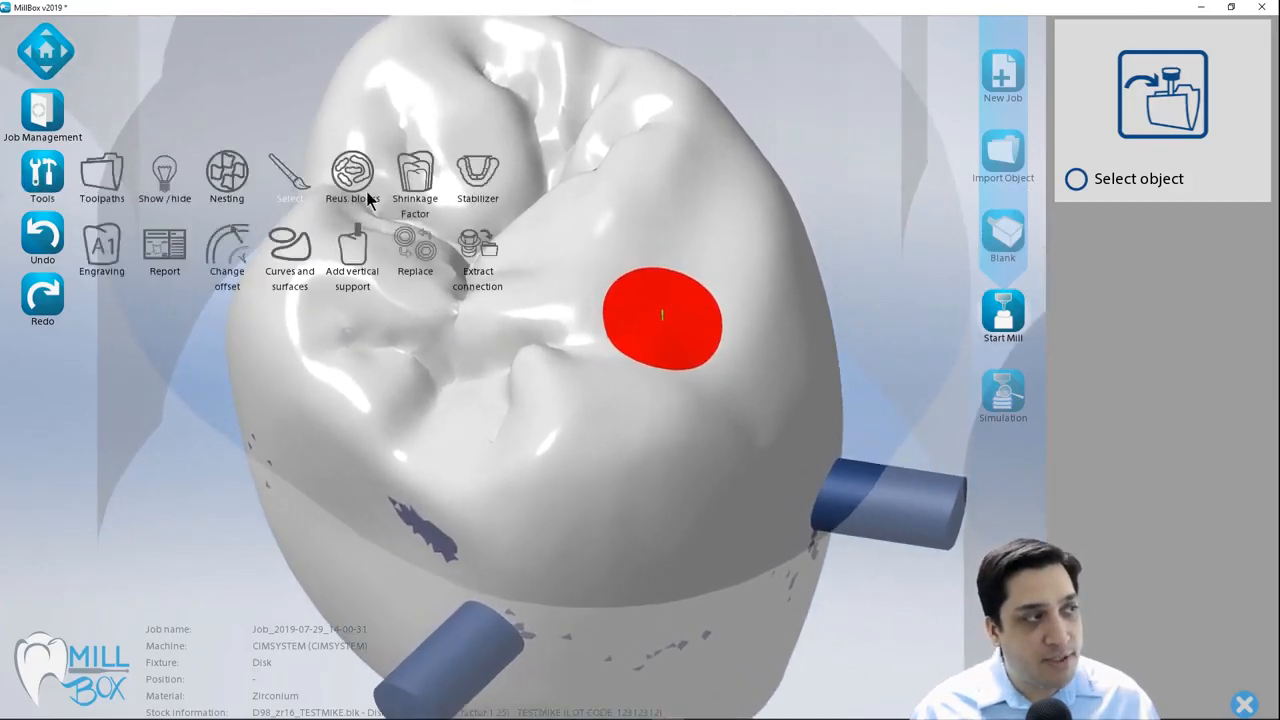
pyautogui.click(291, 245)
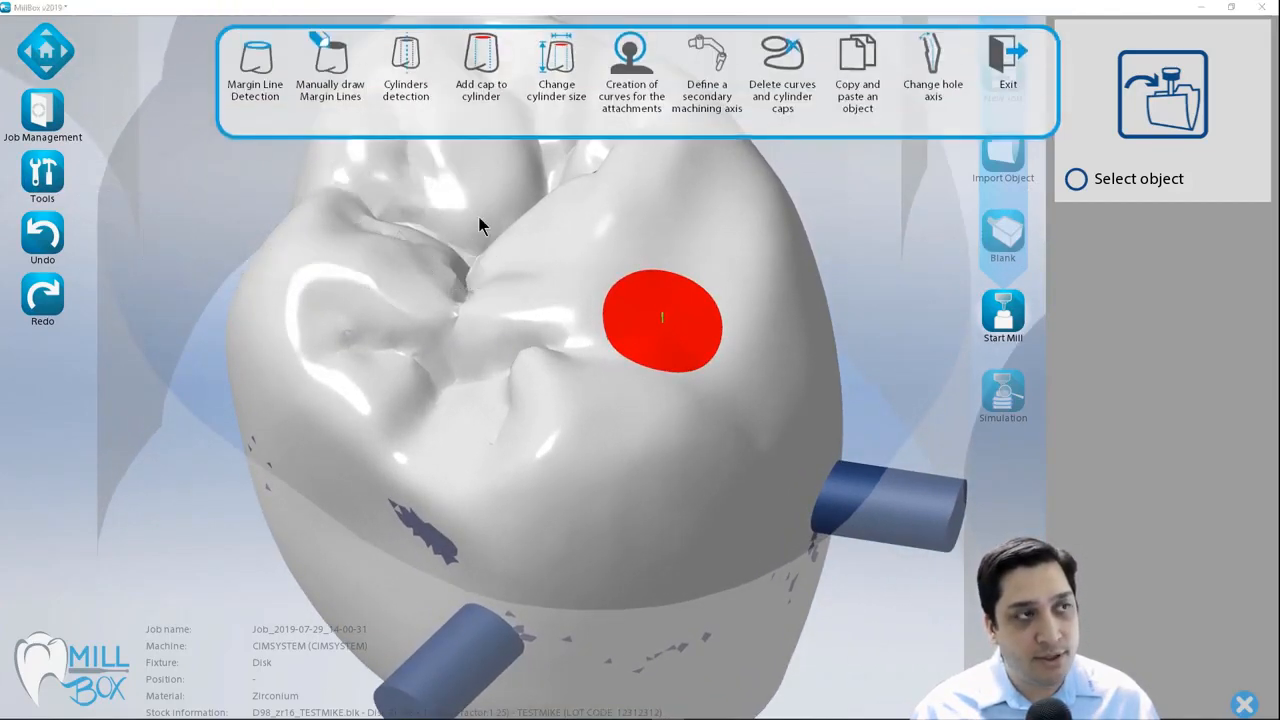
pyautogui.click(782, 65)
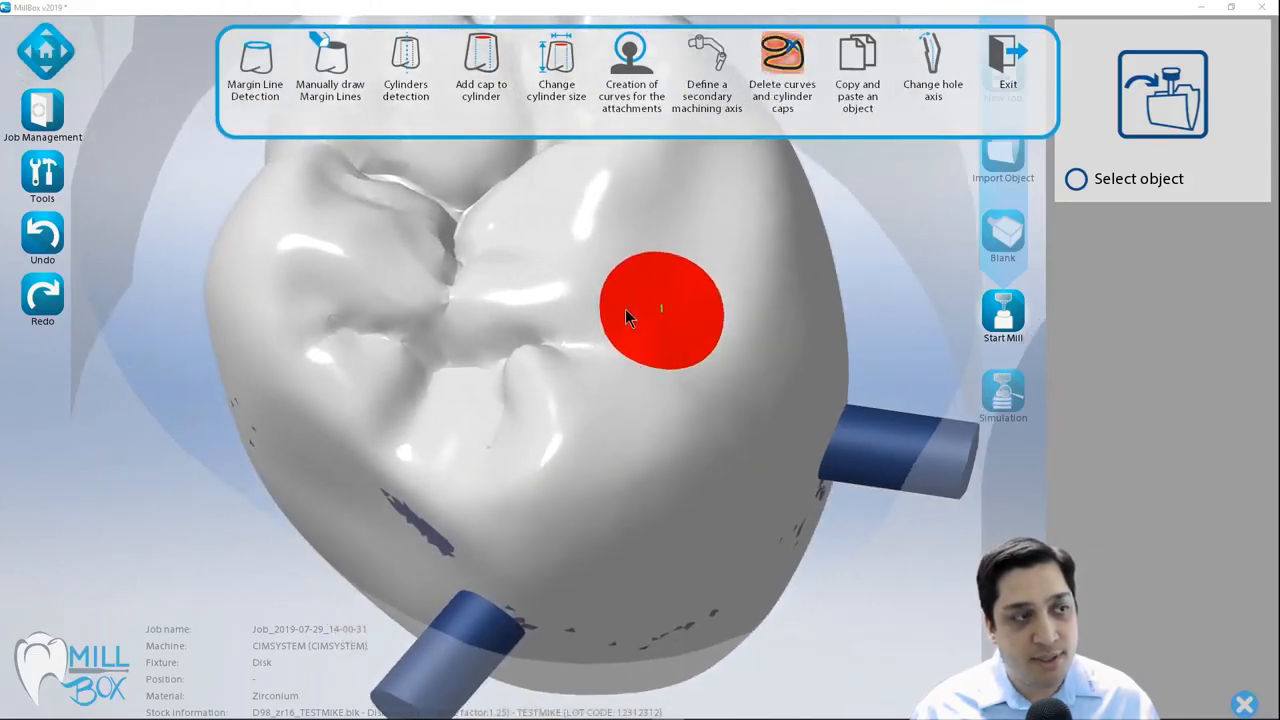
pyautogui.click(625, 316)
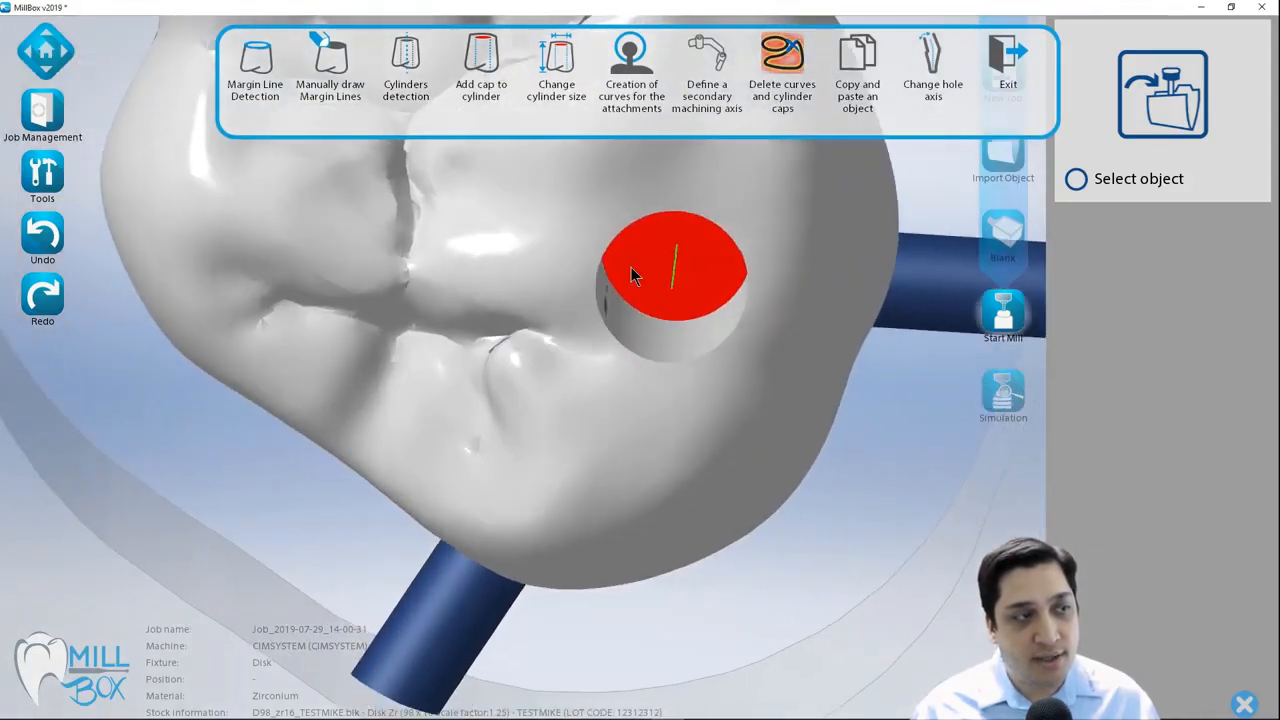
pyautogui.click(631, 267)
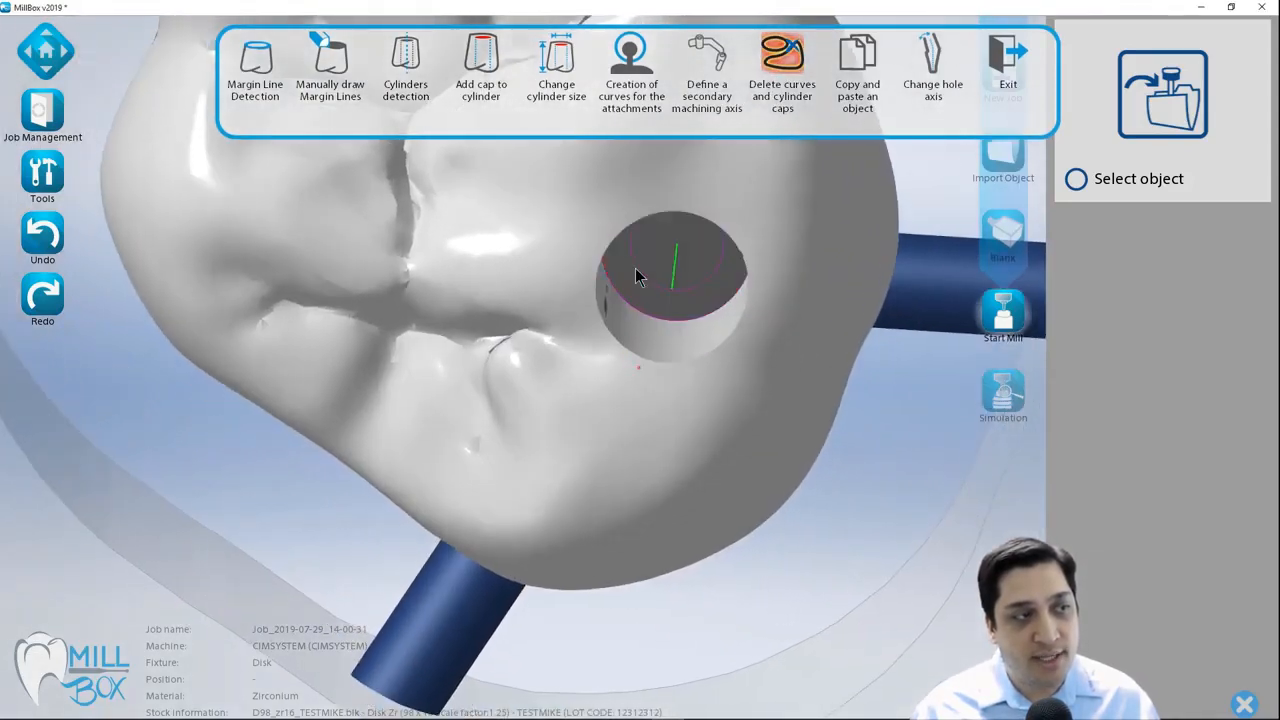
pyautogui.click(1004, 67)
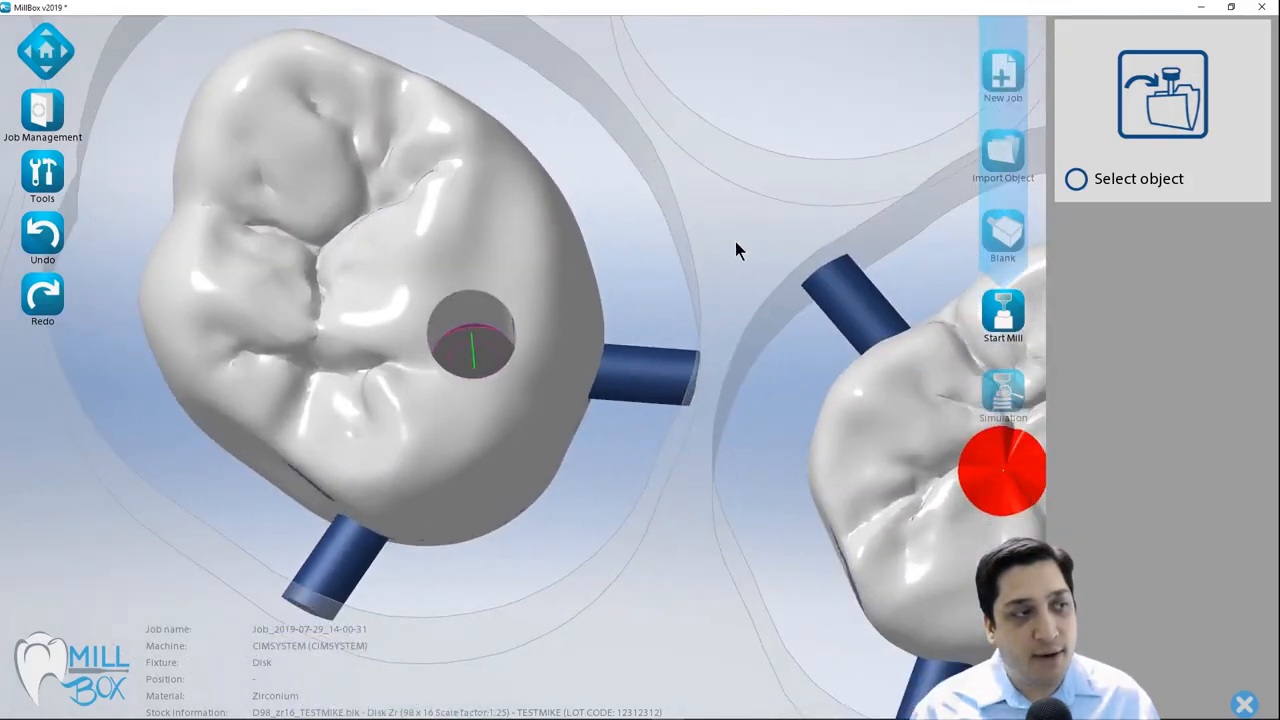
# Make the crowns transparent, inspect the larger crown's uncapped screw channel, and return them to solid shading.
pyautogui.rightClick(735, 241)
pyautogui.click(687, 246)
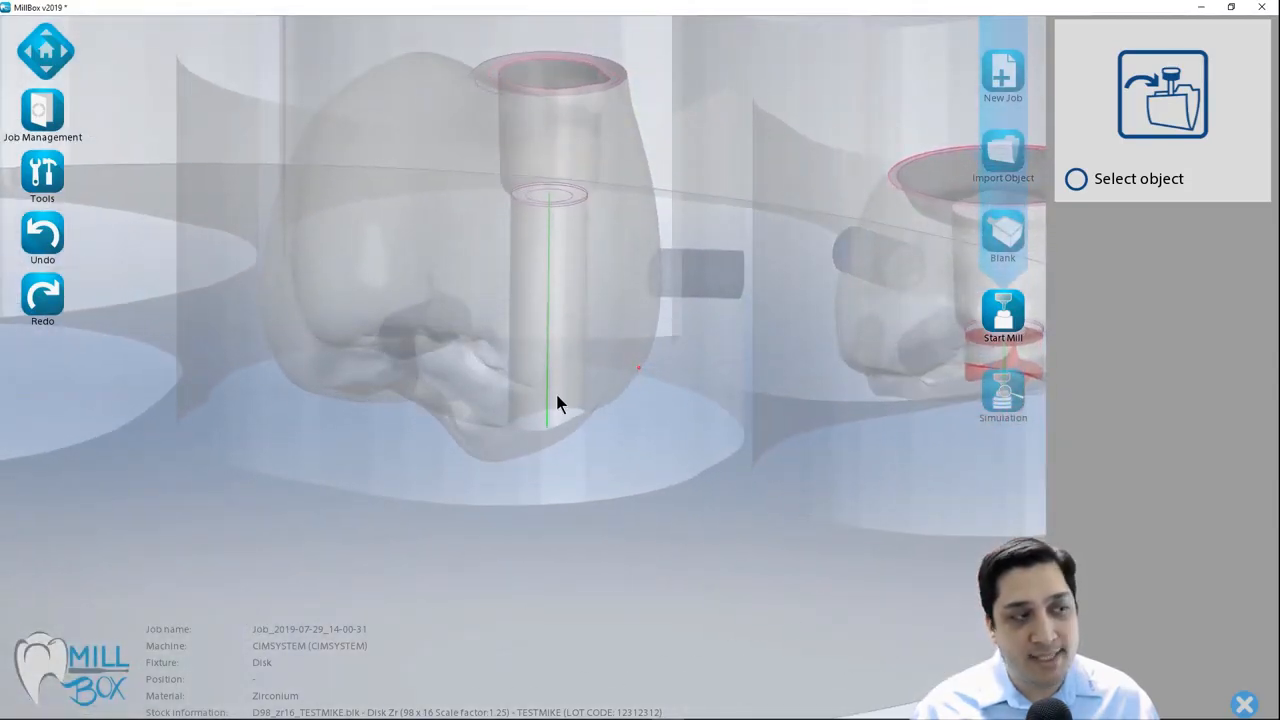
pyautogui.rightClick(530, 409)
pyautogui.click(563, 411)
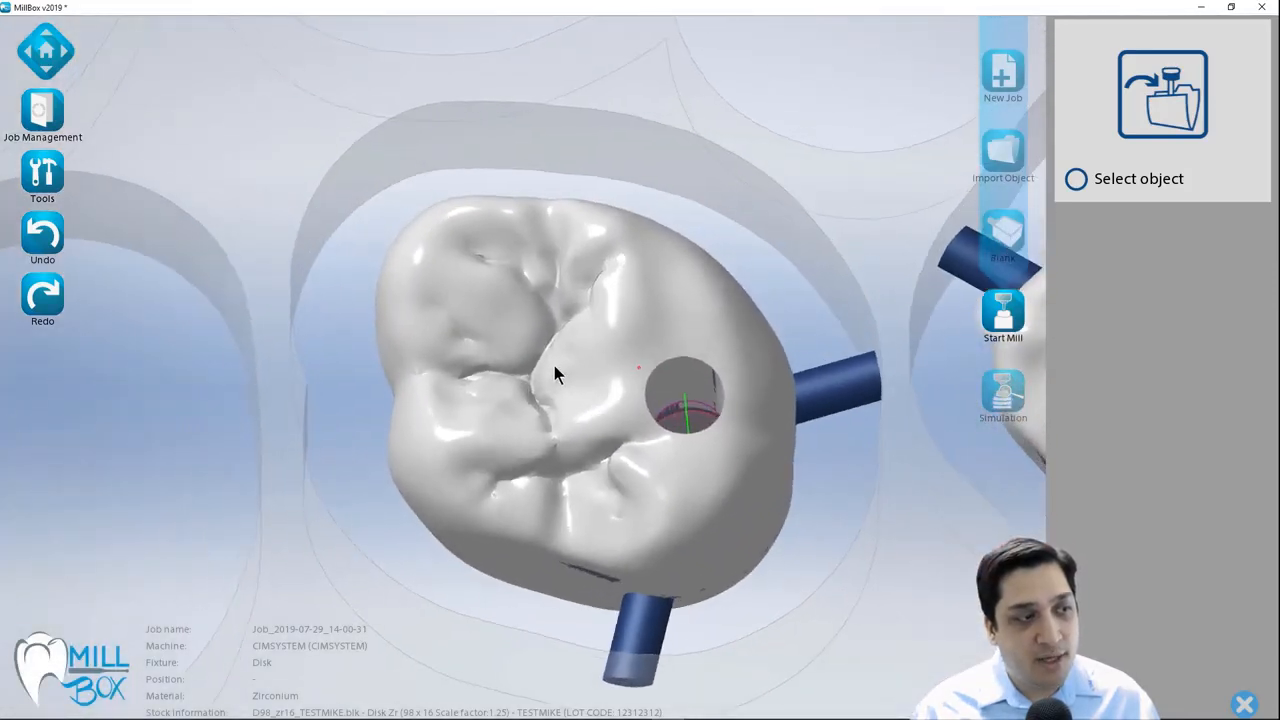
# Add caps to both ends of the larger crown's screw channel cylinder and exit the Curves and surfaces tools.
pyautogui.click(27, 175)
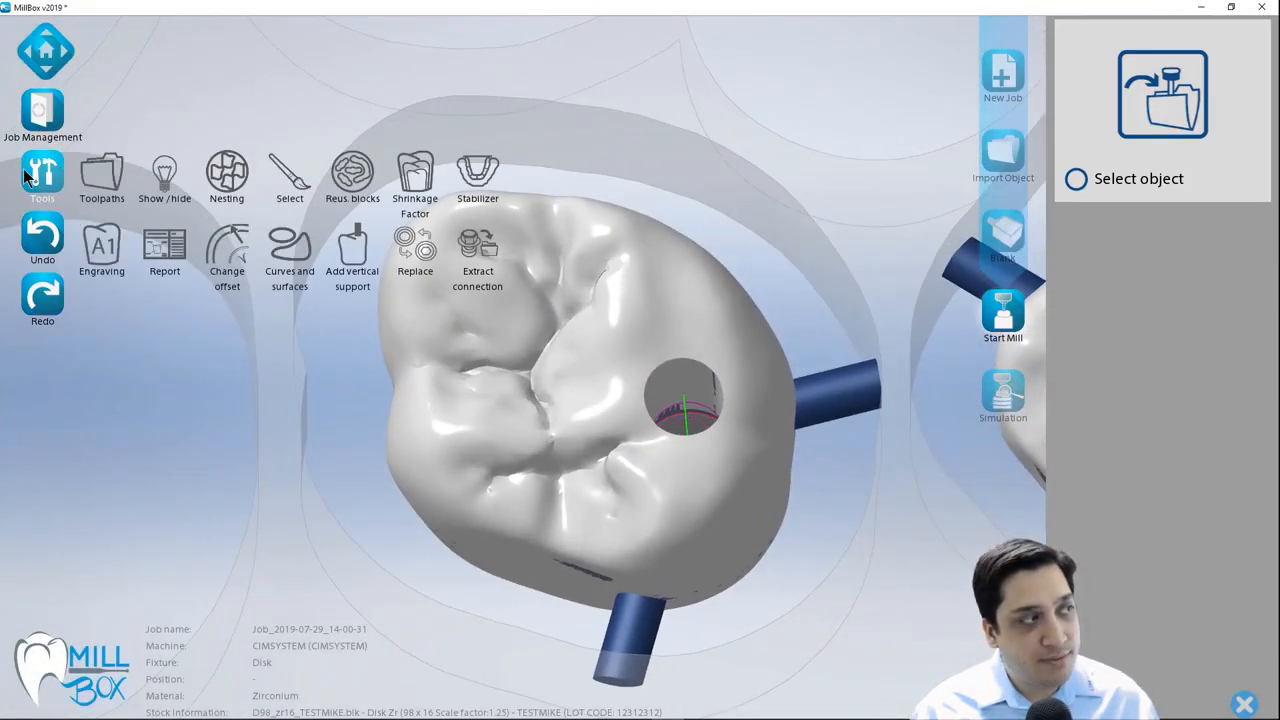
pyautogui.click(293, 257)
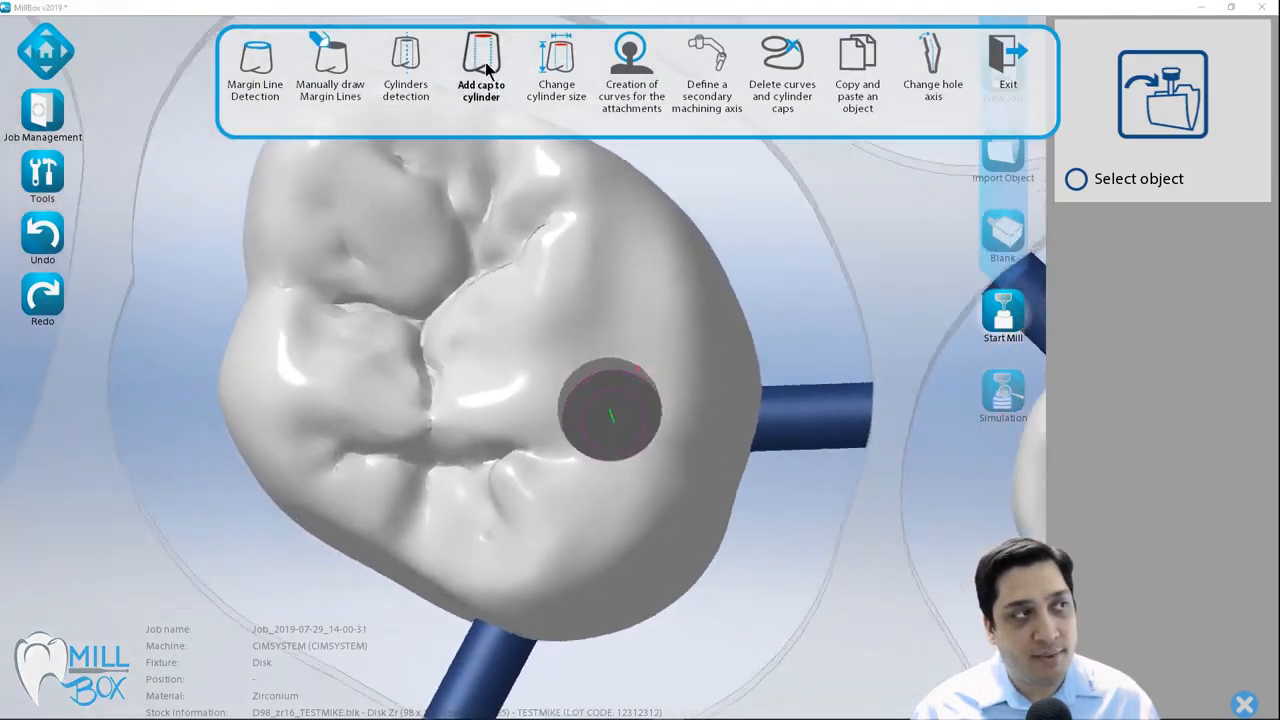
pyautogui.click(484, 60)
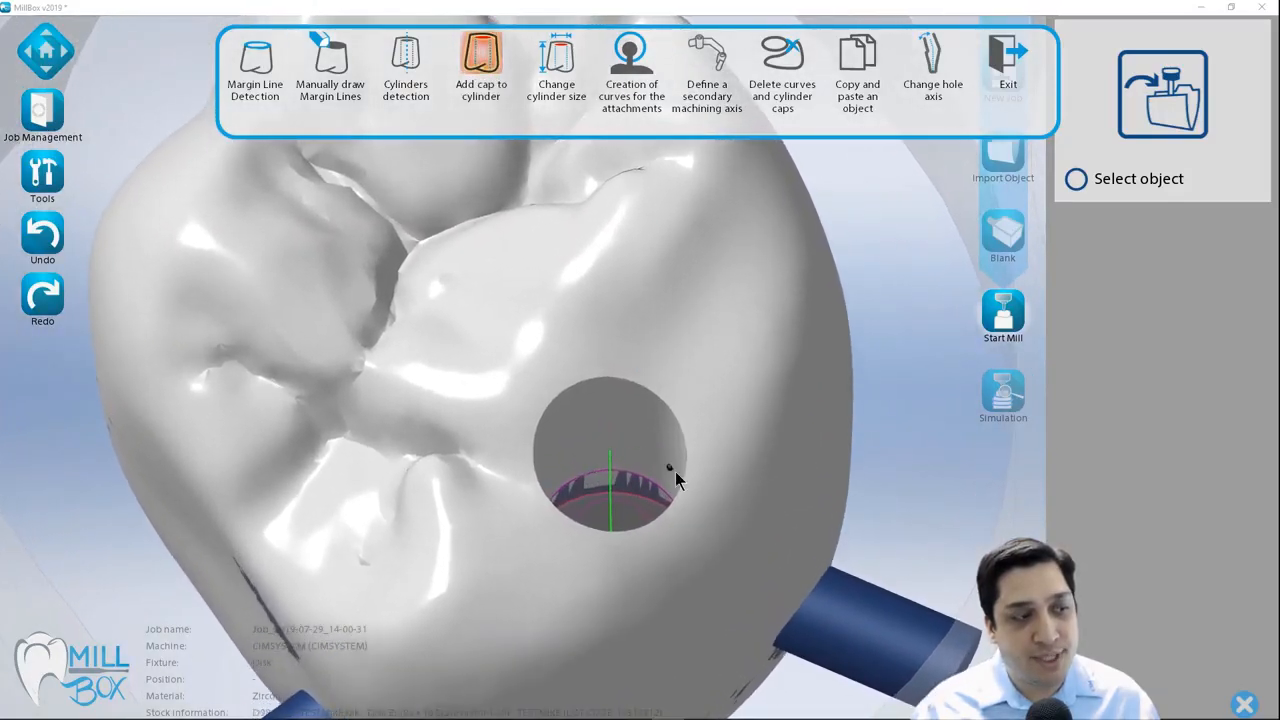
pyautogui.moveTo(680, 475); pyautogui.dragTo(672, 450, button='middle')
pyautogui.moveTo(645, 407); pyautogui.dragTo(586, 371, button='middle')
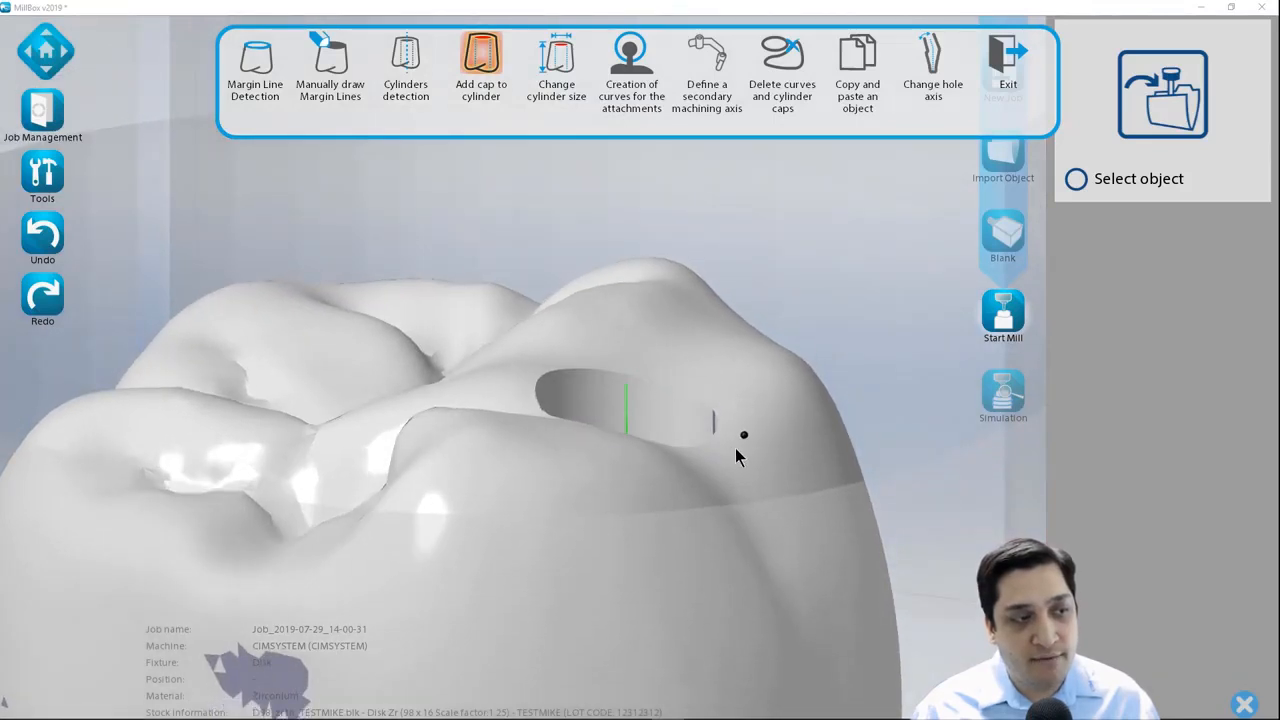
pyautogui.click(607, 384)
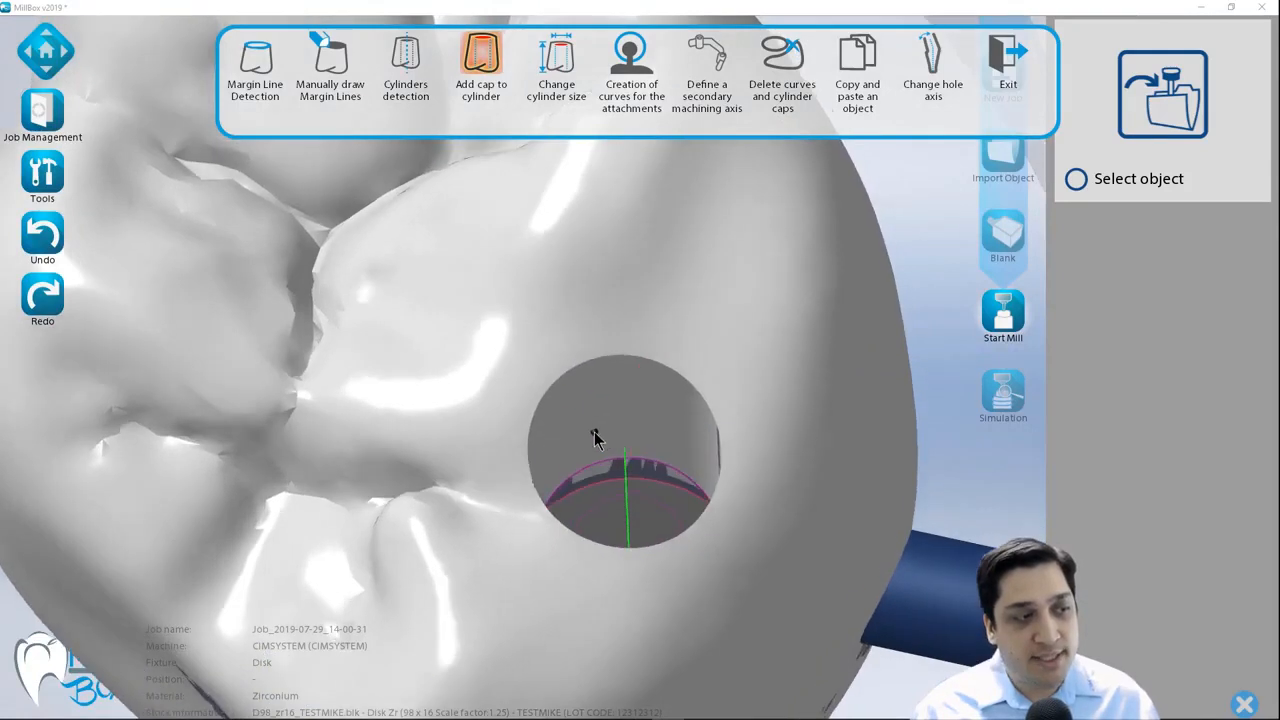
pyautogui.click(597, 440)
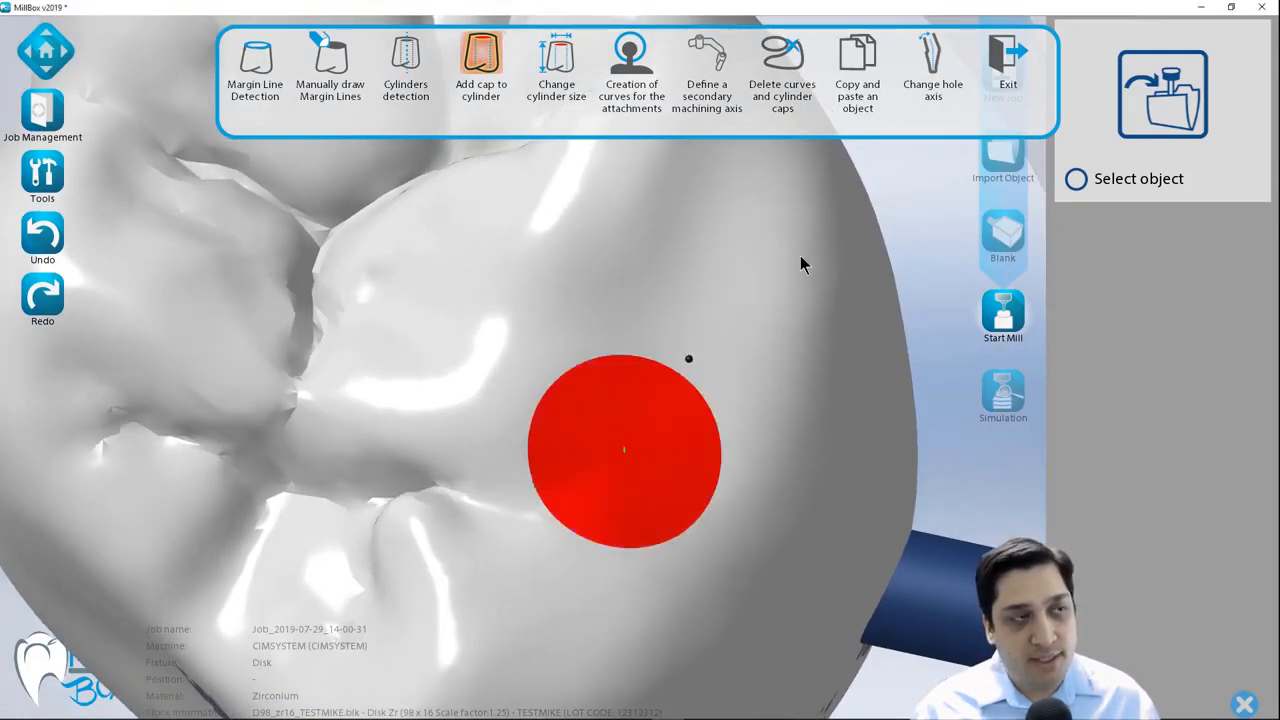
pyautogui.click(1005, 65)
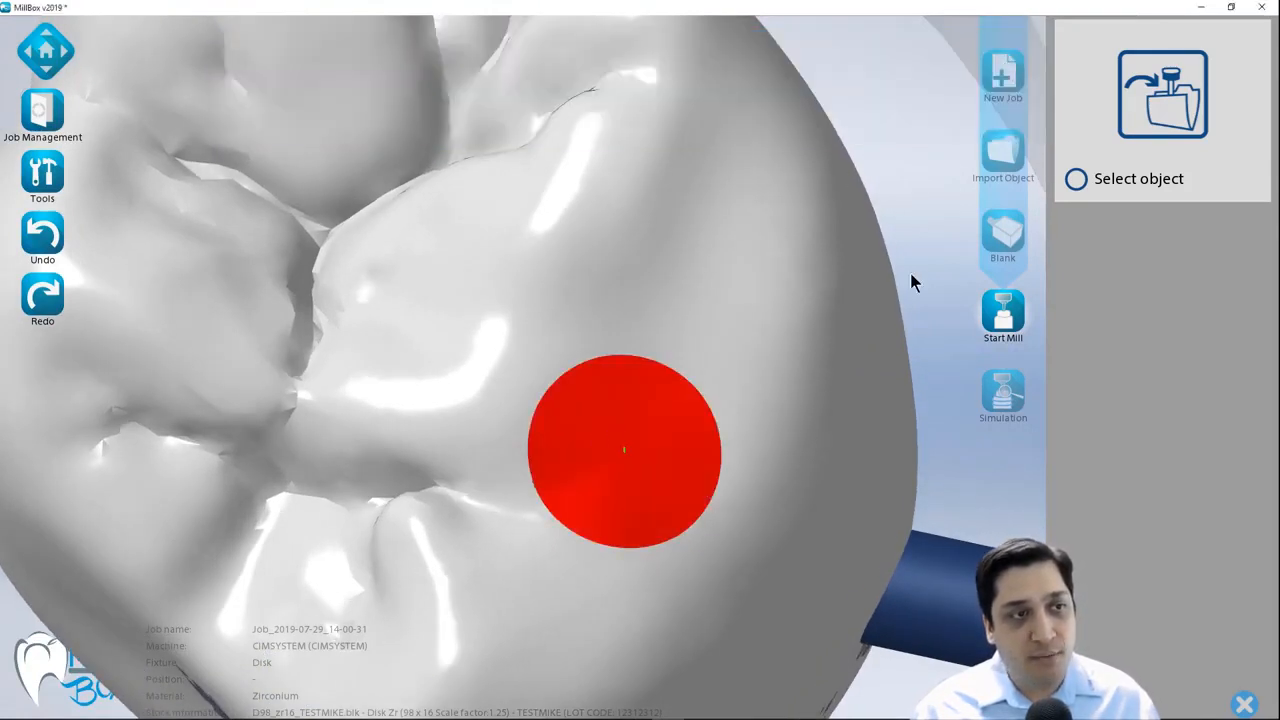
# Make the crowns transparent and examine close up the inner cap and curves where the larger crown's screw channel meets the connection.
pyautogui.rightClick(909, 269)
pyautogui.click(870, 286)
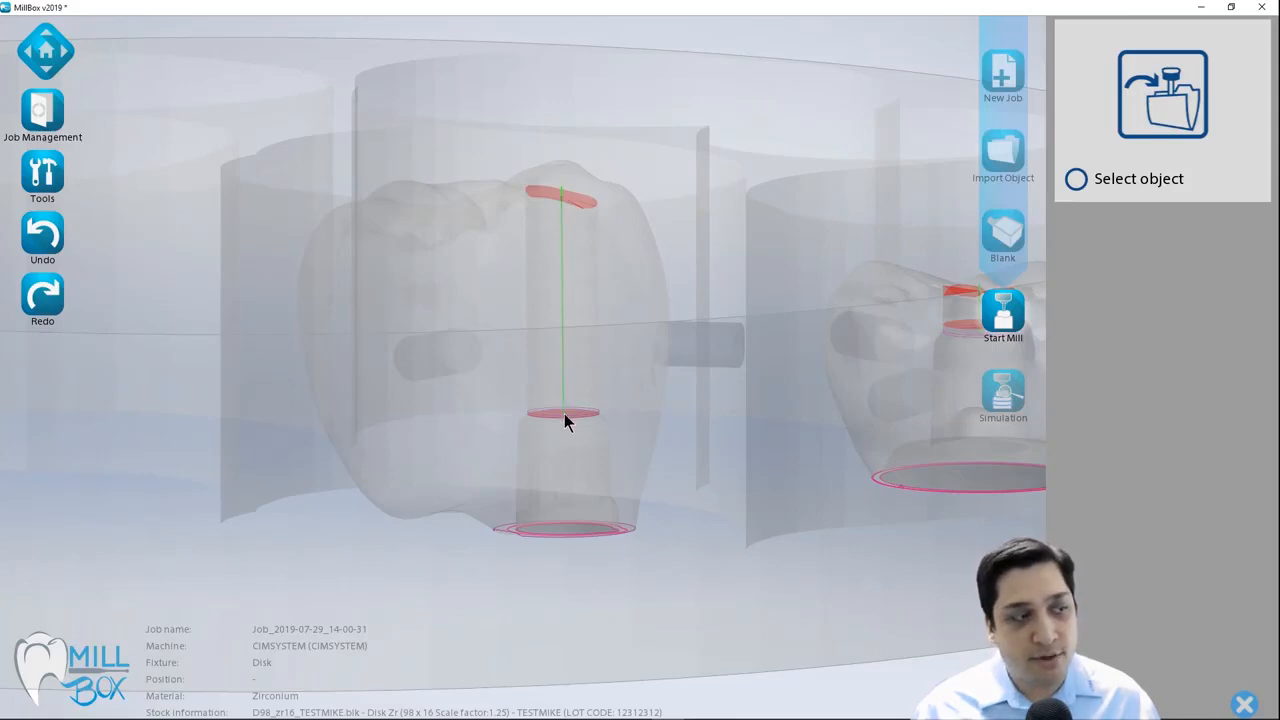
pyautogui.scroll(10, 579, 426)
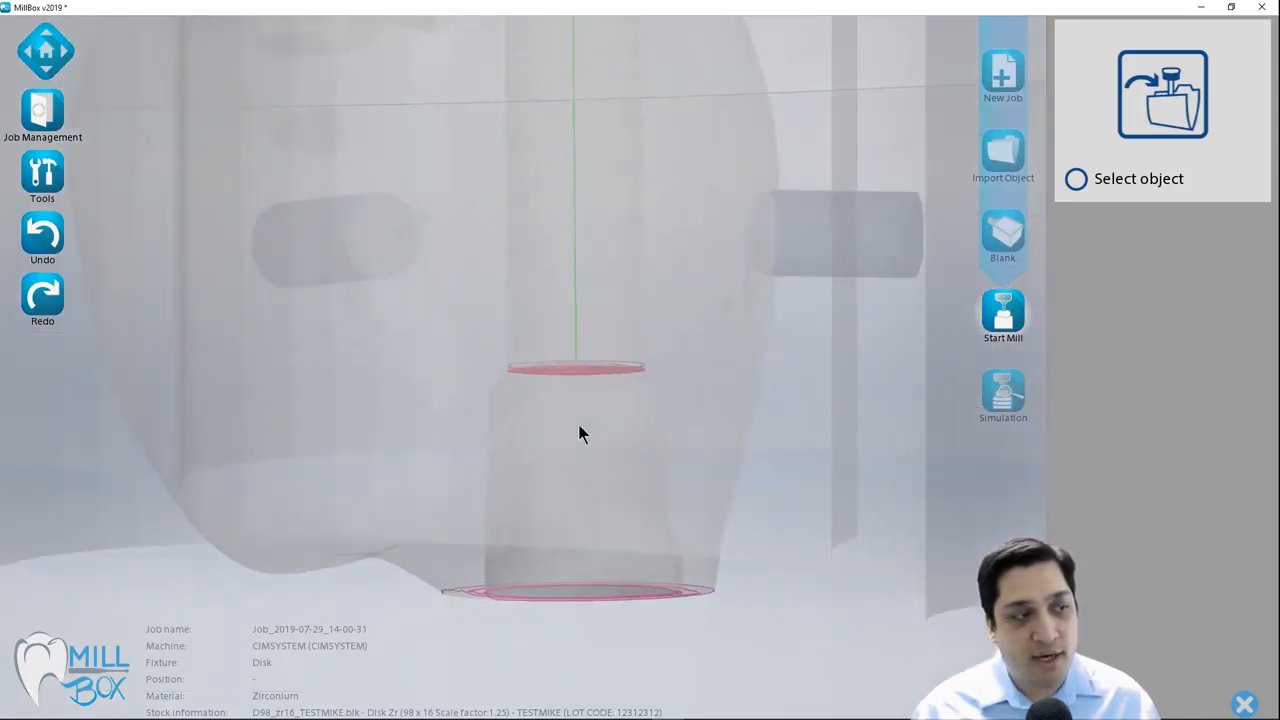
pyautogui.scroll(1, 578, 425)
pyautogui.moveTo(578, 425); pyautogui.dragTo(733, 408, button='middle')
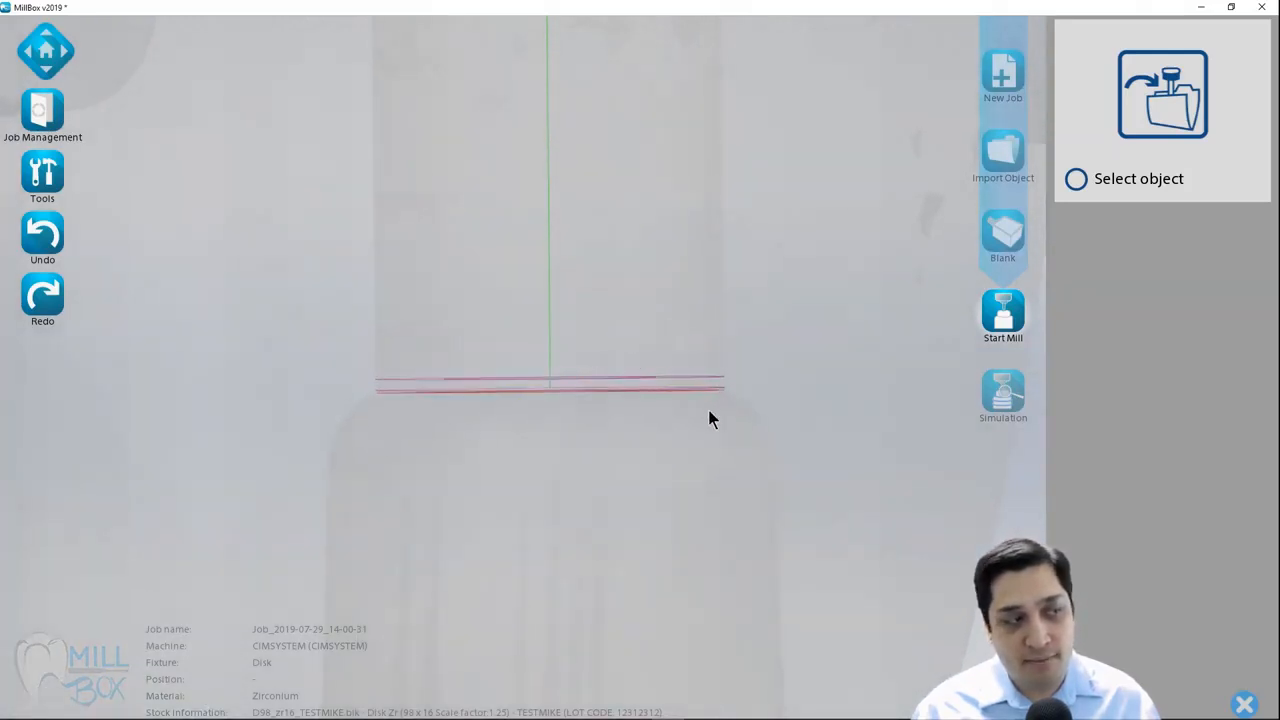
pyautogui.scroll(4, 750, 408)
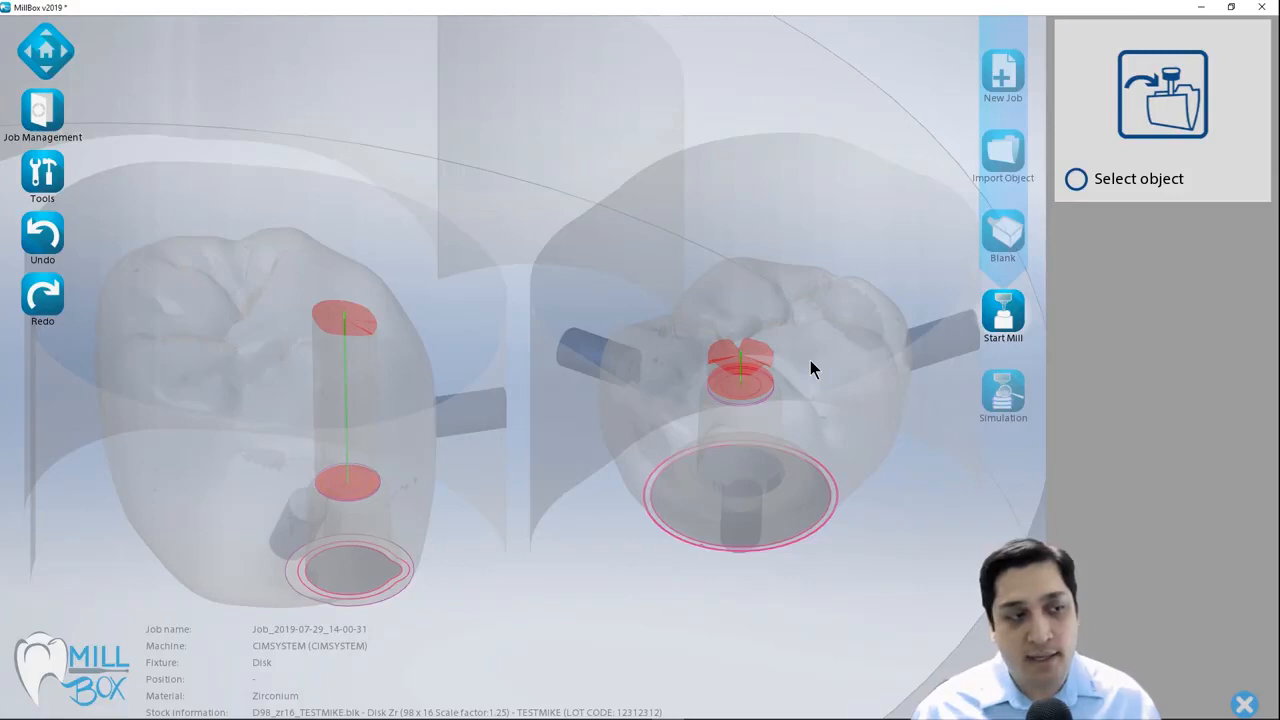
# Compare the crowns in solid and transparent display, and examine the larger crown's capped screw channel from the side.
pyautogui.rightClick(811, 369)
pyautogui.click(840, 364)
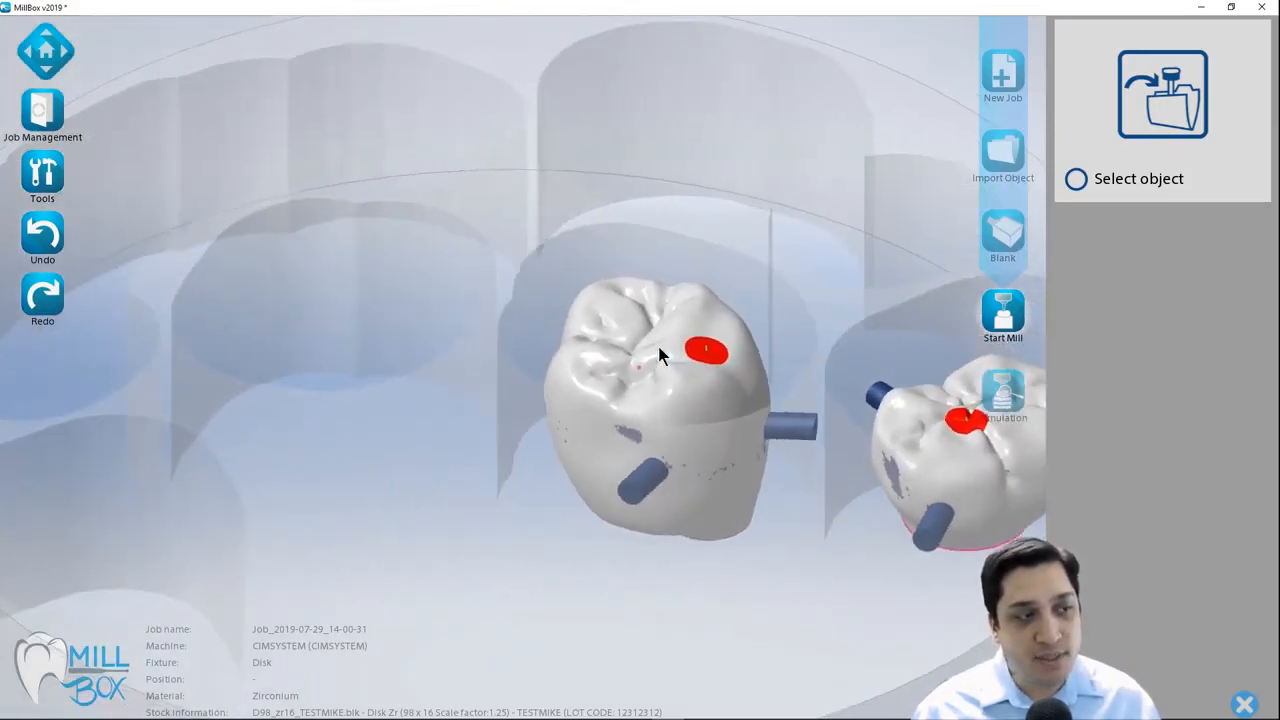
pyautogui.rightClick(659, 348)
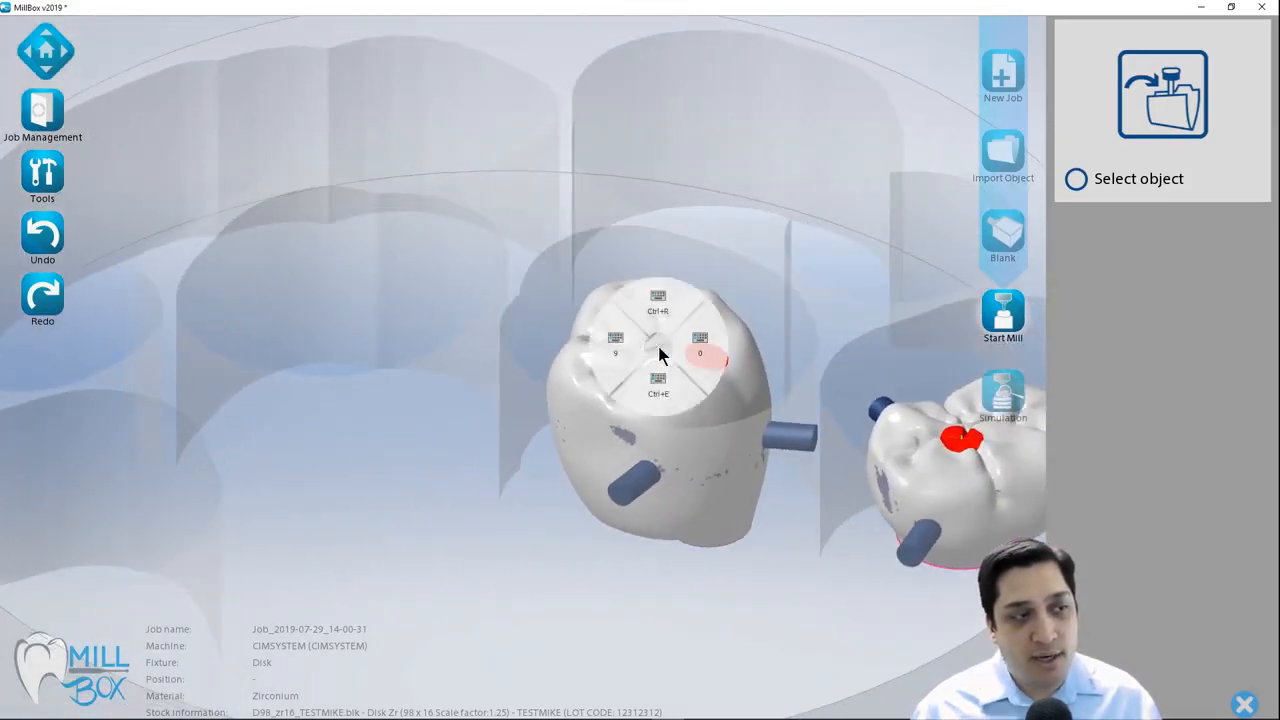
pyautogui.click(615, 342)
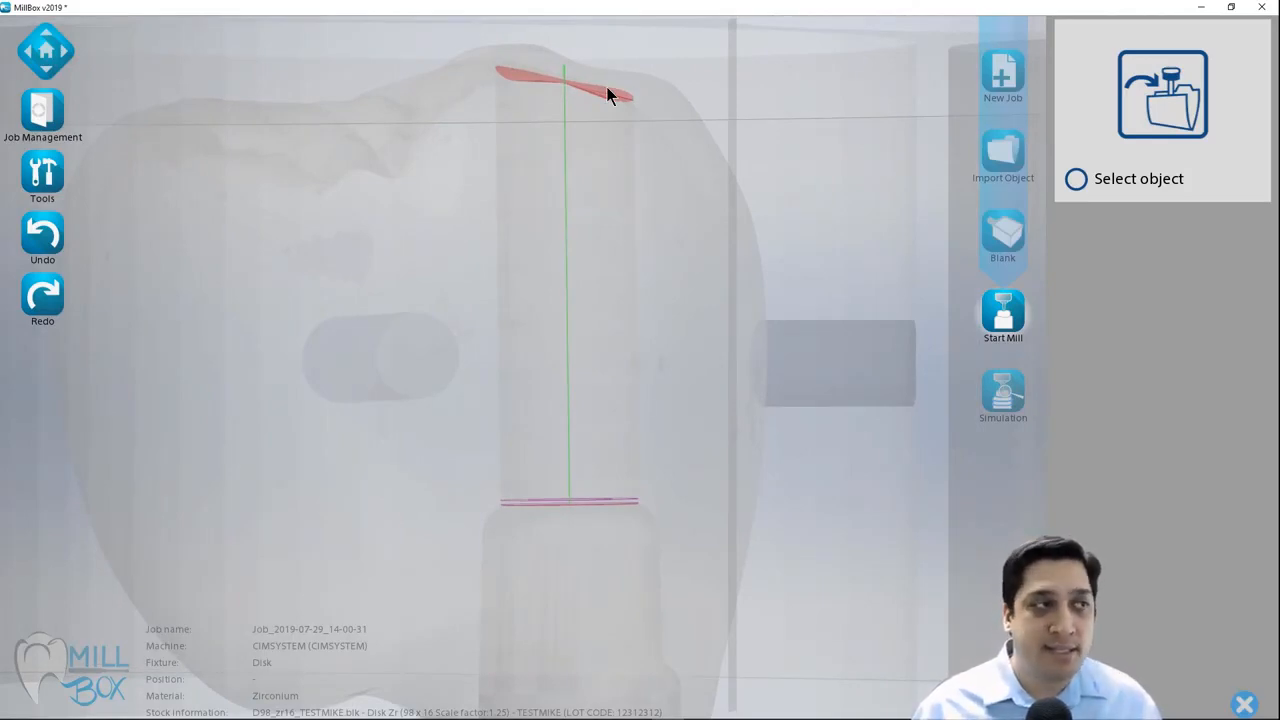
pyautogui.moveTo(606, 86); pyautogui.dragTo(606, 86, button='middle')
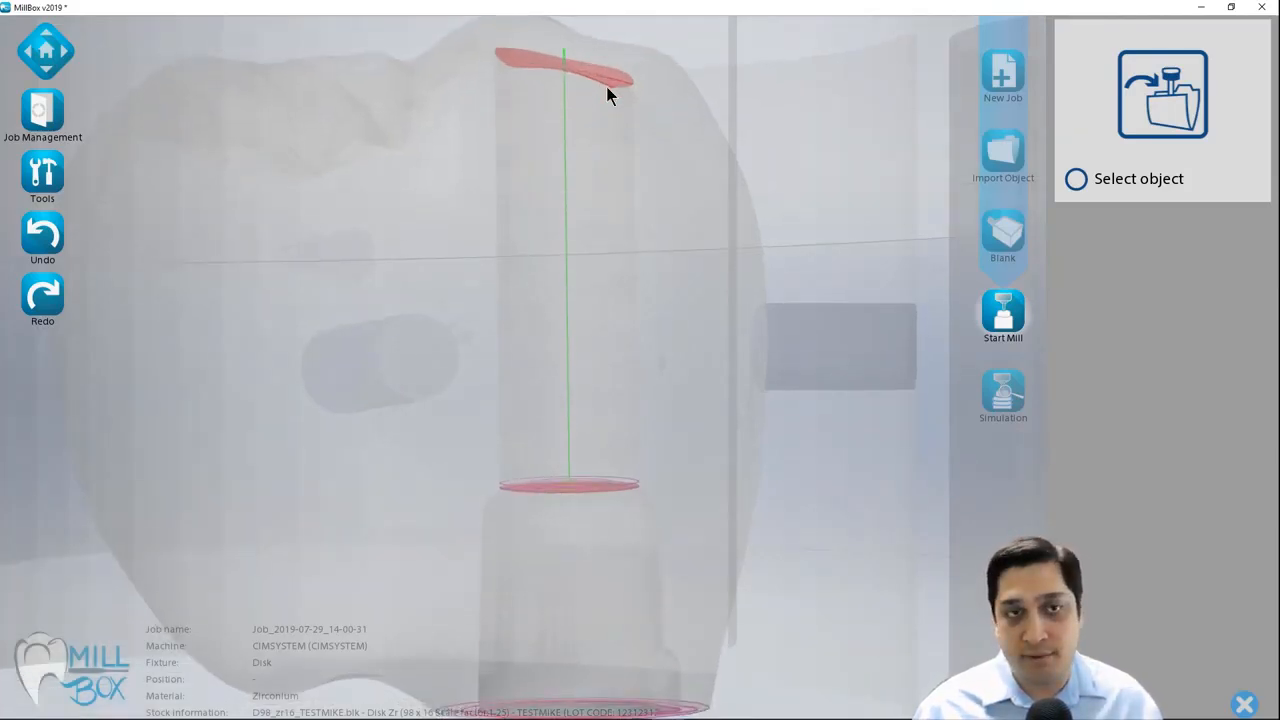
# Open the size settings of the larger crown's screw channel cylinder with Change cylinder size and set its diameter to 4.
pyautogui.click(41, 177)
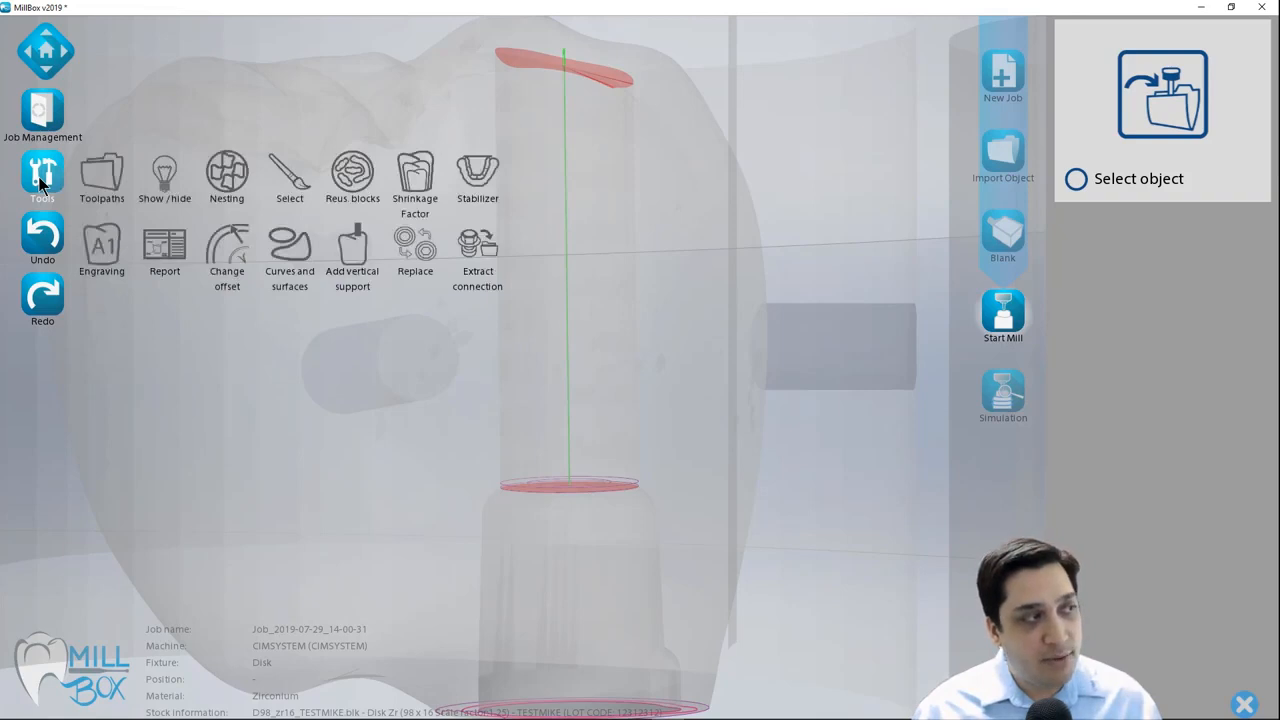
pyautogui.click(305, 244)
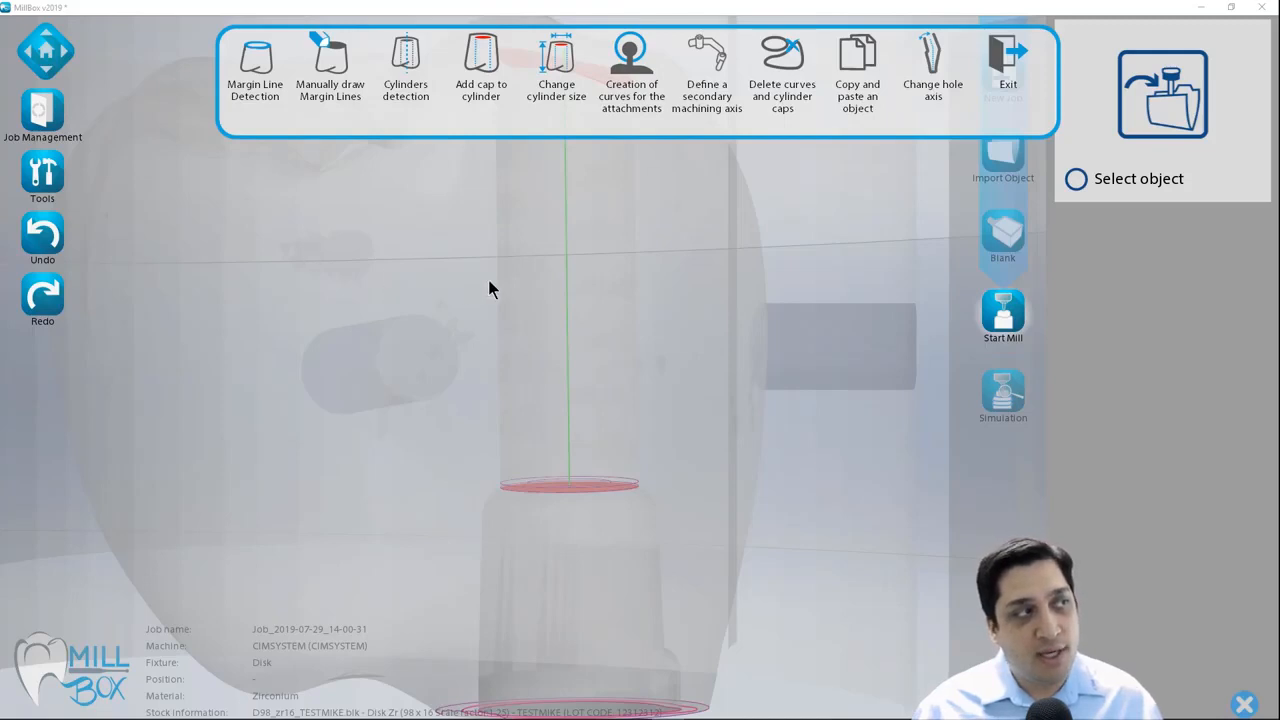
pyautogui.moveTo(553, 72); pyautogui.dragTo(553, 168, button='middle')
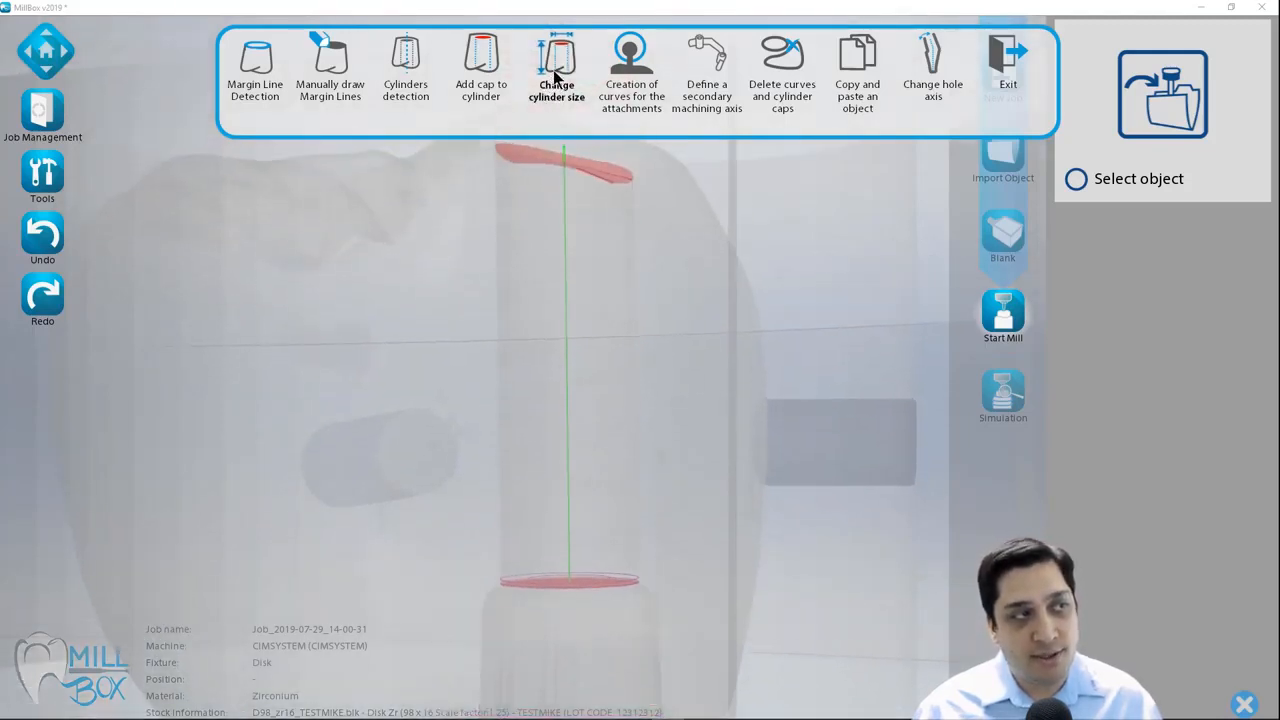
pyautogui.moveTo(577, 508); pyautogui.dragTo(577, 496, button='middle')
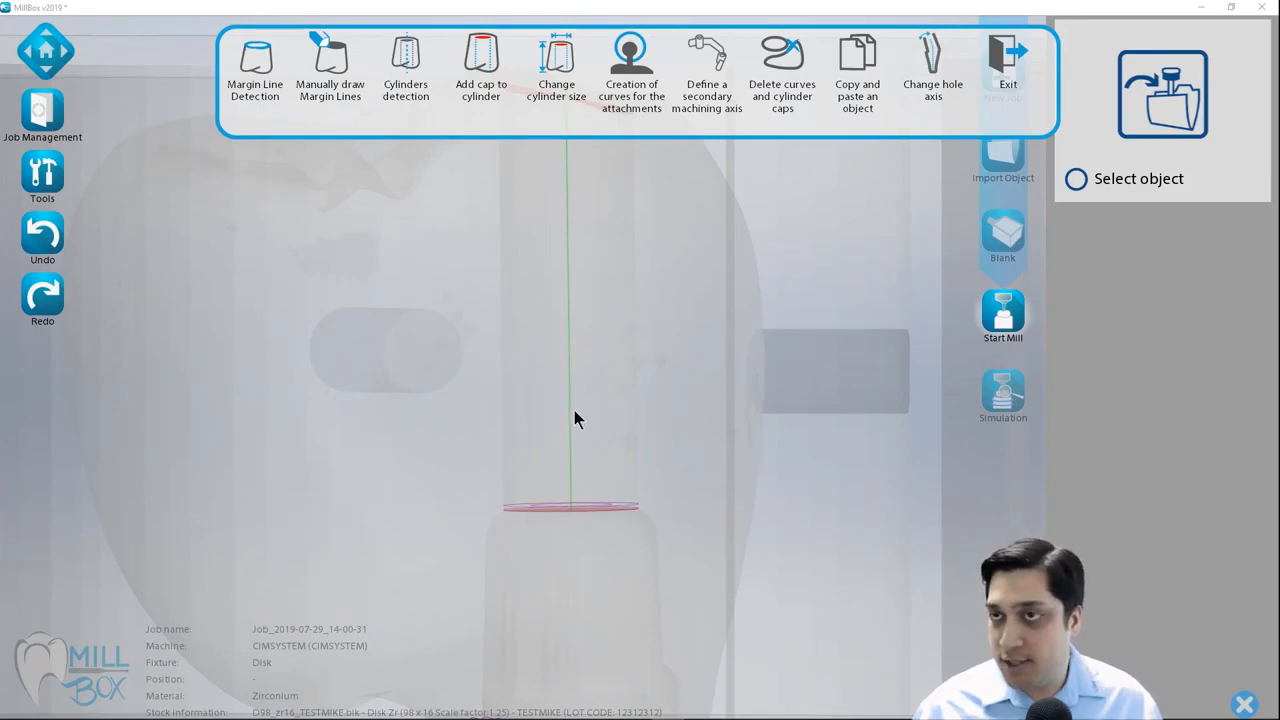
pyautogui.moveTo(573, 548); pyautogui.dragTo(573, 540, button='middle')
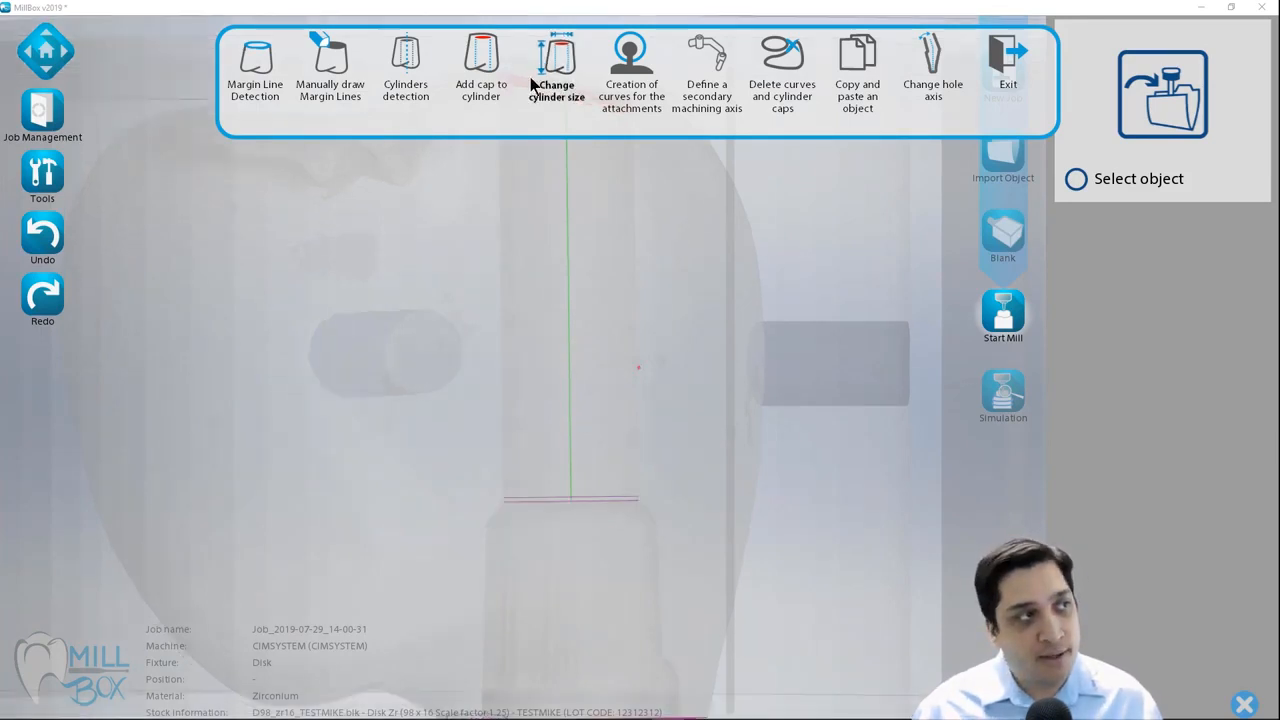
pyautogui.click(558, 62)
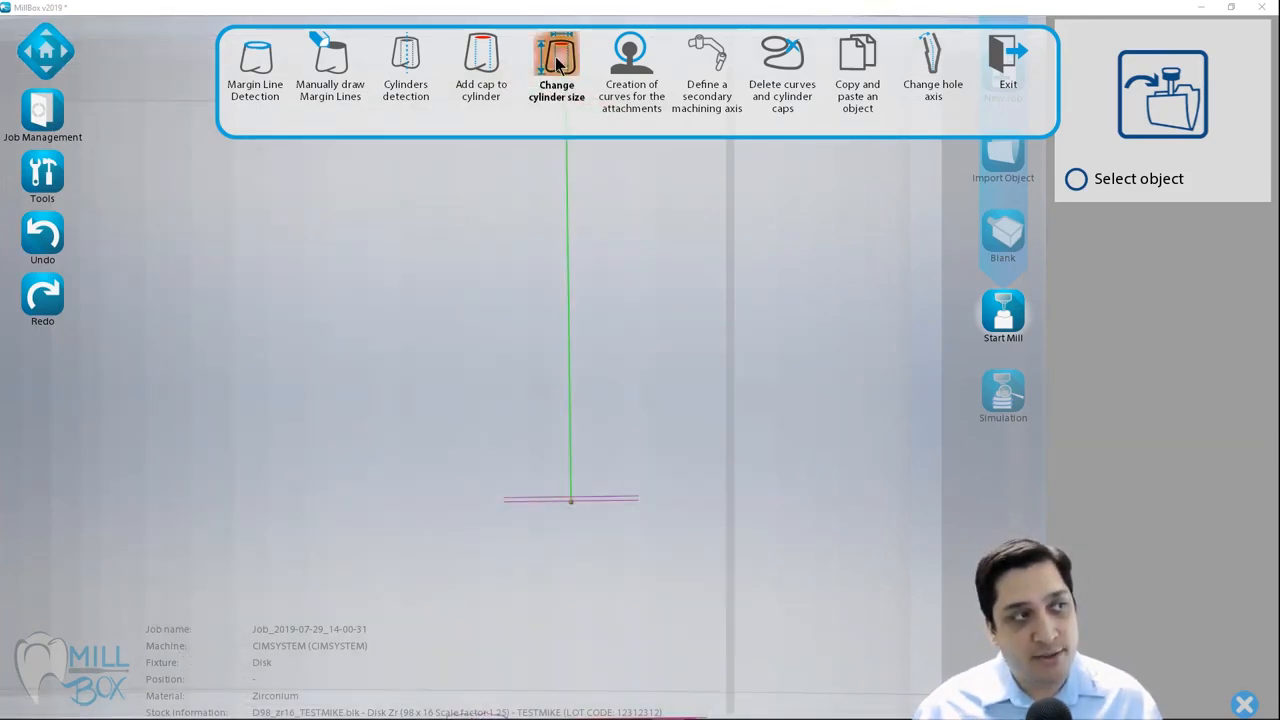
pyautogui.click(568, 238)
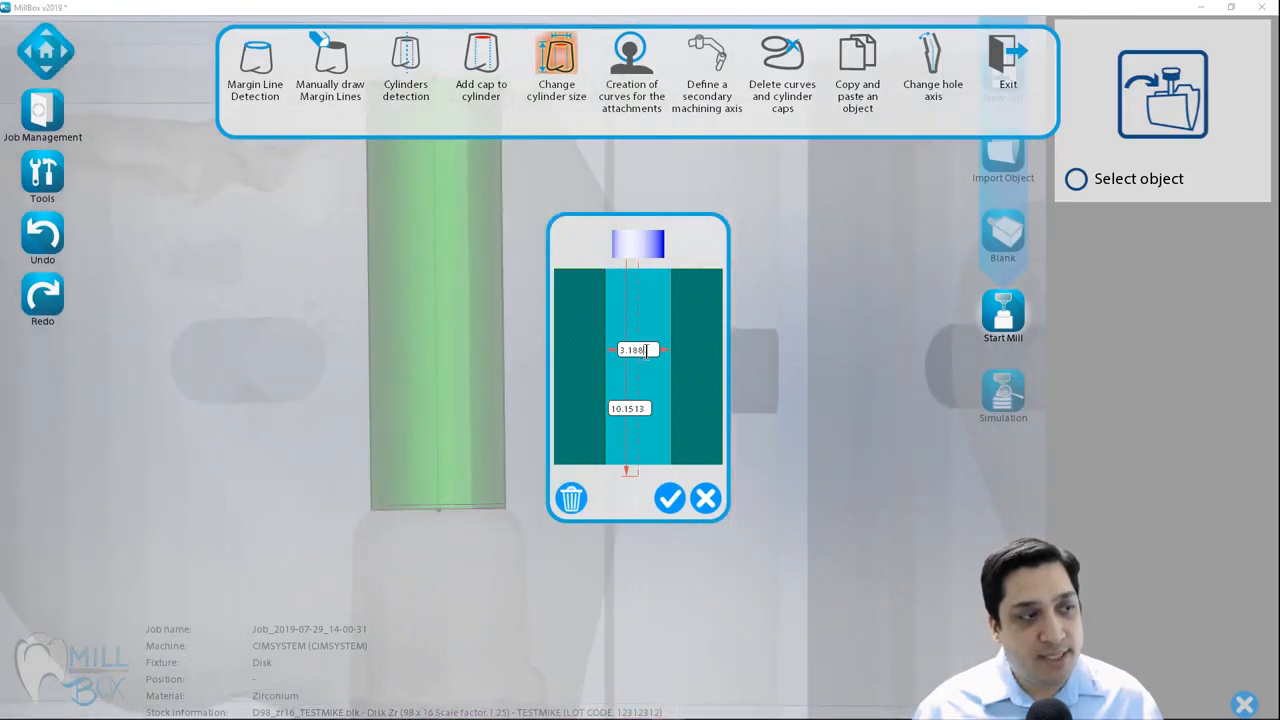
pyautogui.moveTo(646, 350); pyautogui.dragTo(608, 368)
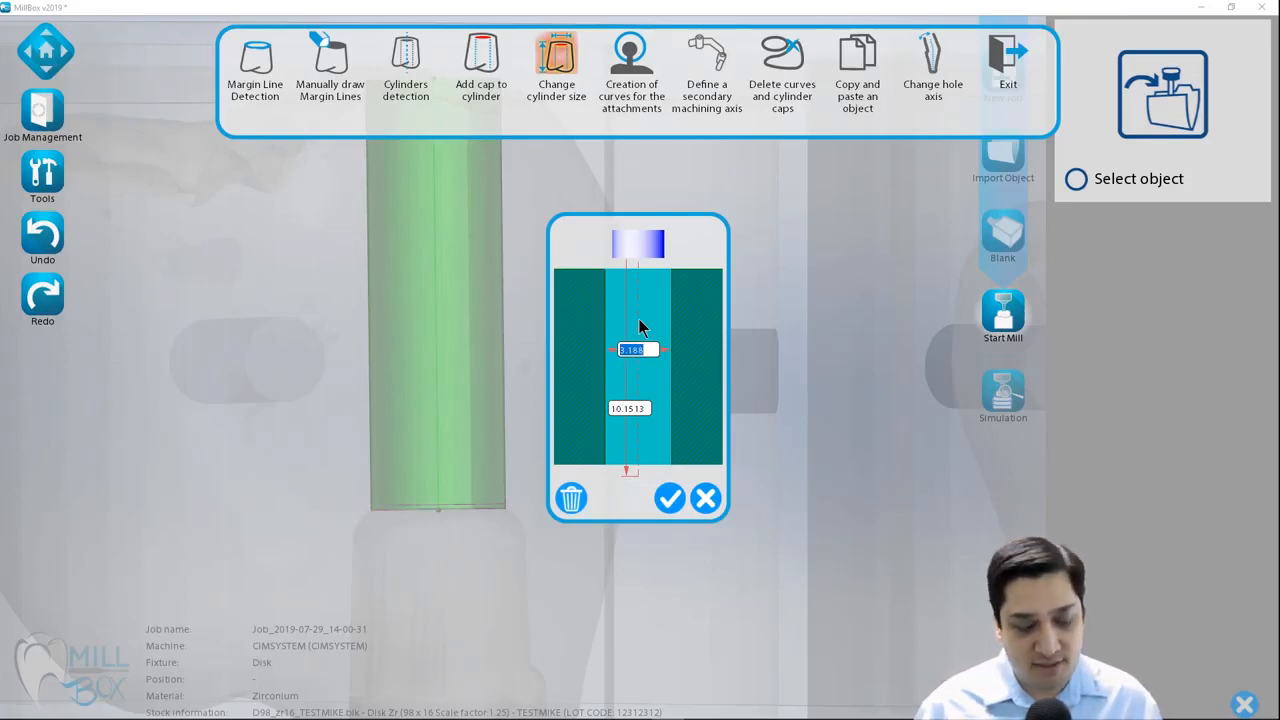
pyautogui.write('4')
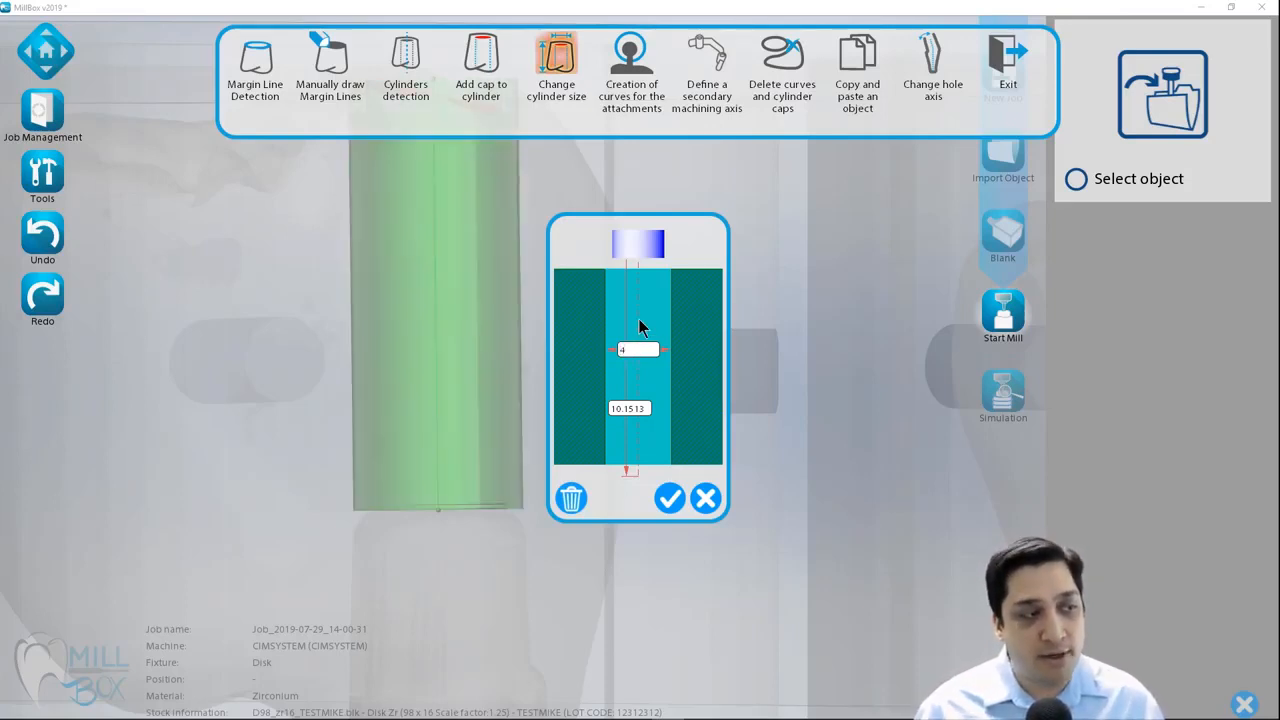
# Try a diameter of 6 for the larger crown's screw channel cylinder and set it back to 3.188.
pyautogui.doubleClick(638, 349)
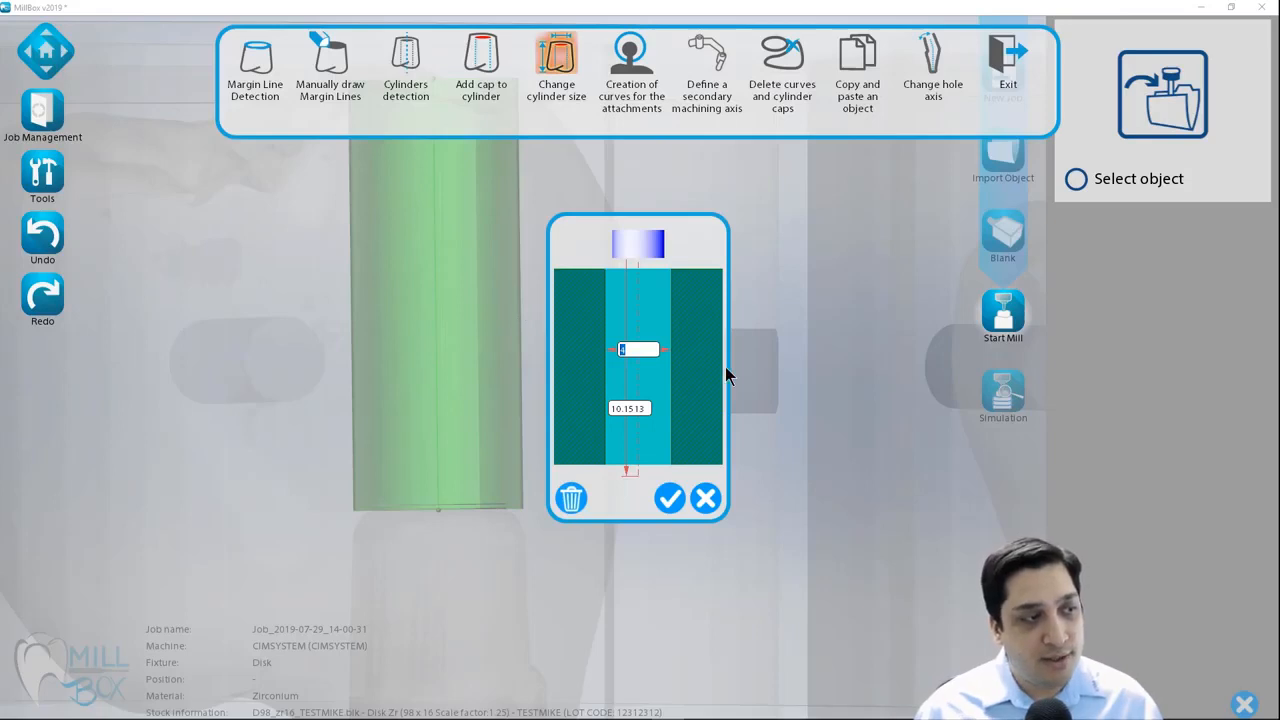
pyautogui.write('6')
pyautogui.moveTo(646, 352); pyautogui.dragTo(475, 320)
pyautogui.write('3.188')
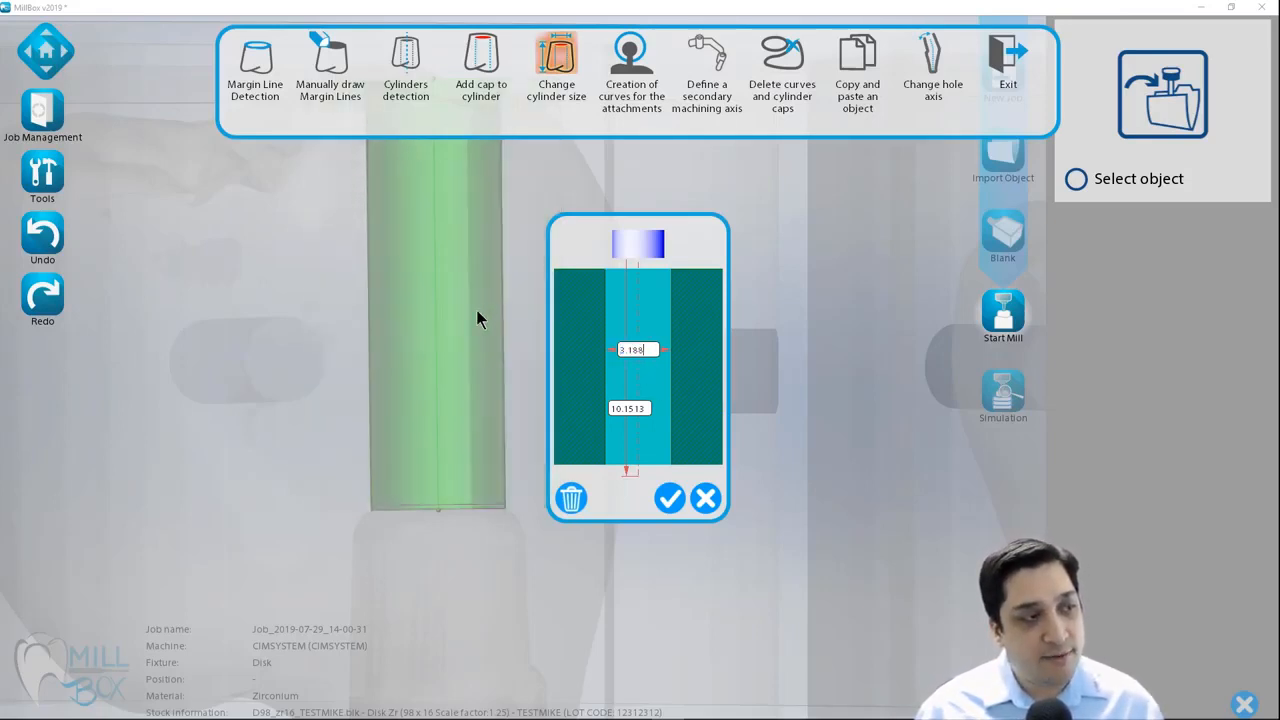
# Copy the current length of the larger crown's screw channel cylinder and try a length of 12.
pyautogui.moveTo(645, 418); pyautogui.dragTo(562, 413)
pyautogui.hotkey('ctrl', 'c')
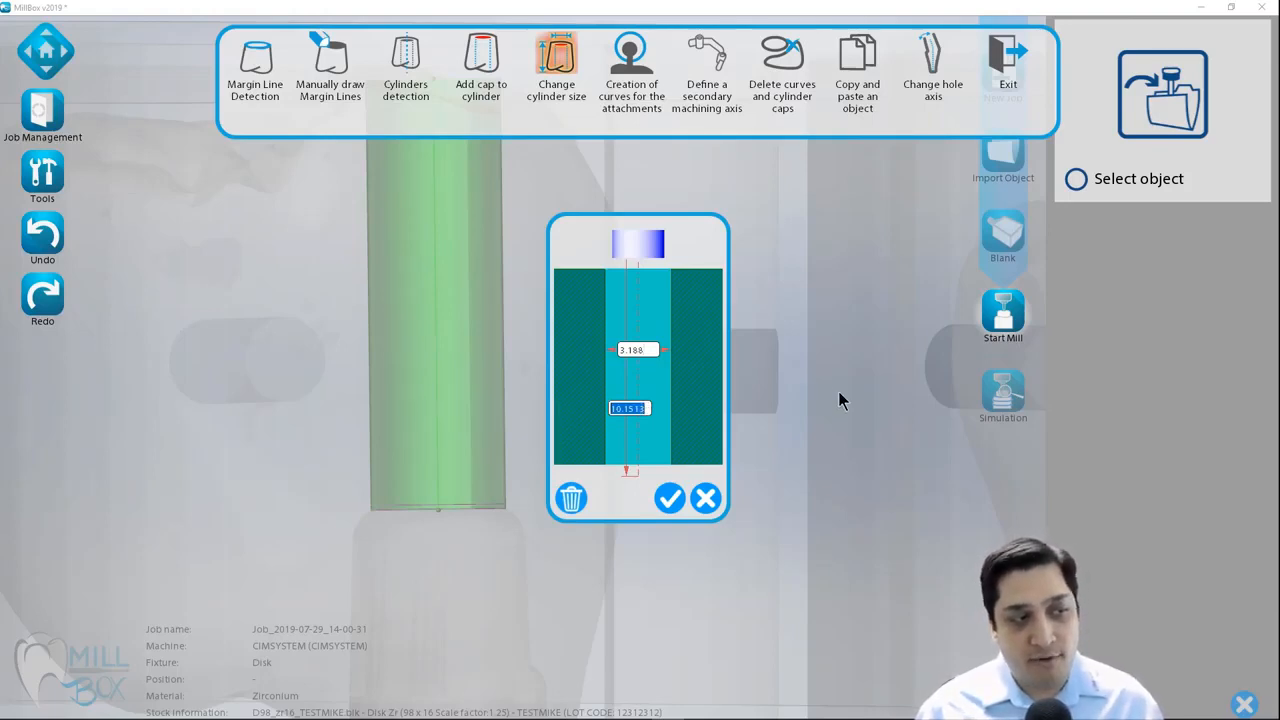
pyautogui.write('12')
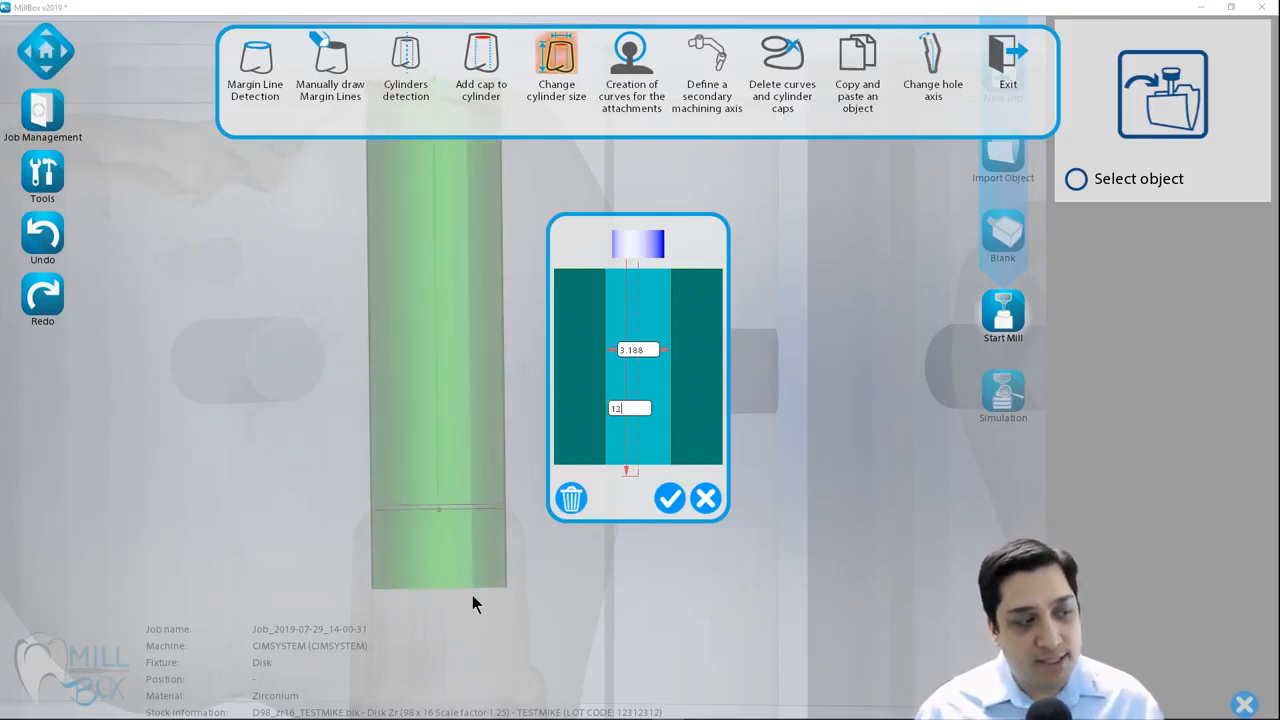
pyautogui.moveTo(495, 525); pyautogui.dragTo(432, 442, button='middle')
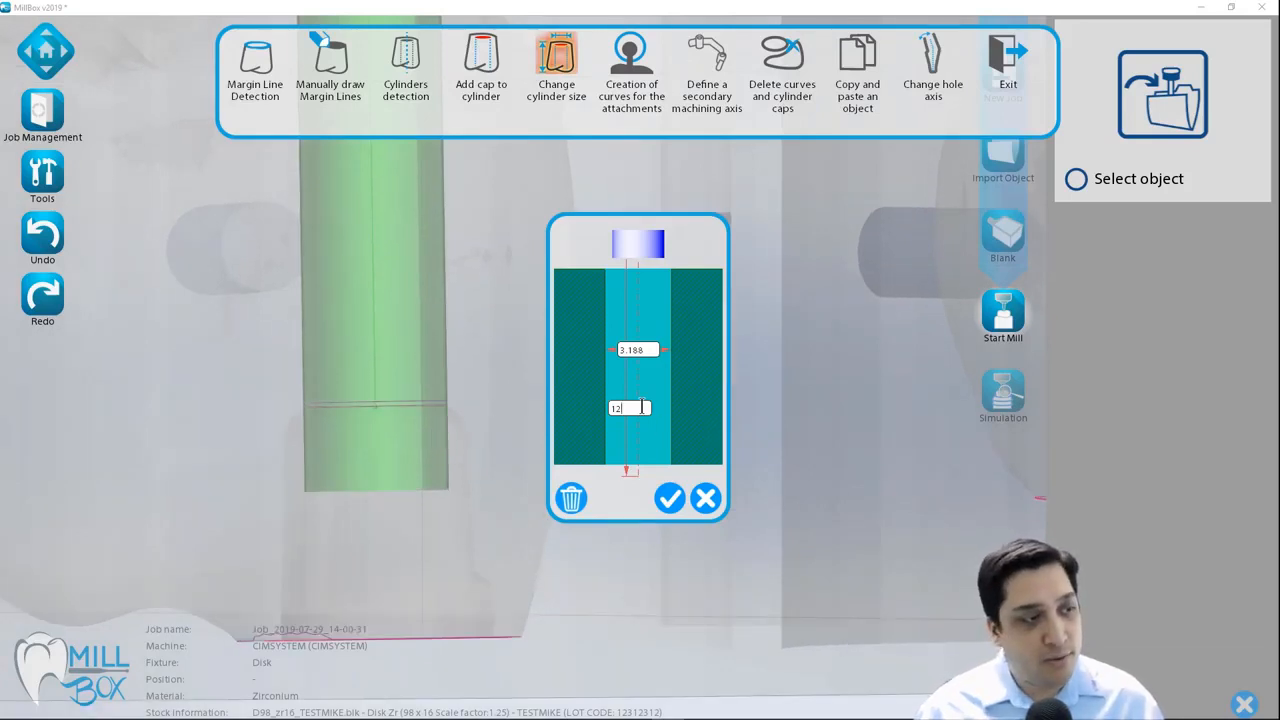
# Restore the screw channel cylinder's length to 10.1513, accept the size settings and exit the Curves and surfaces tools.
pyautogui.moveTo(642, 407); pyautogui.dragTo(557, 416)
pyautogui.moveTo(636, 409); pyautogui.dragTo(578, 402)
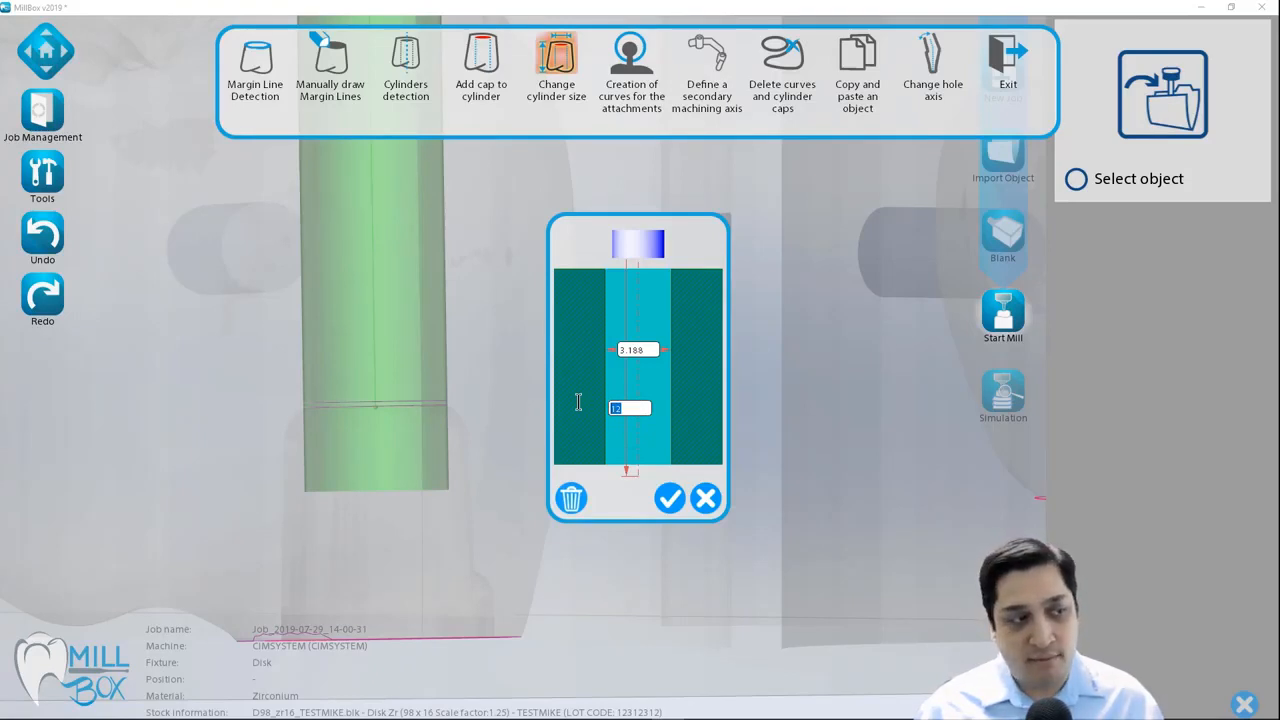
pyautogui.hotkey('ctrl', 'v')
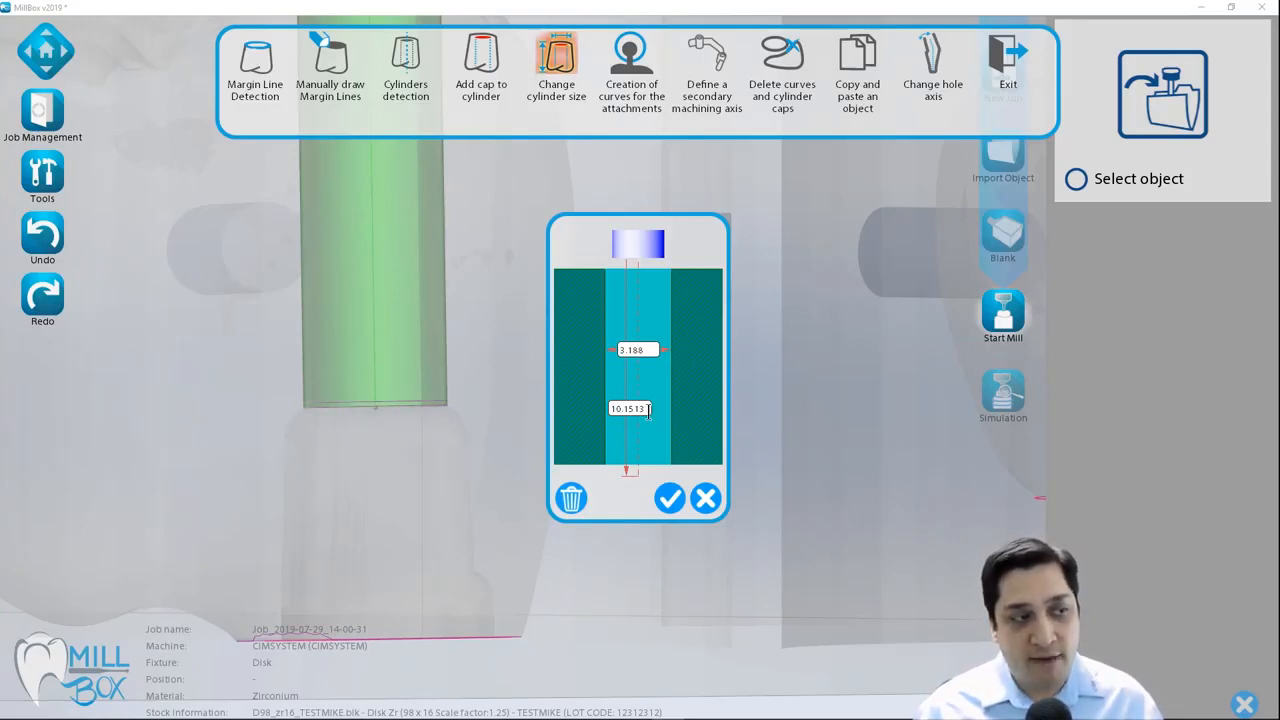
pyautogui.moveTo(650, 413); pyautogui.dragTo(580, 415)
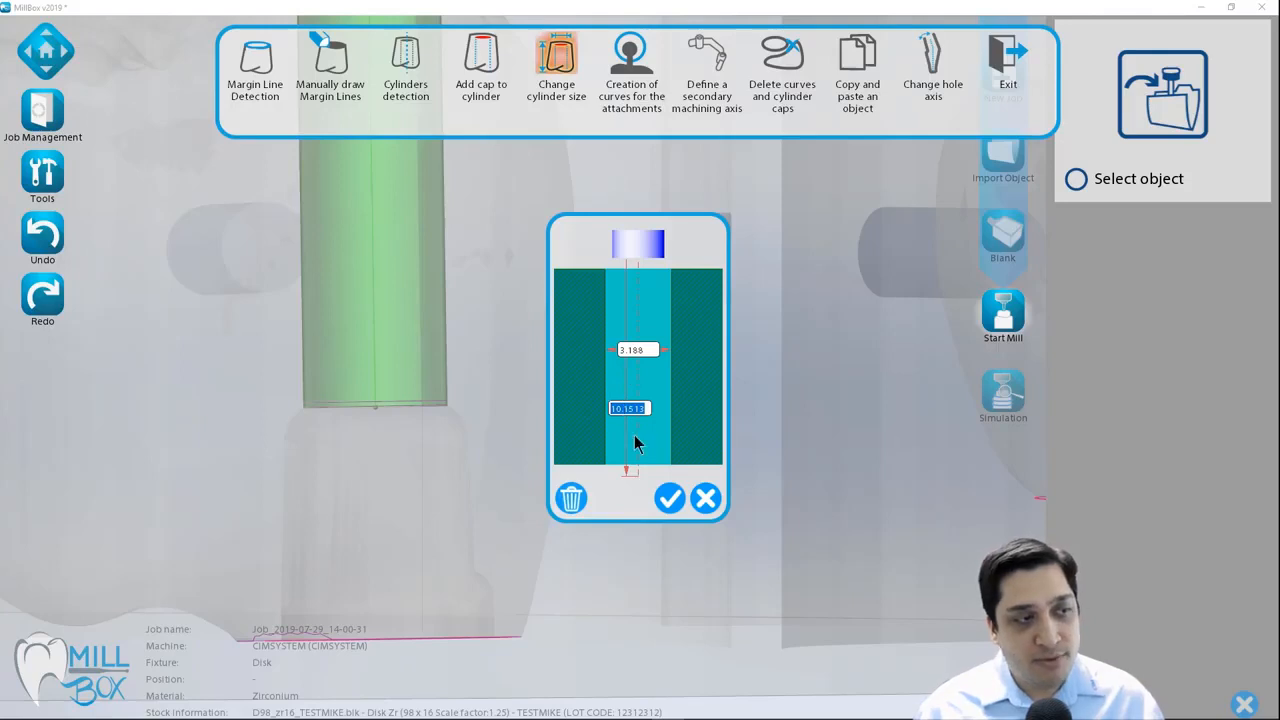
pyautogui.click(668, 499)
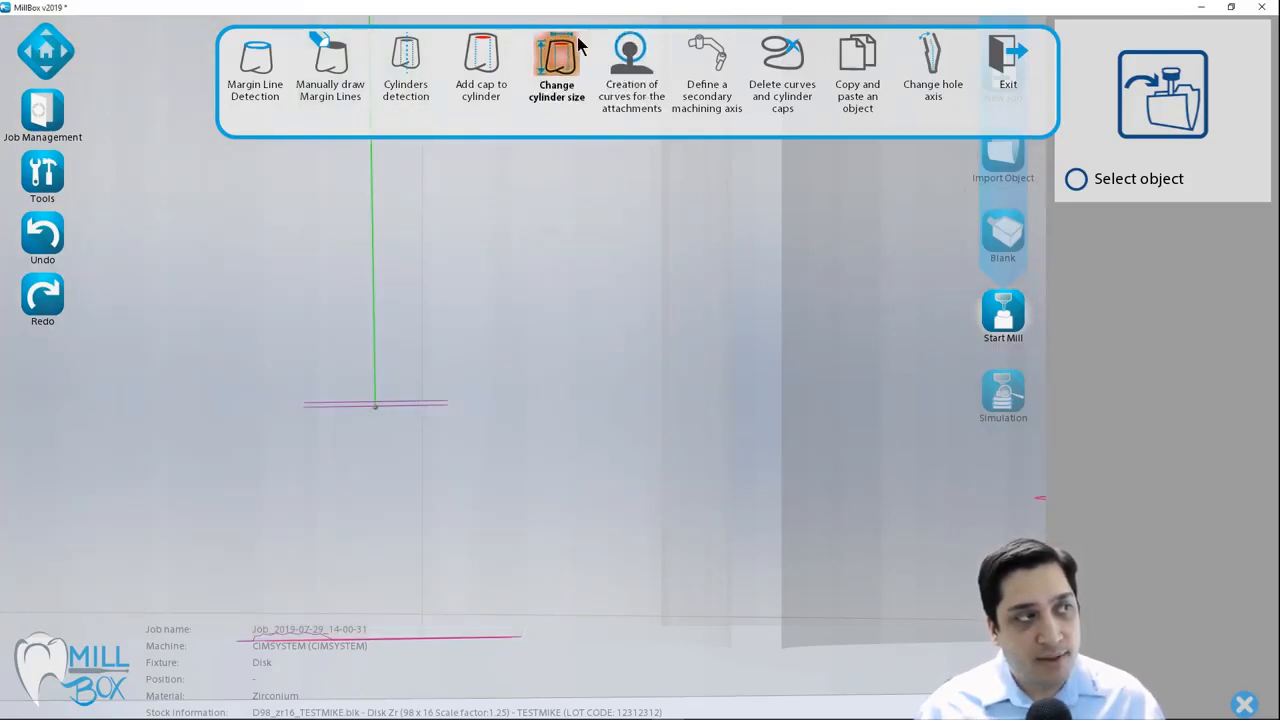
pyautogui.click(558, 62)
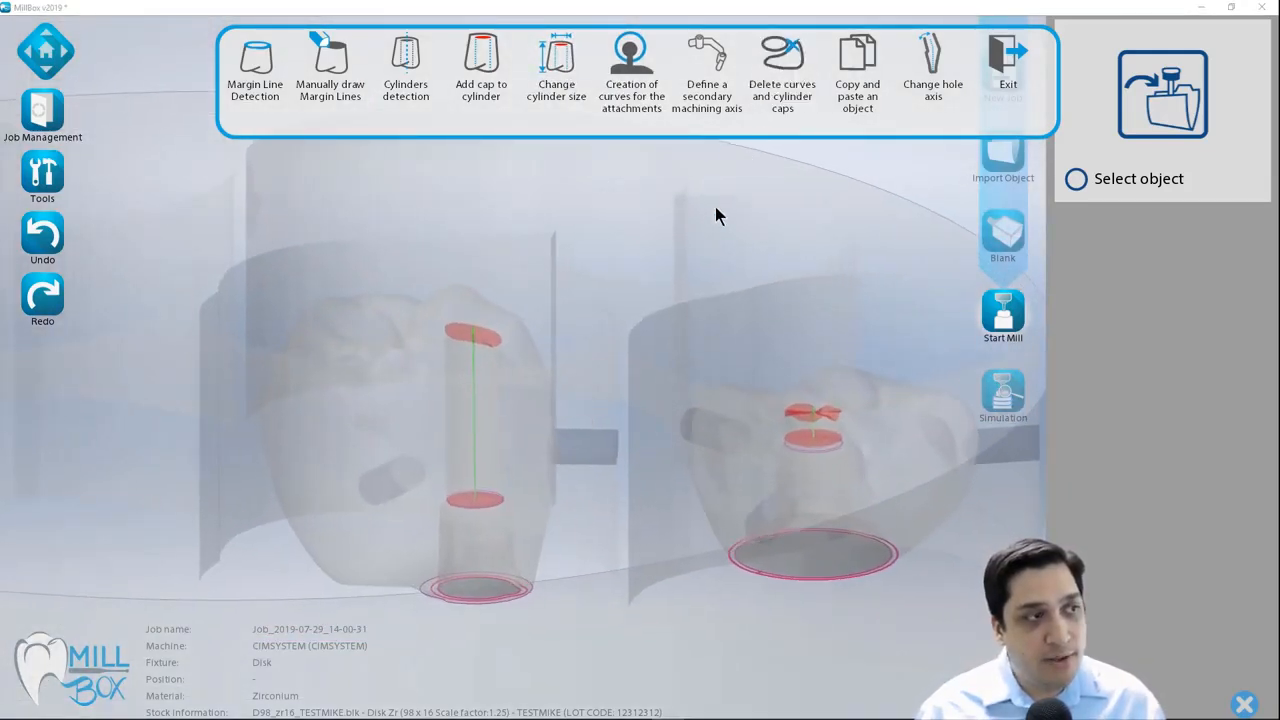
pyautogui.click(639, 217)
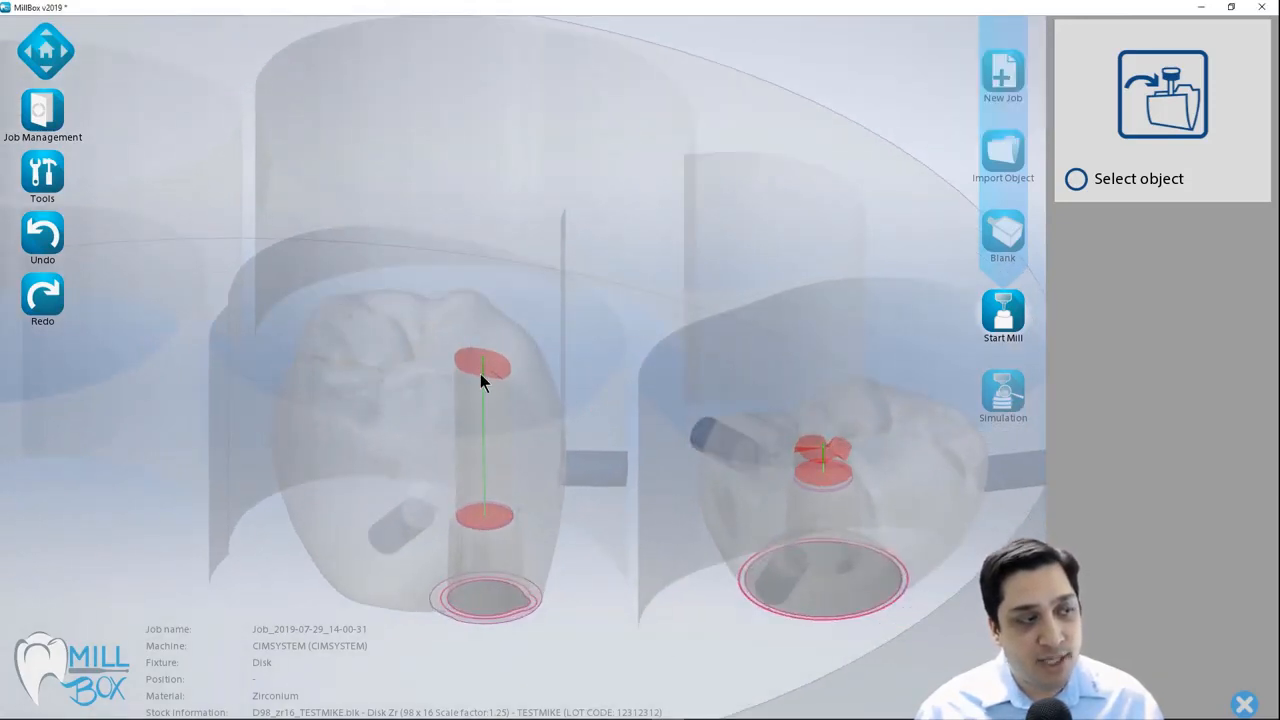
# Return the crowns to solid shading, show and hide the hole caps, and inspect the larger crown's screw channel opening.
pyautogui.rightClick(636, 238)
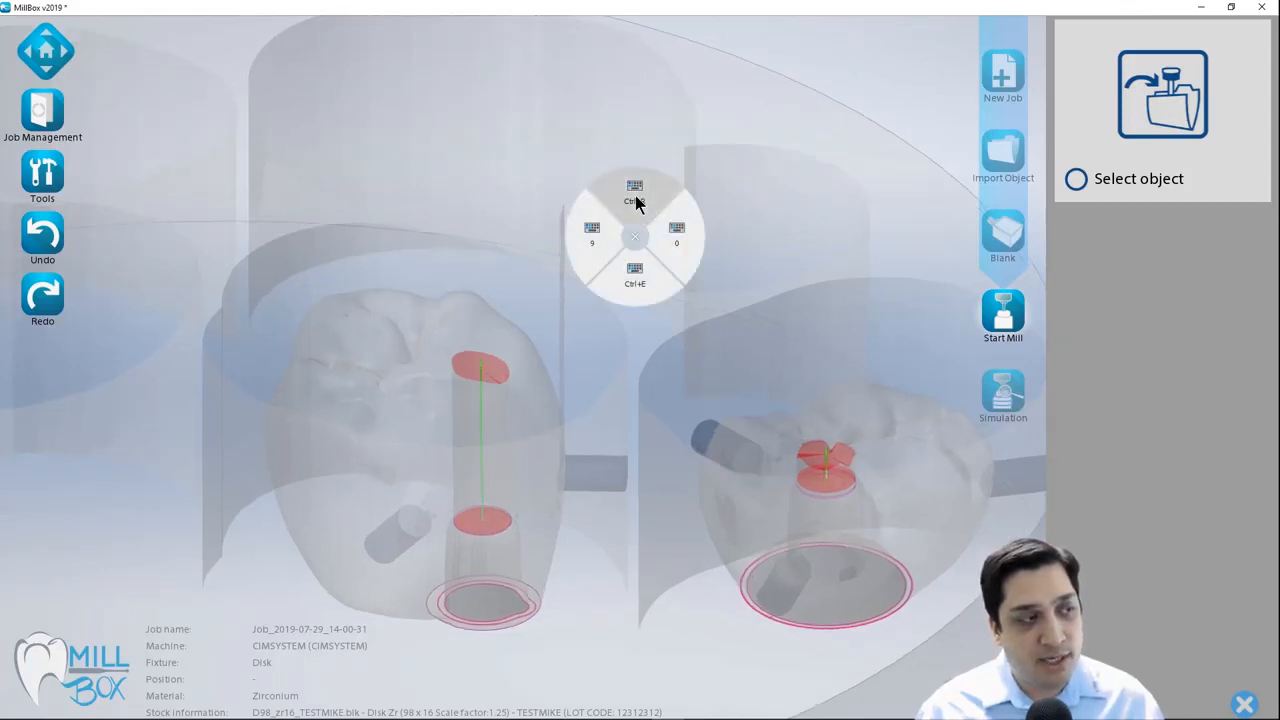
pyautogui.click(635, 195)
pyautogui.click(643, 250)
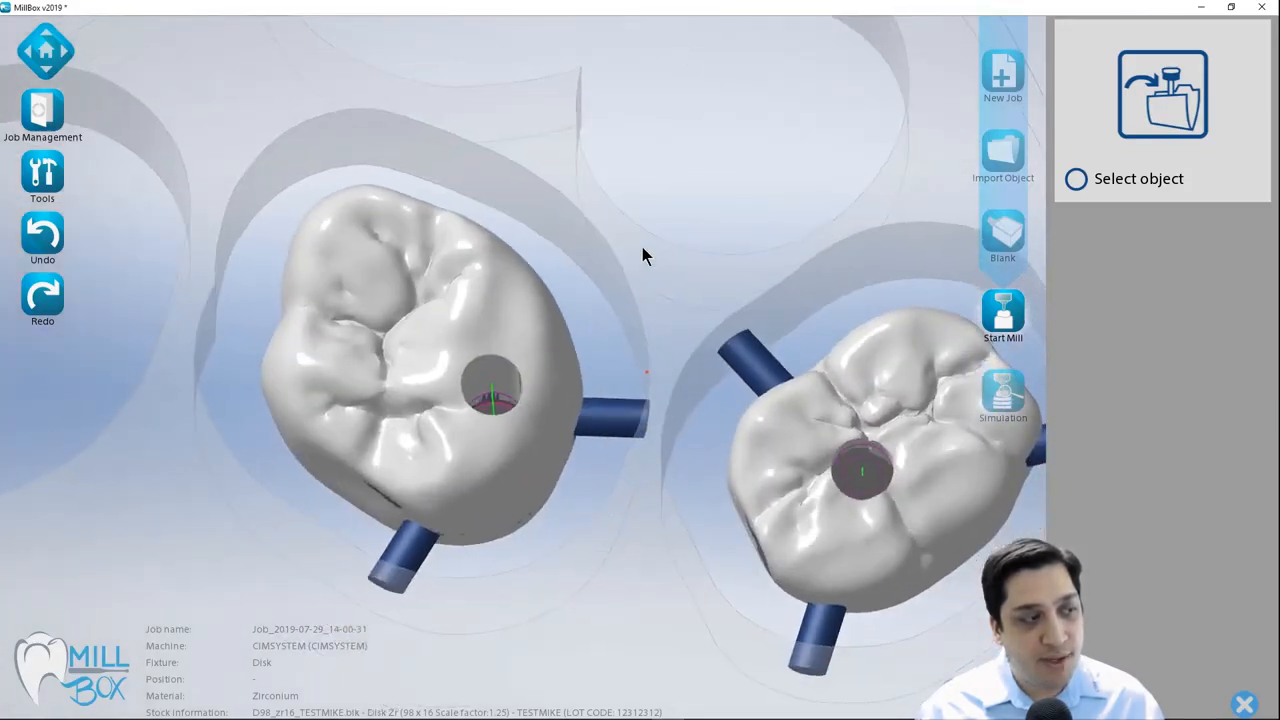
pyautogui.click(42, 172)
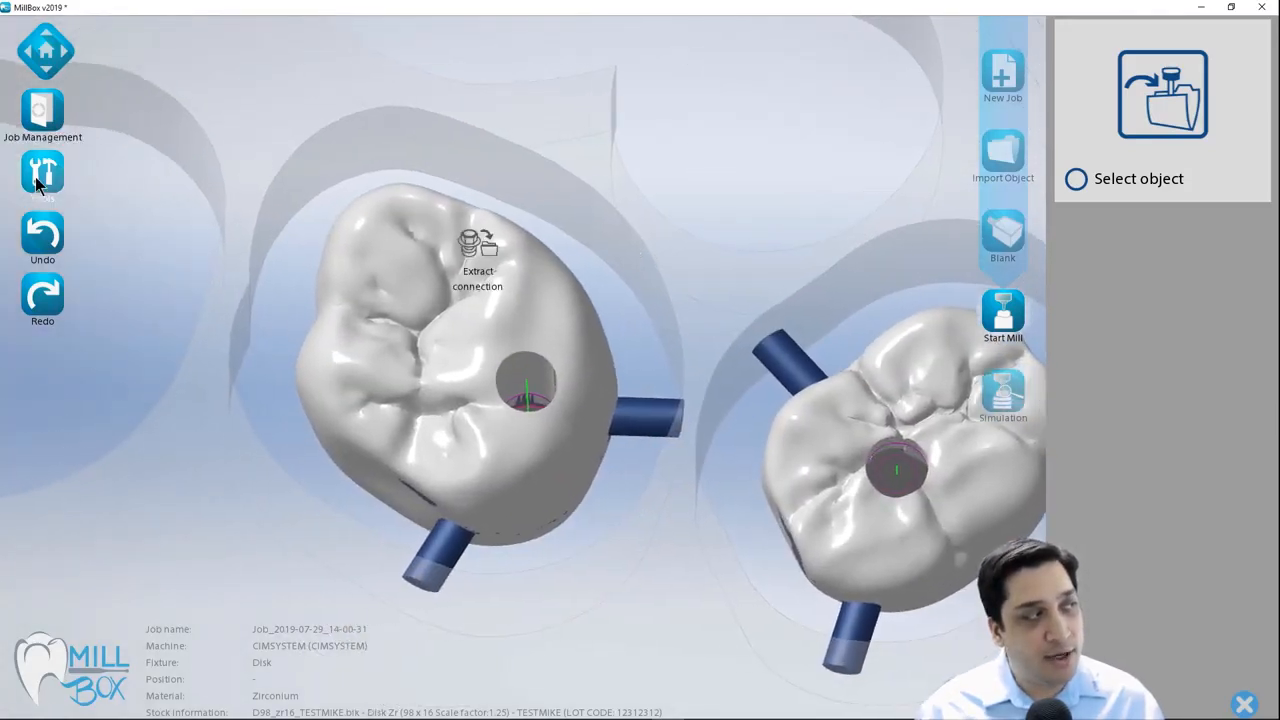
pyautogui.click(162, 174)
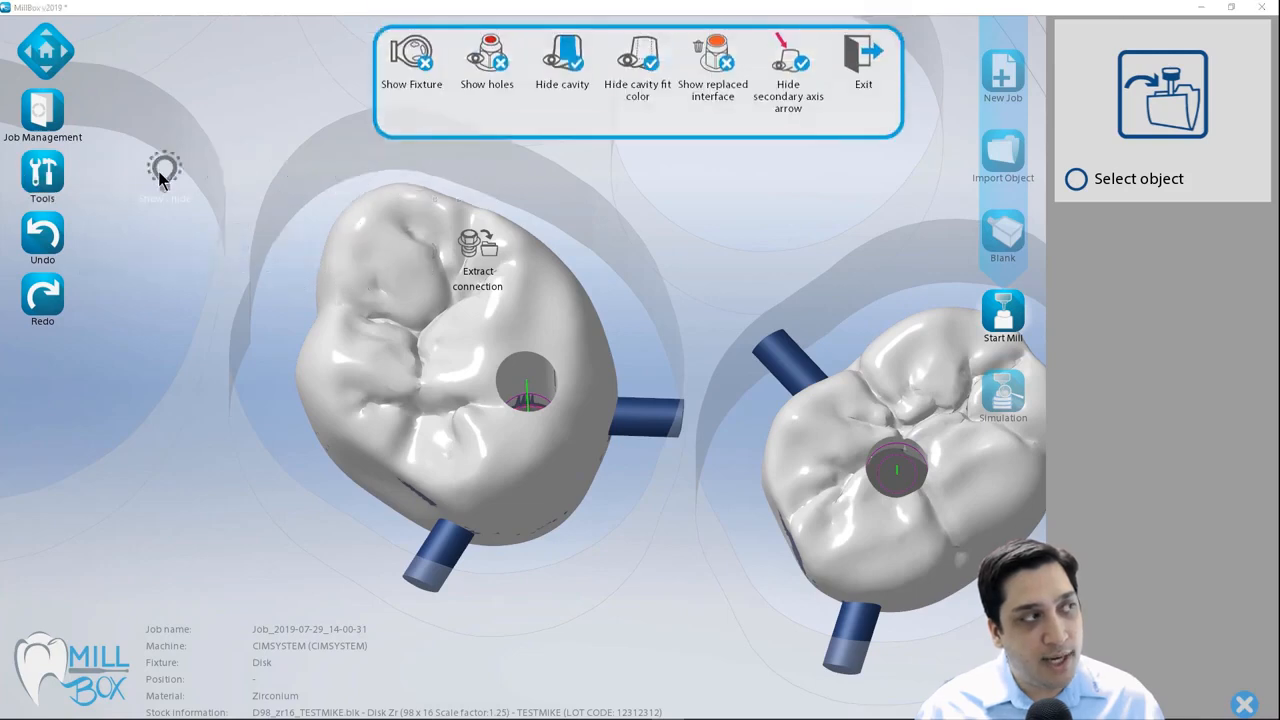
pyautogui.click(491, 57)
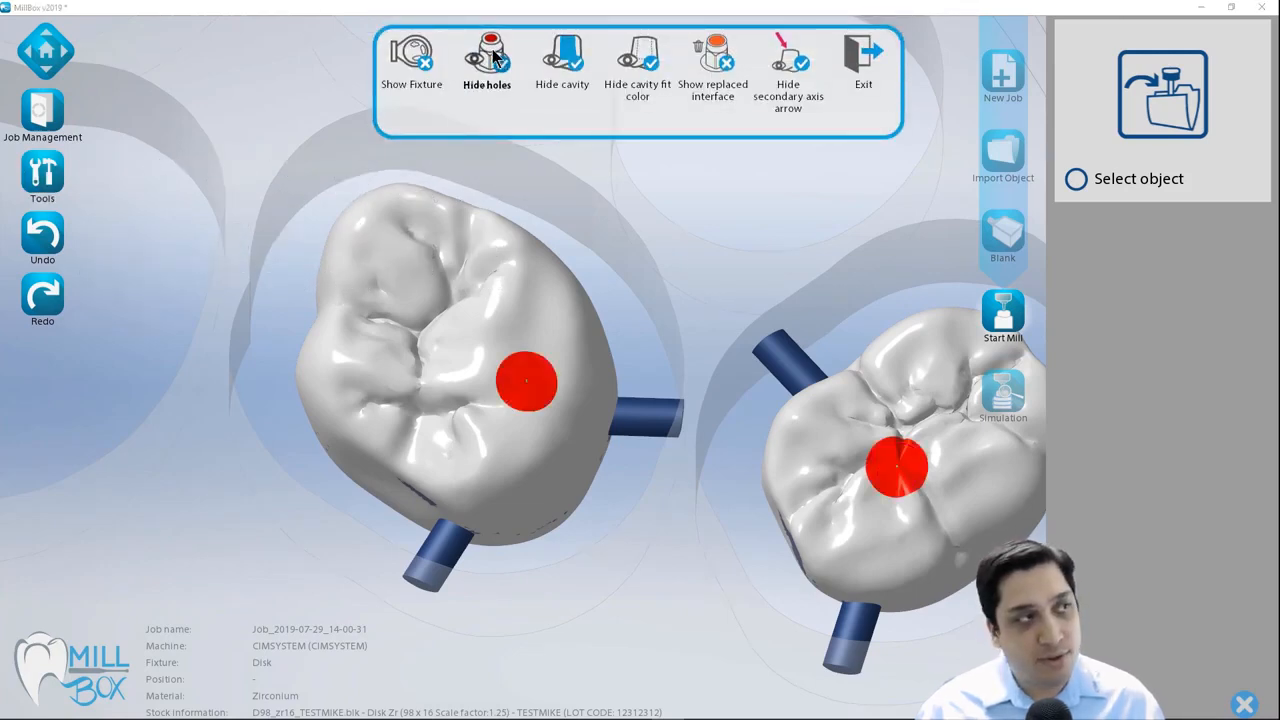
pyautogui.click(856, 70)
pyautogui.scroll(5, 467, 380)
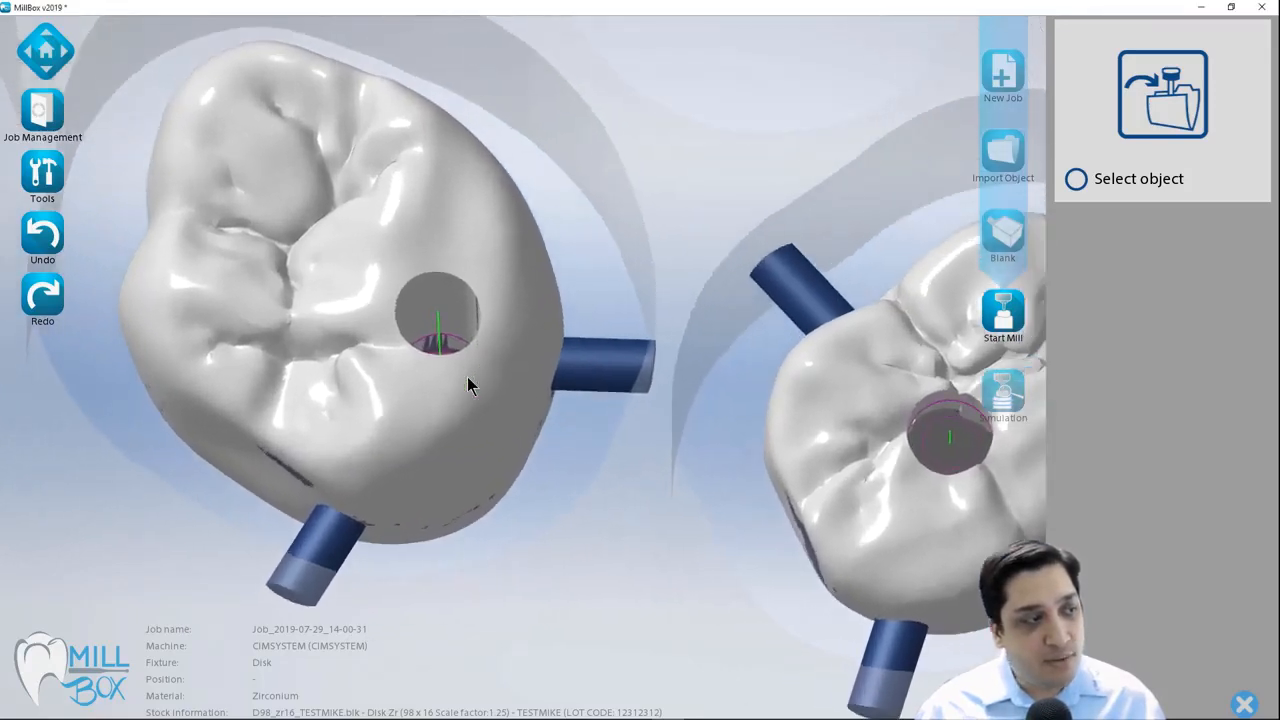
pyautogui.scroll(4, 475, 372)
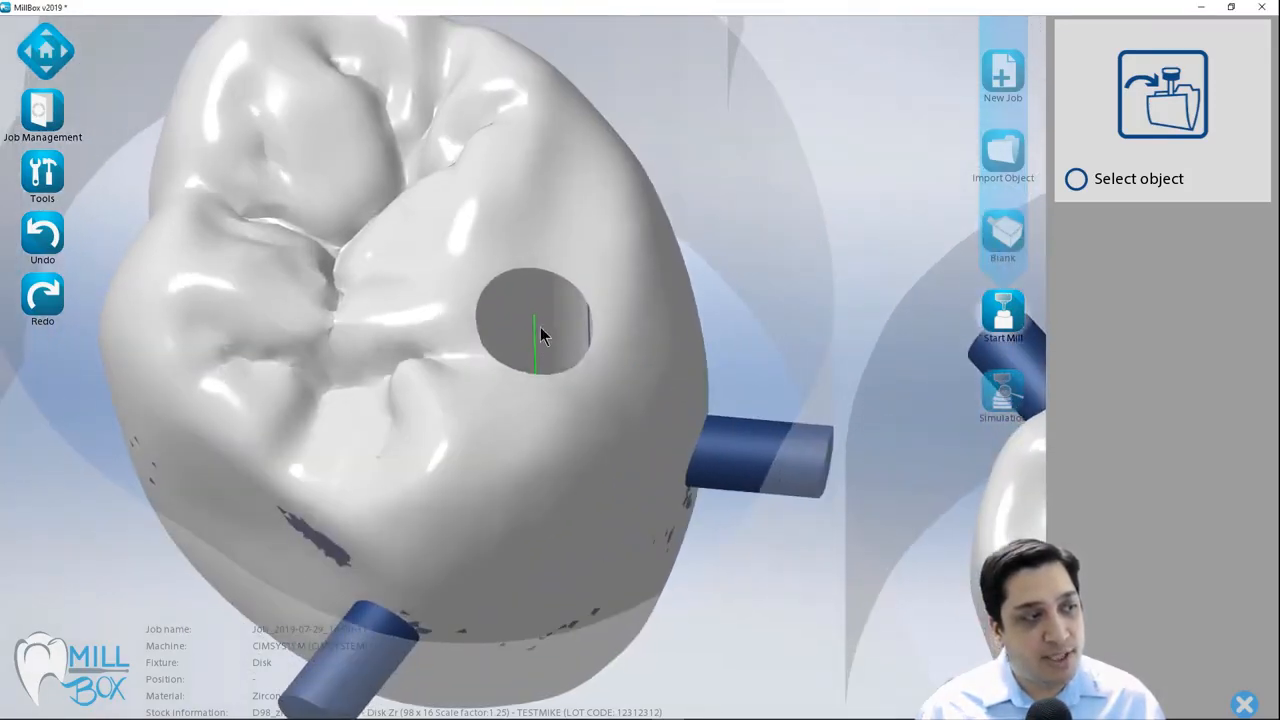
# Delete the larger crown's screw channel cylinder using Delete curves and cylinder caps in the Curves and surfaces tools.
pyautogui.click(56, 176)
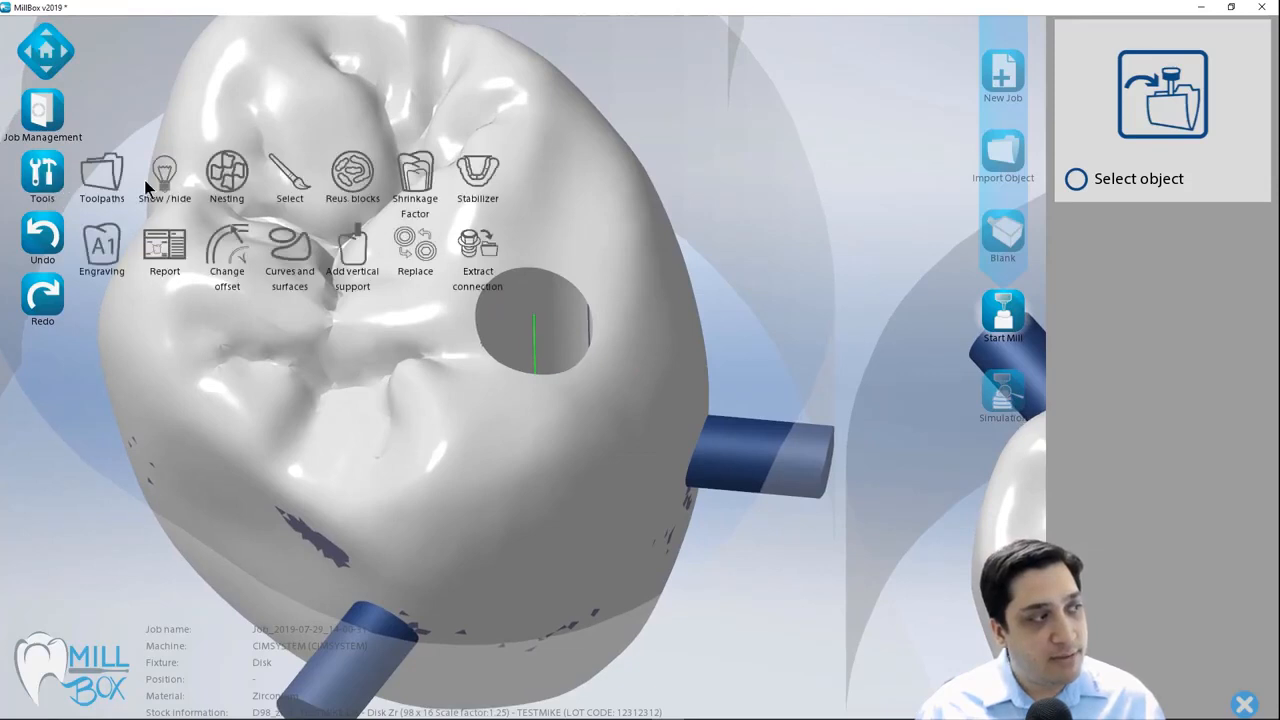
pyautogui.click(306, 266)
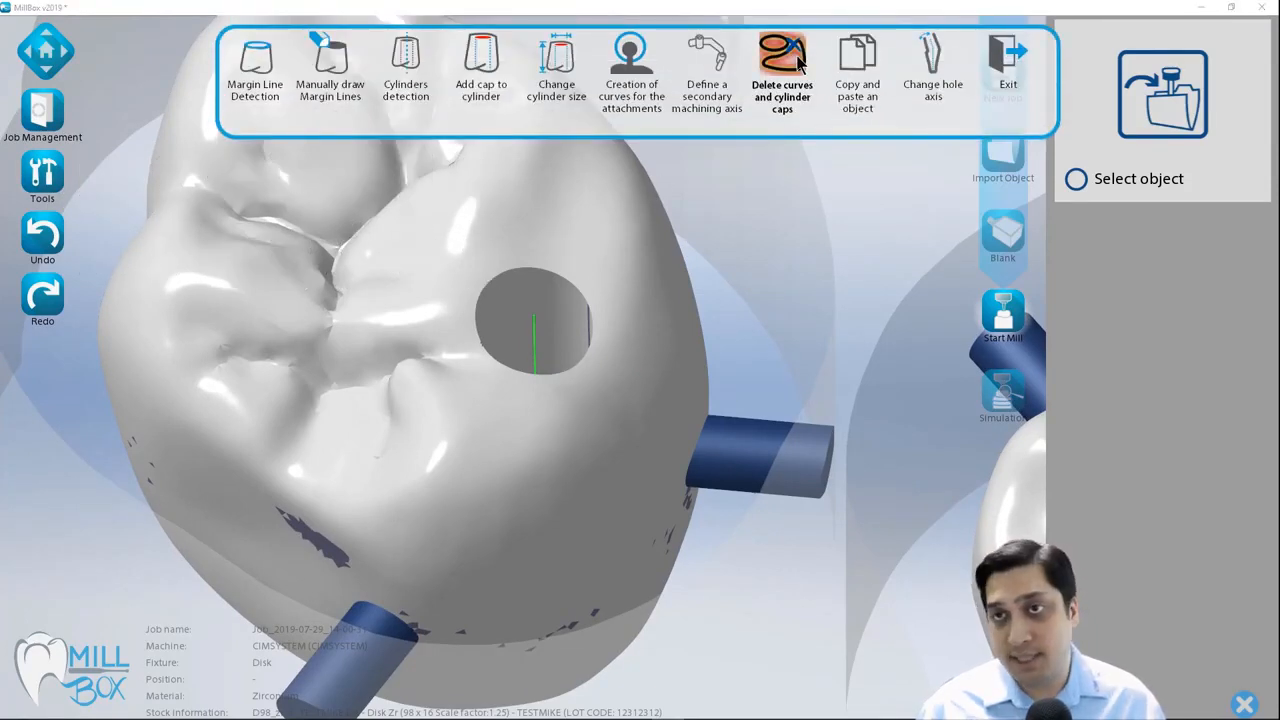
pyautogui.click(797, 60)
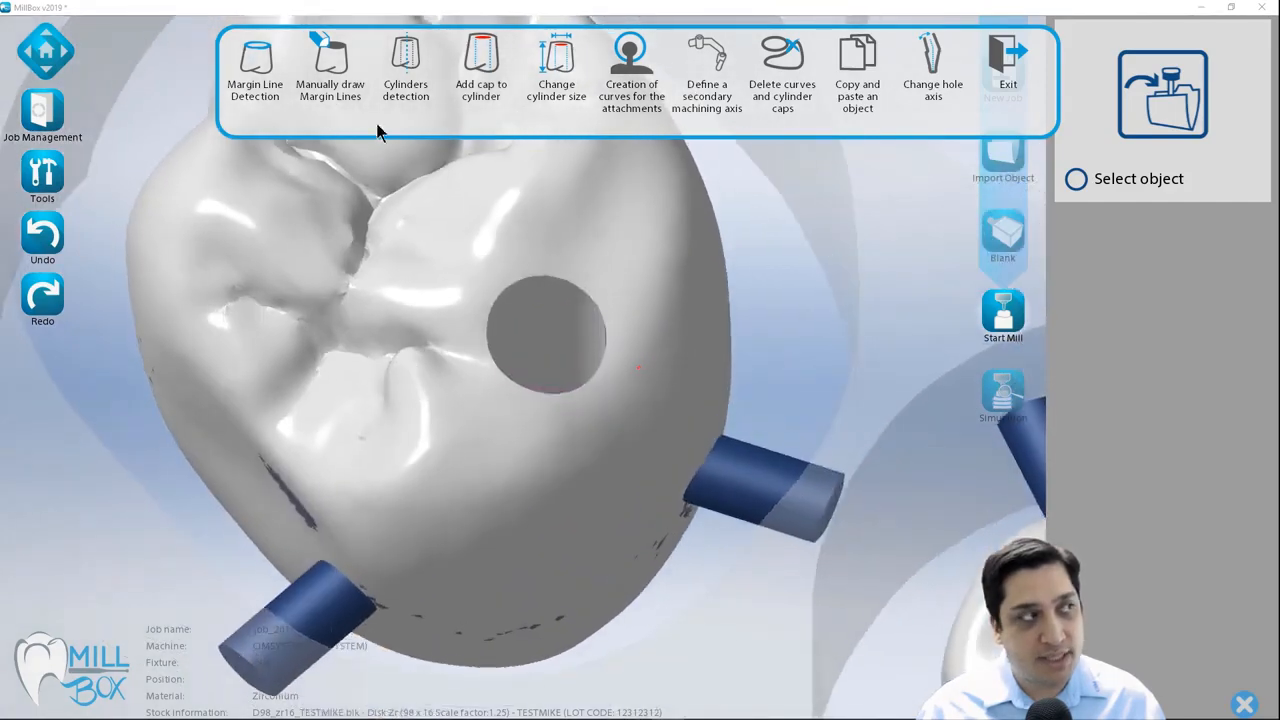
# Detect the larger crown's screw channel cylinder again and check its axis from the side with the crowns transparent.
pyautogui.click(397, 60)
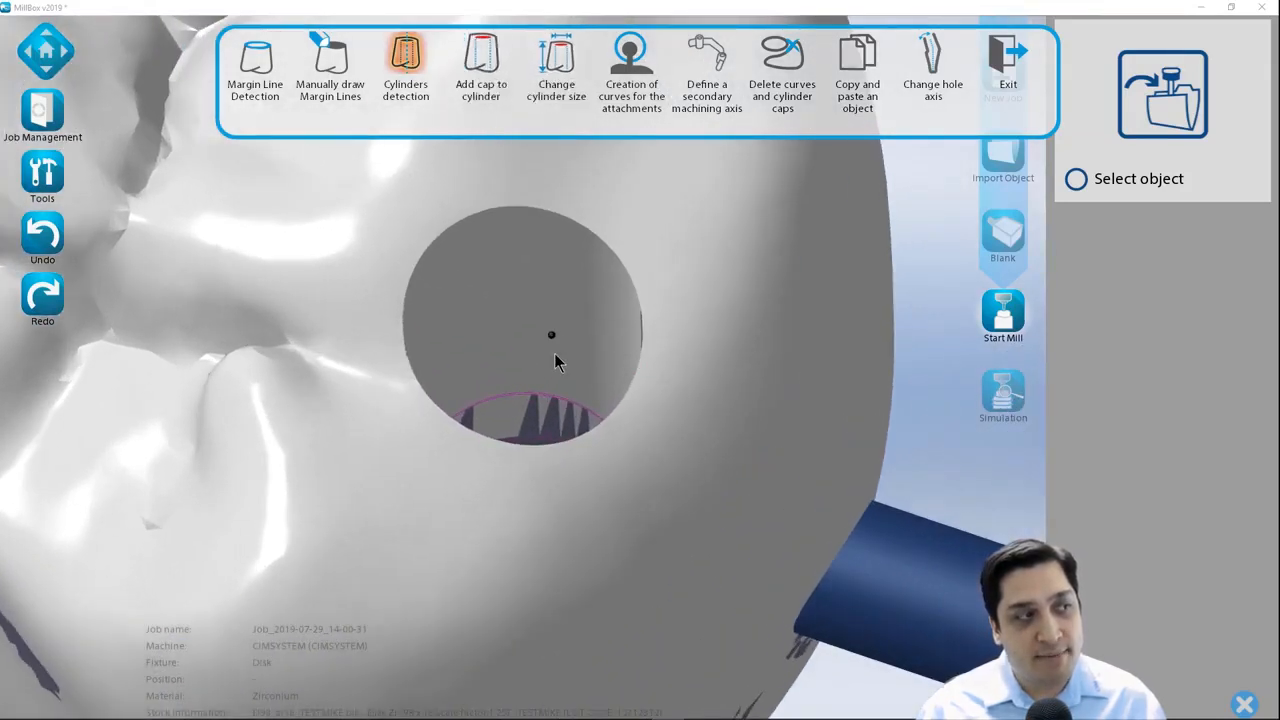
pyautogui.click(484, 360)
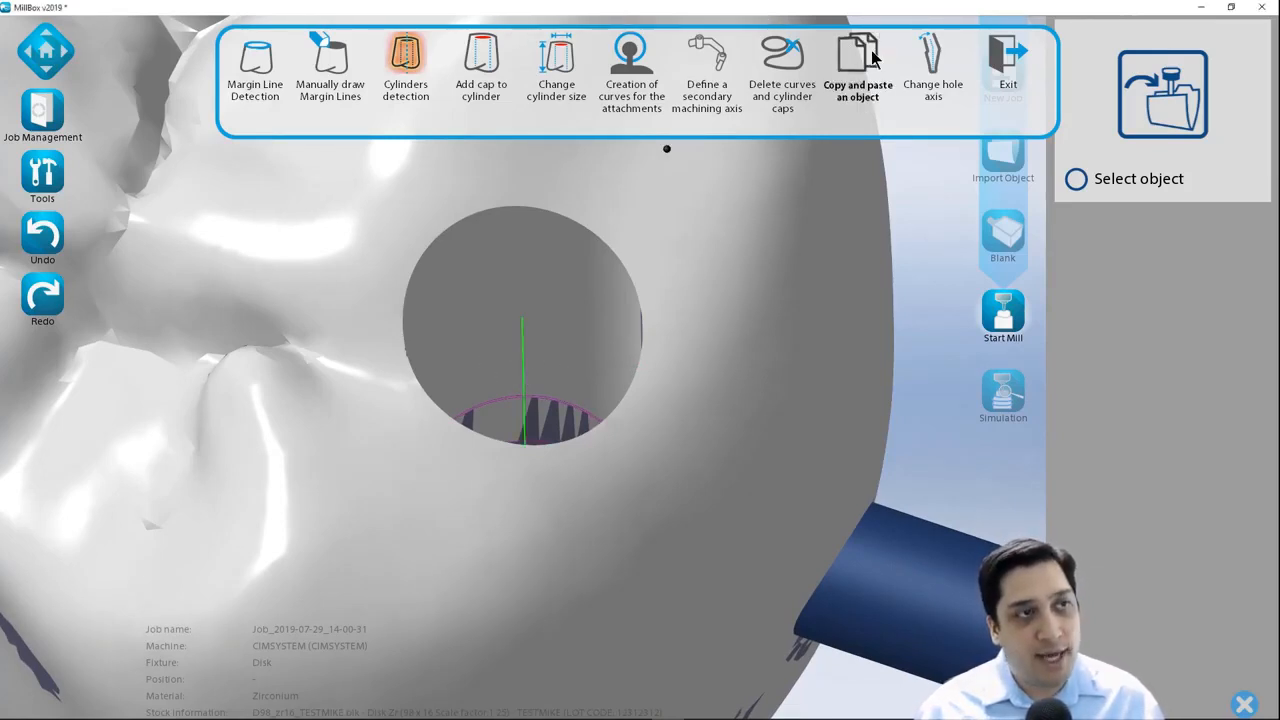
pyautogui.click(1018, 70)
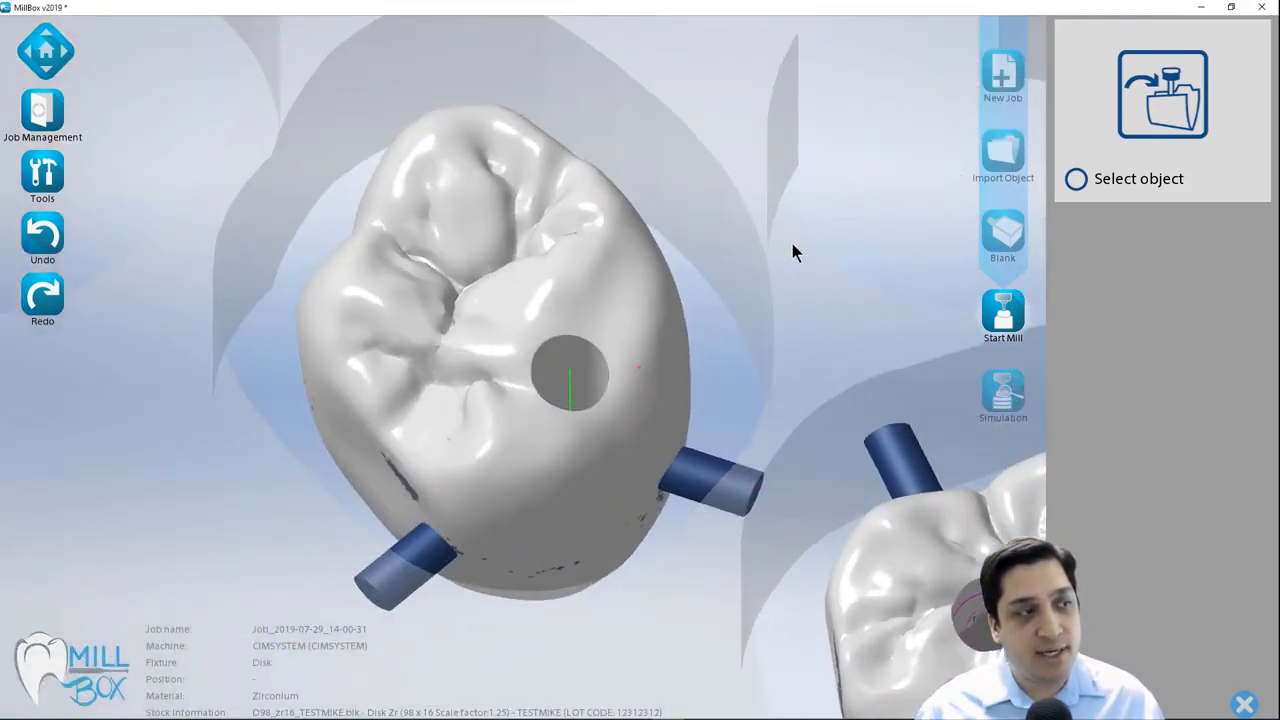
pyautogui.rightClick(756, 253)
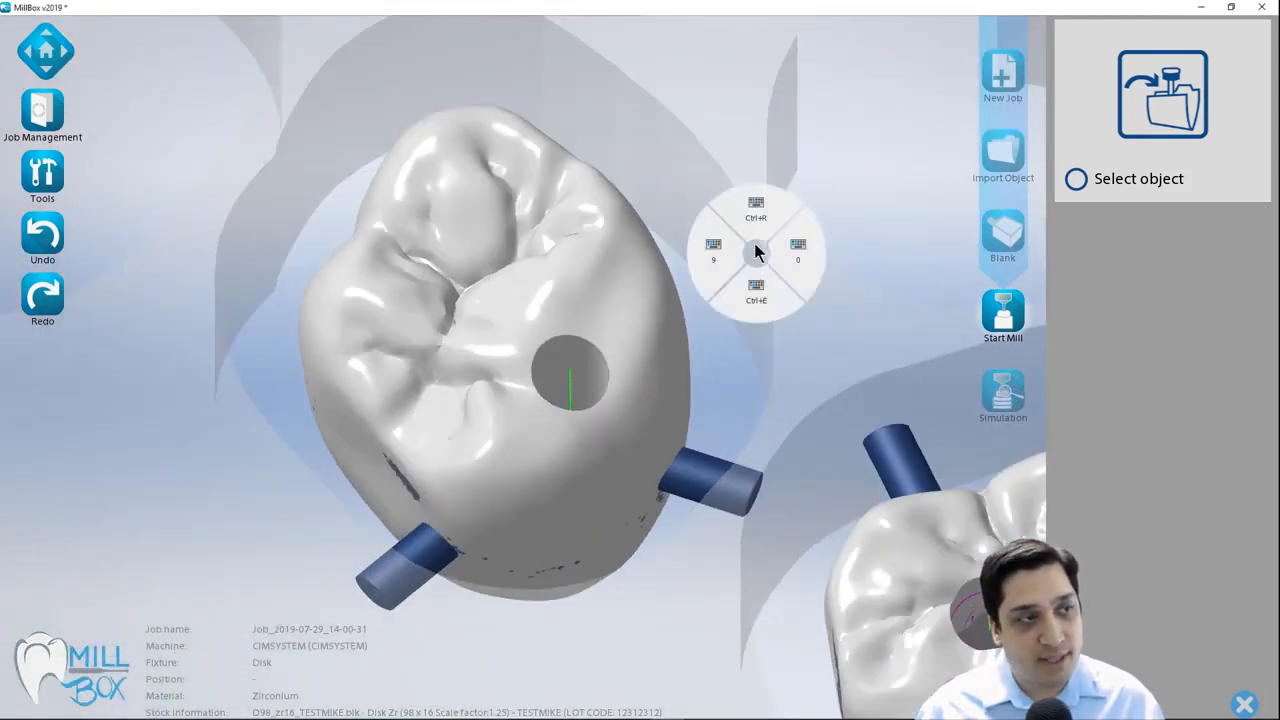
pyautogui.click(722, 262)
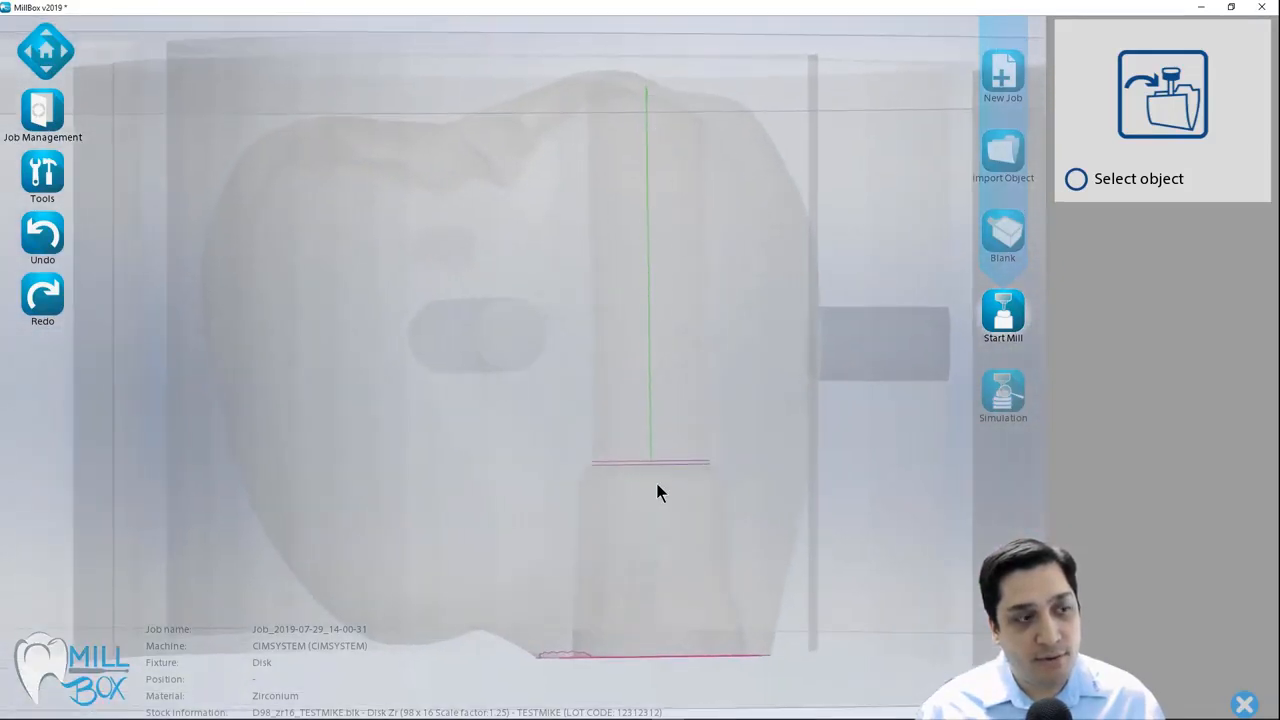
# Inspect the transparent crowns' screw channel cylinders, return the crowns to solid shading and examine their cavity openings from below.
pyautogui.moveTo(656, 483); pyautogui.dragTo(616, 425, button='middle')
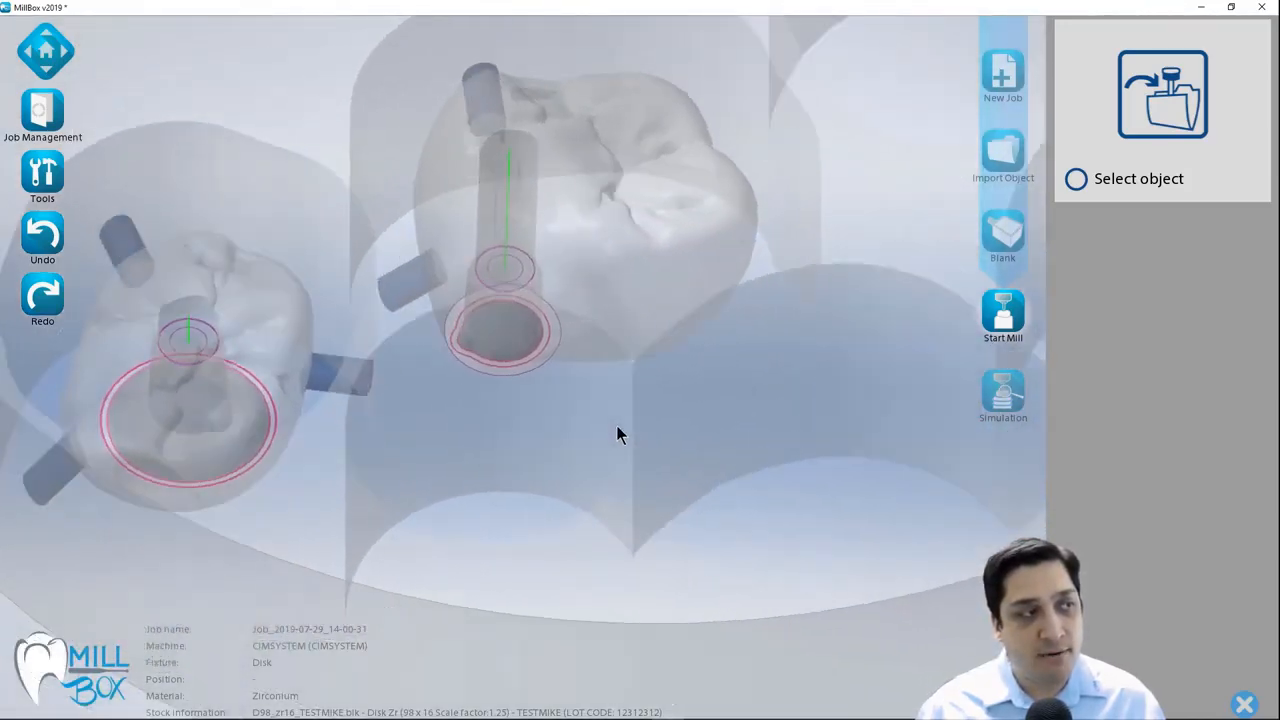
pyautogui.rightClick(612, 417)
pyautogui.click(661, 411)
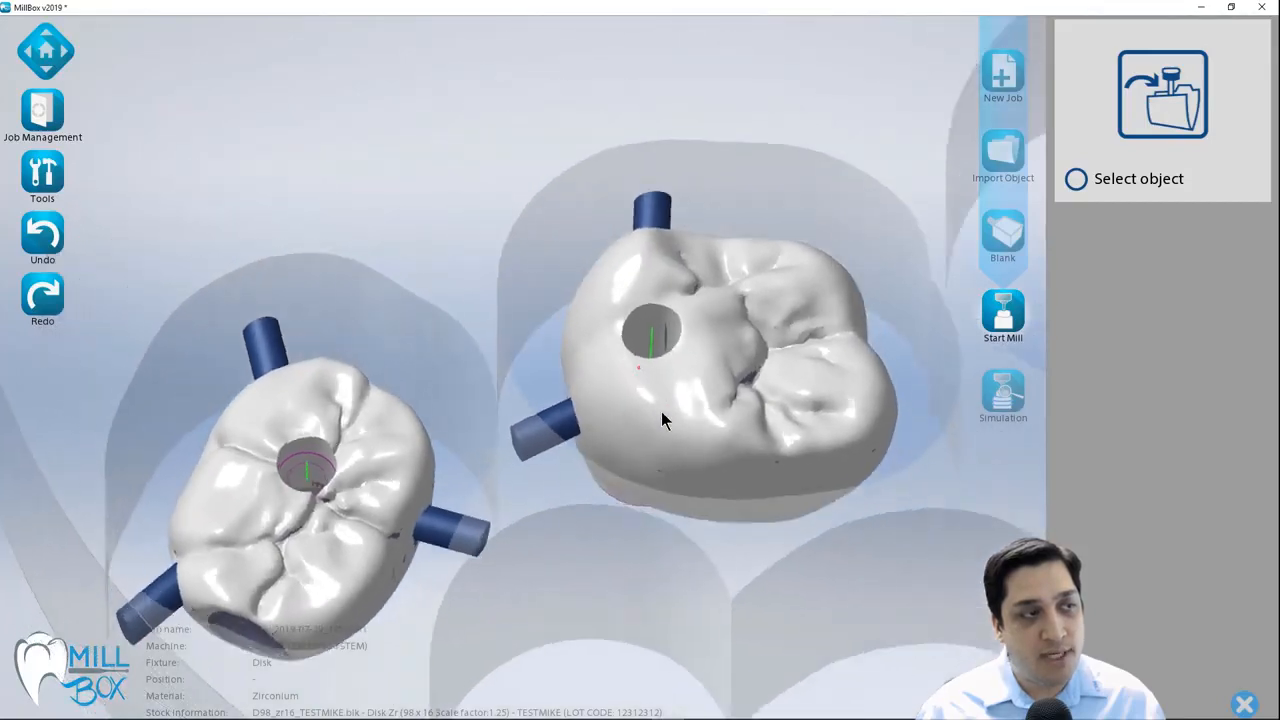
pyautogui.rightClick(661, 411)
pyautogui.click(661, 384)
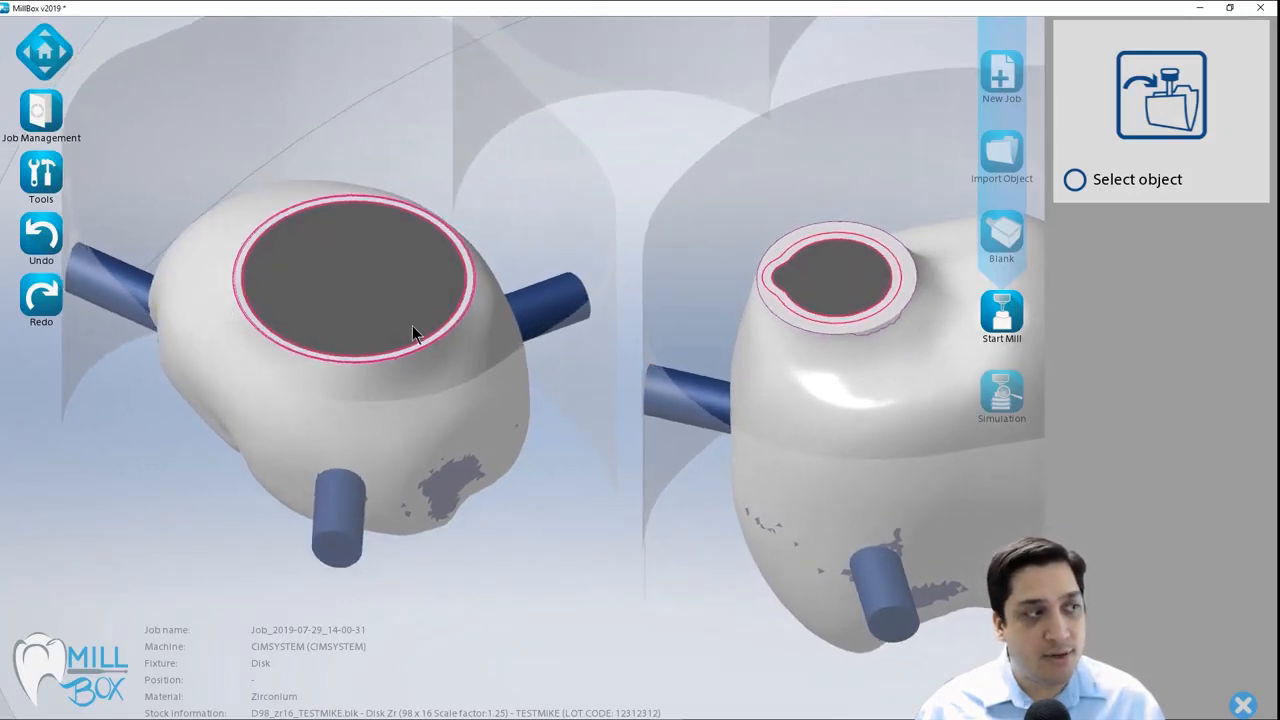
# Hide and show the cavity surfaces of both crowns several times to compare the openings, leaving the cavities shown.
pyautogui.click(41, 177)
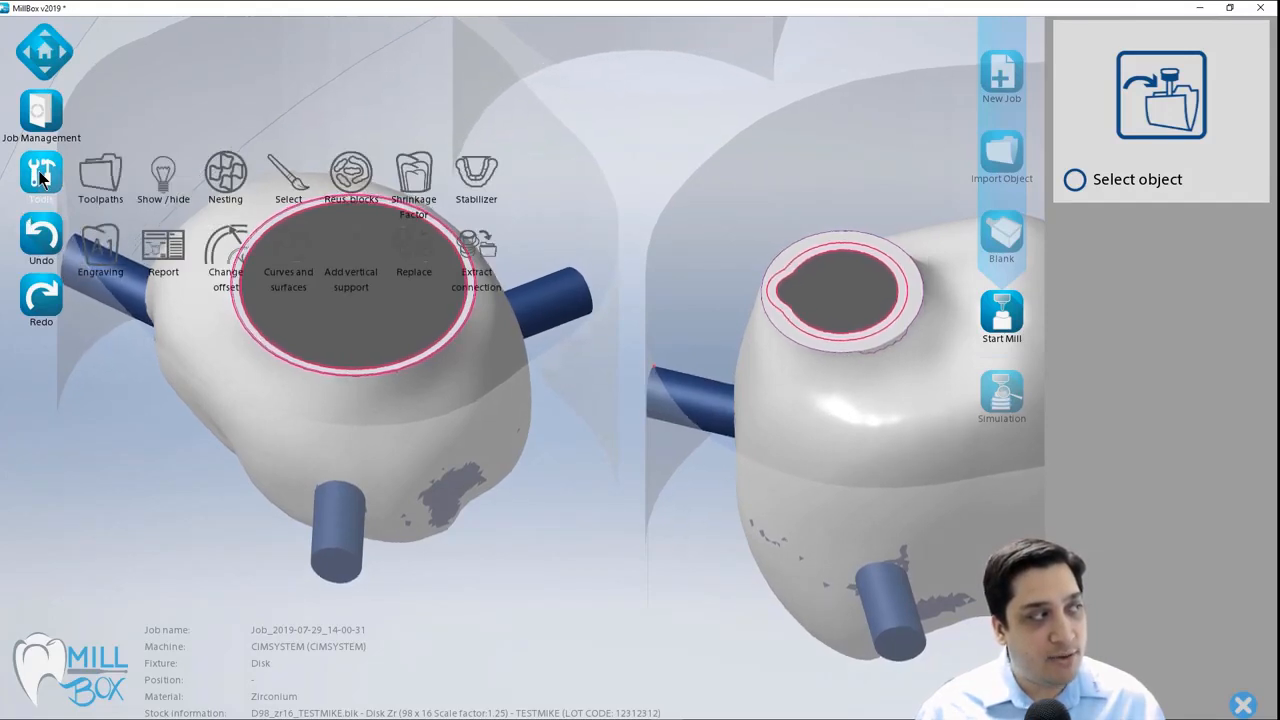
pyautogui.click(158, 168)
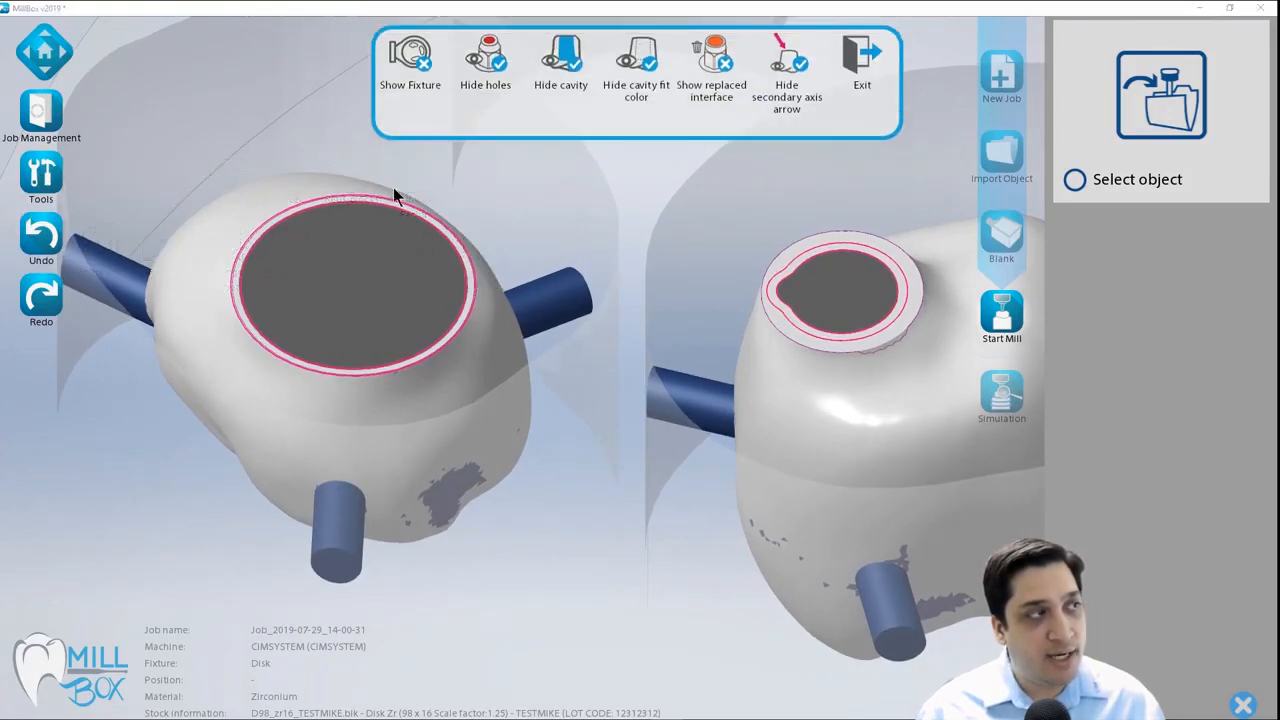
pyautogui.click(571, 50)
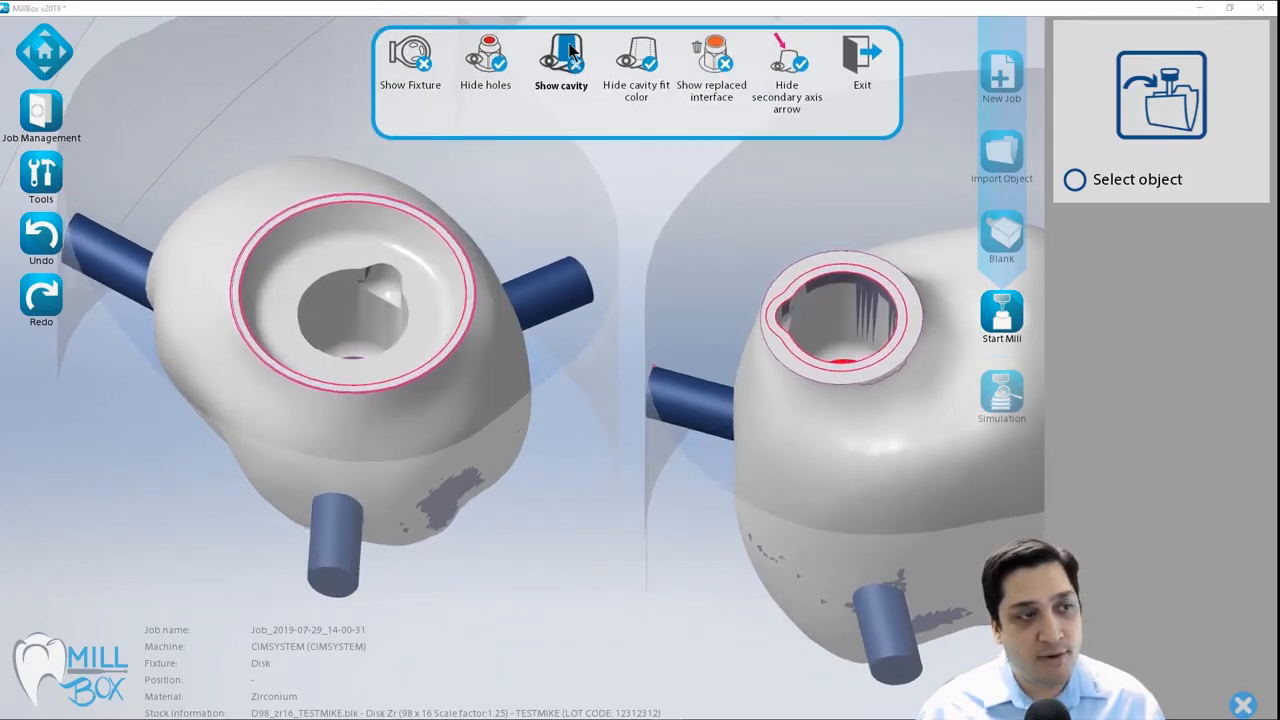
pyautogui.click(571, 50)
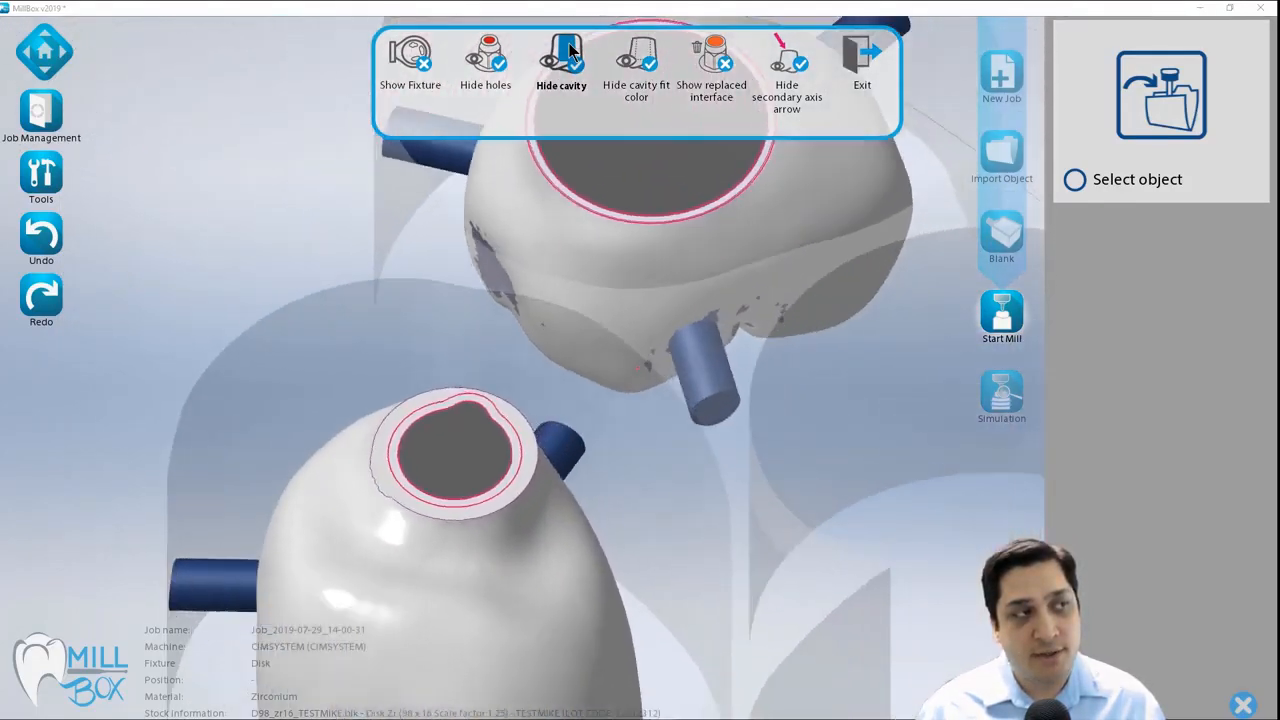
pyautogui.click(571, 50)
pyautogui.click(571, 50)
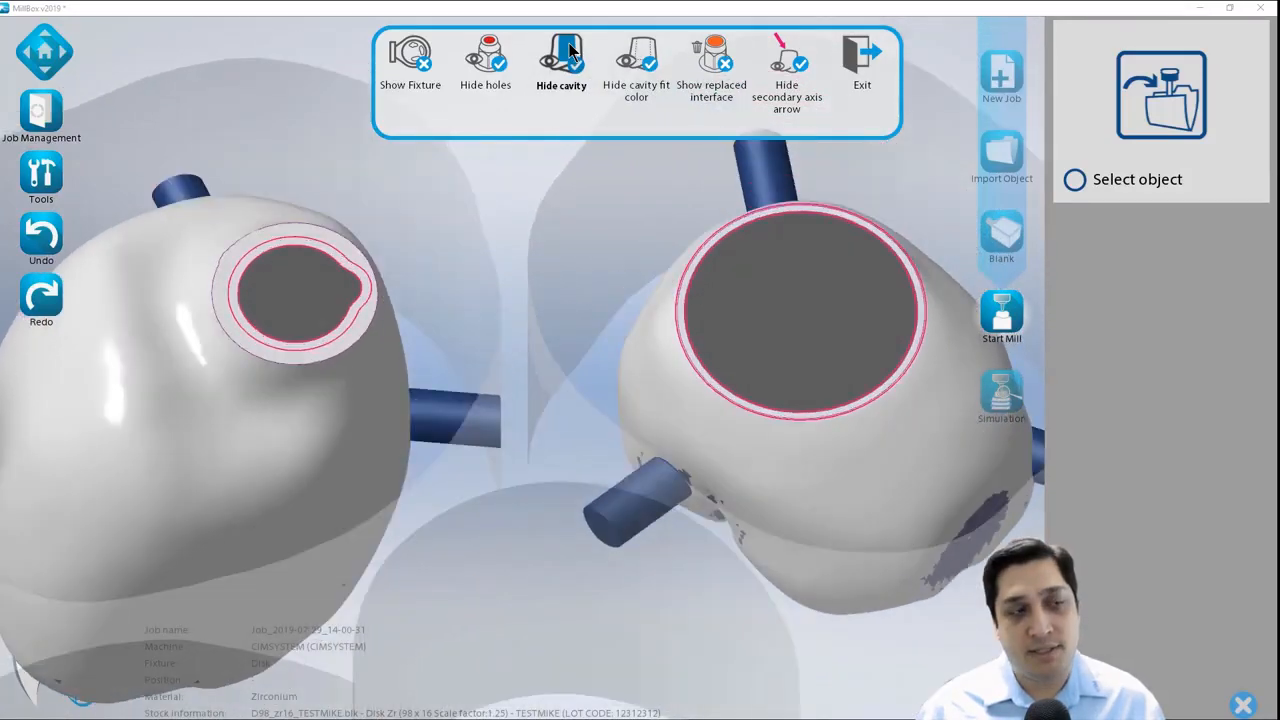
pyautogui.click(571, 50)
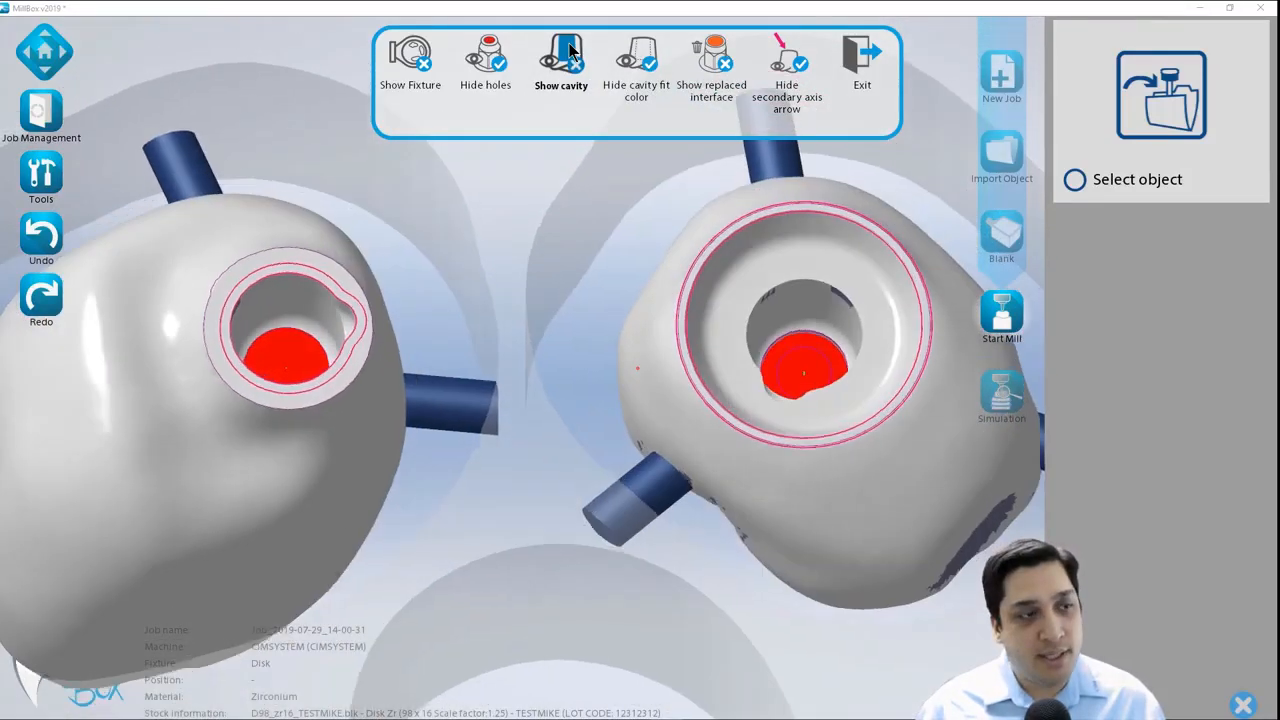
pyautogui.click(571, 50)
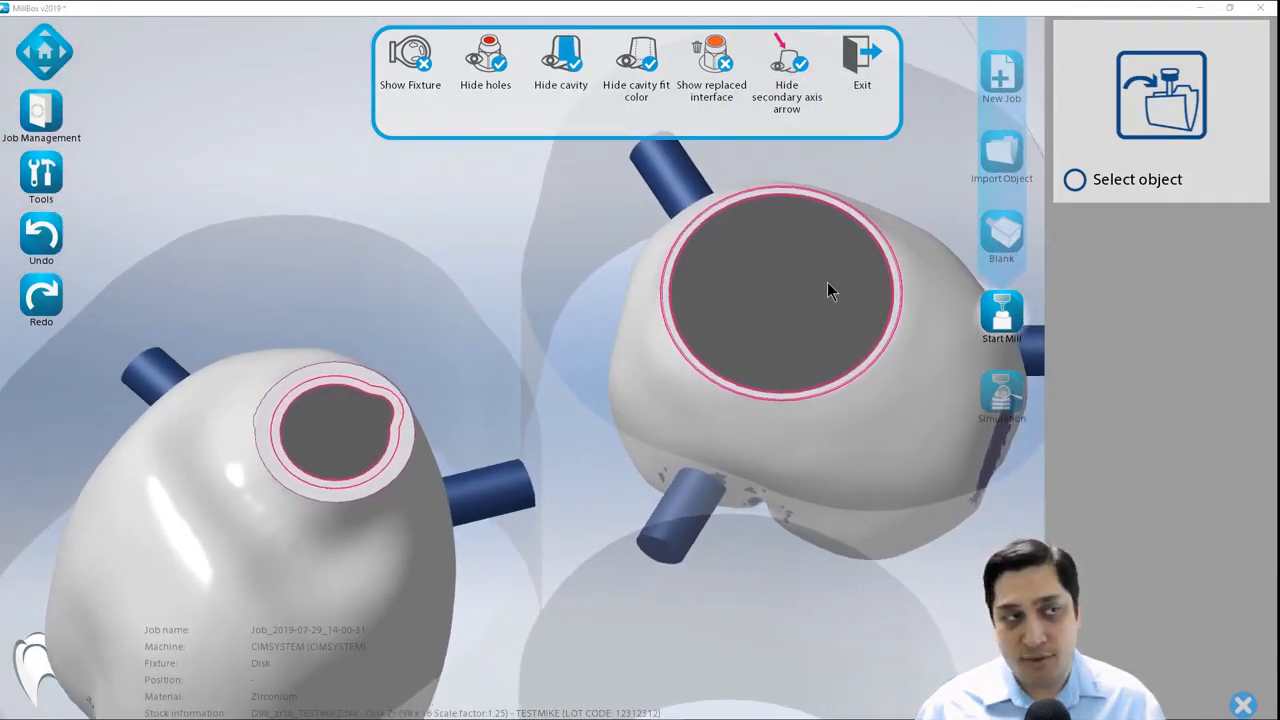
pyautogui.click(554, 58)
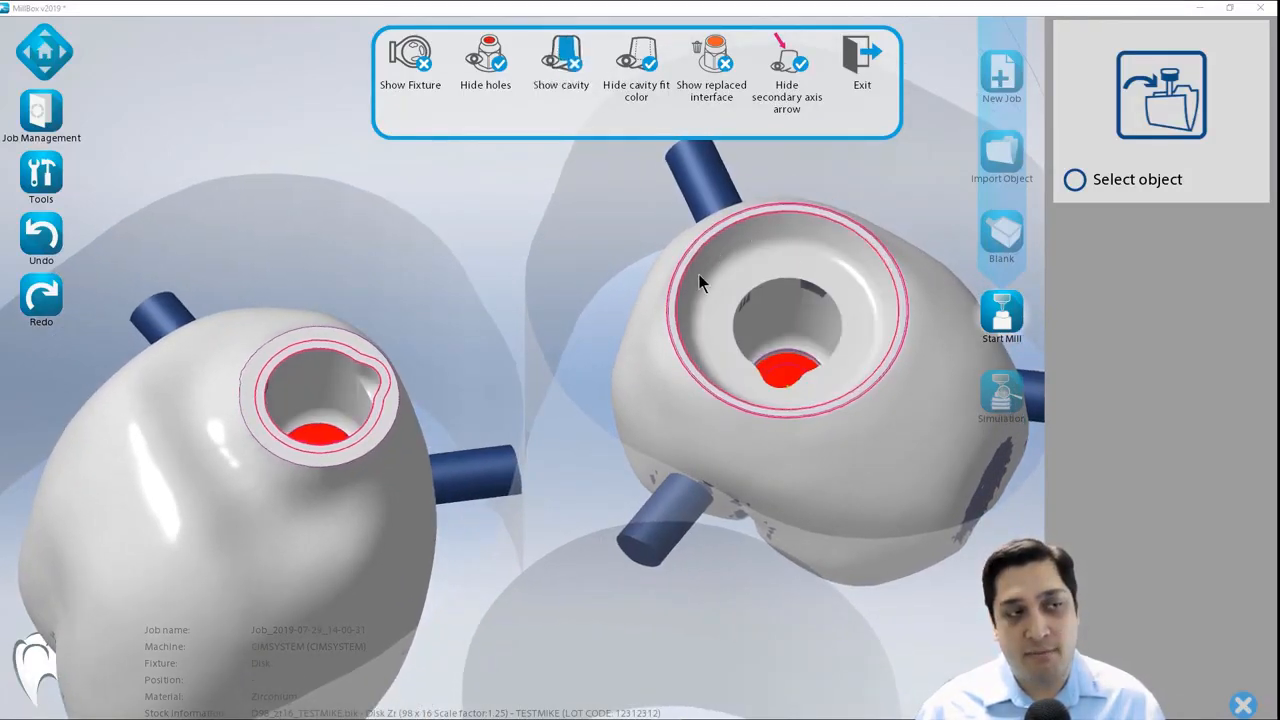
pyautogui.click(561, 58)
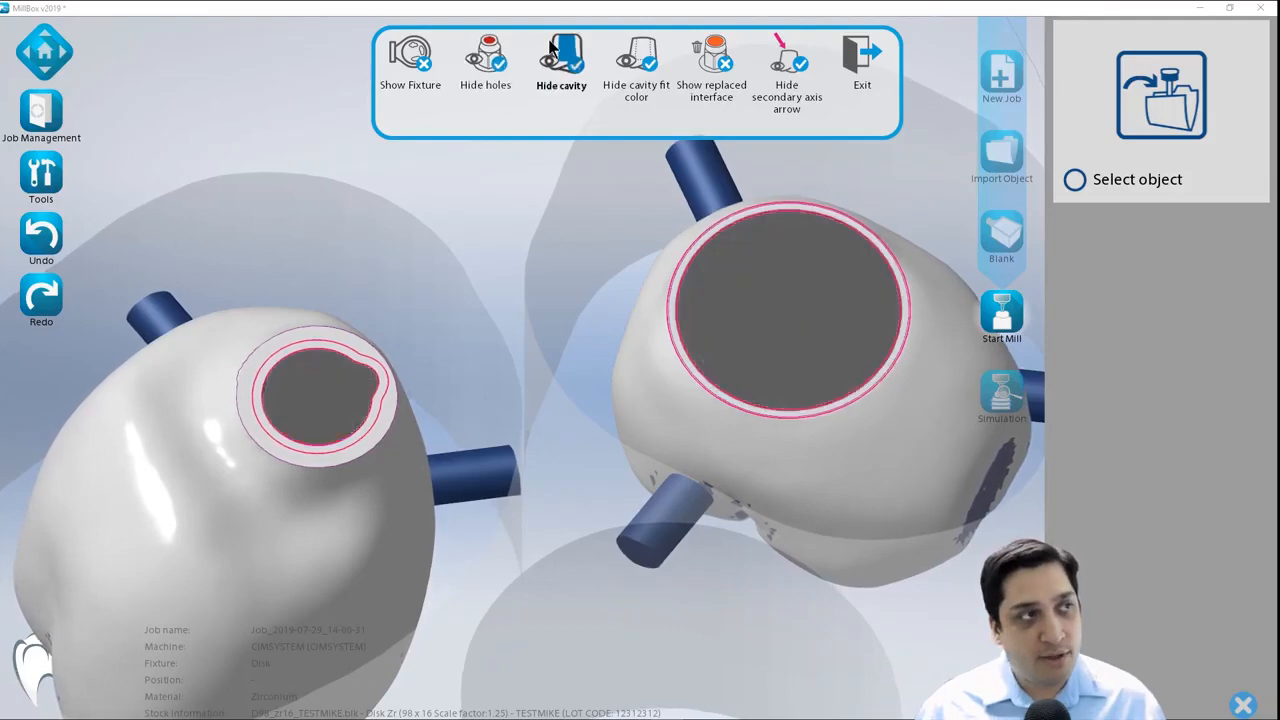
# Delete the larger crown's margin line with Delete curves and cylinder caps, and exit the Curves and surfaces tools.
pyautogui.scroll(5, 392, 372)
pyautogui.moveTo(342, 350); pyautogui.dragTo(592, 330, button='middle')
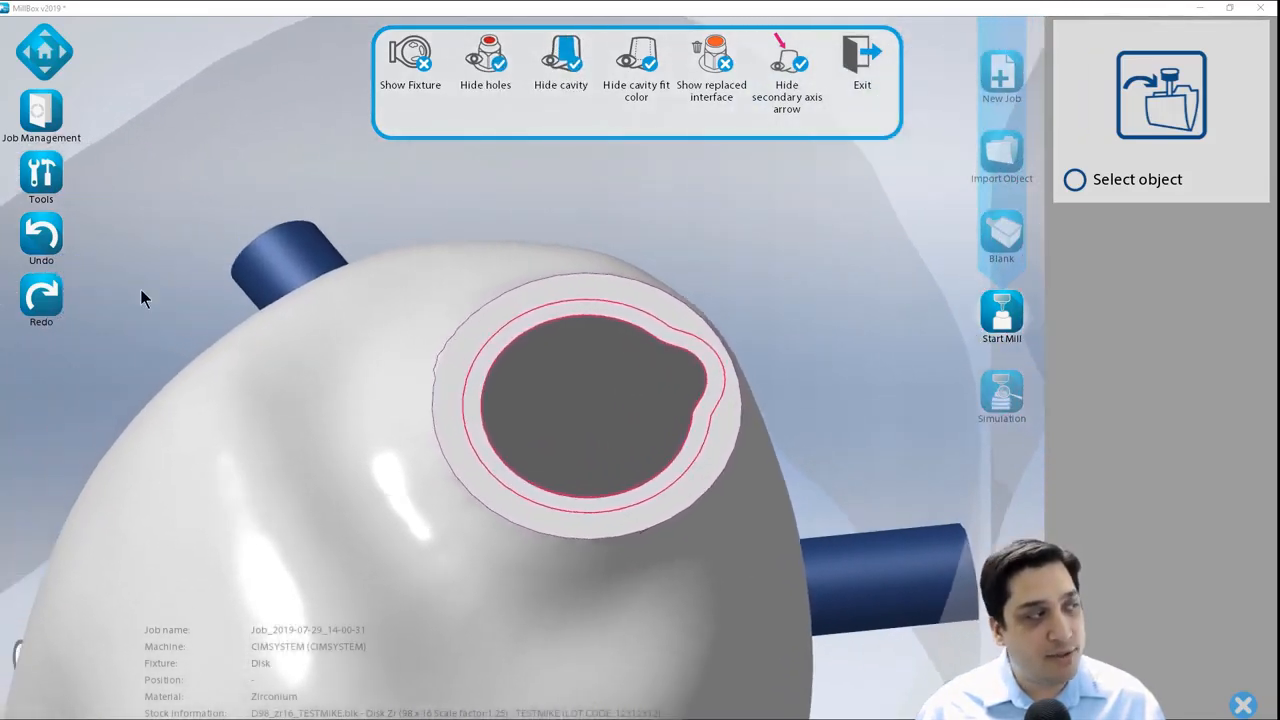
pyautogui.click(54, 170)
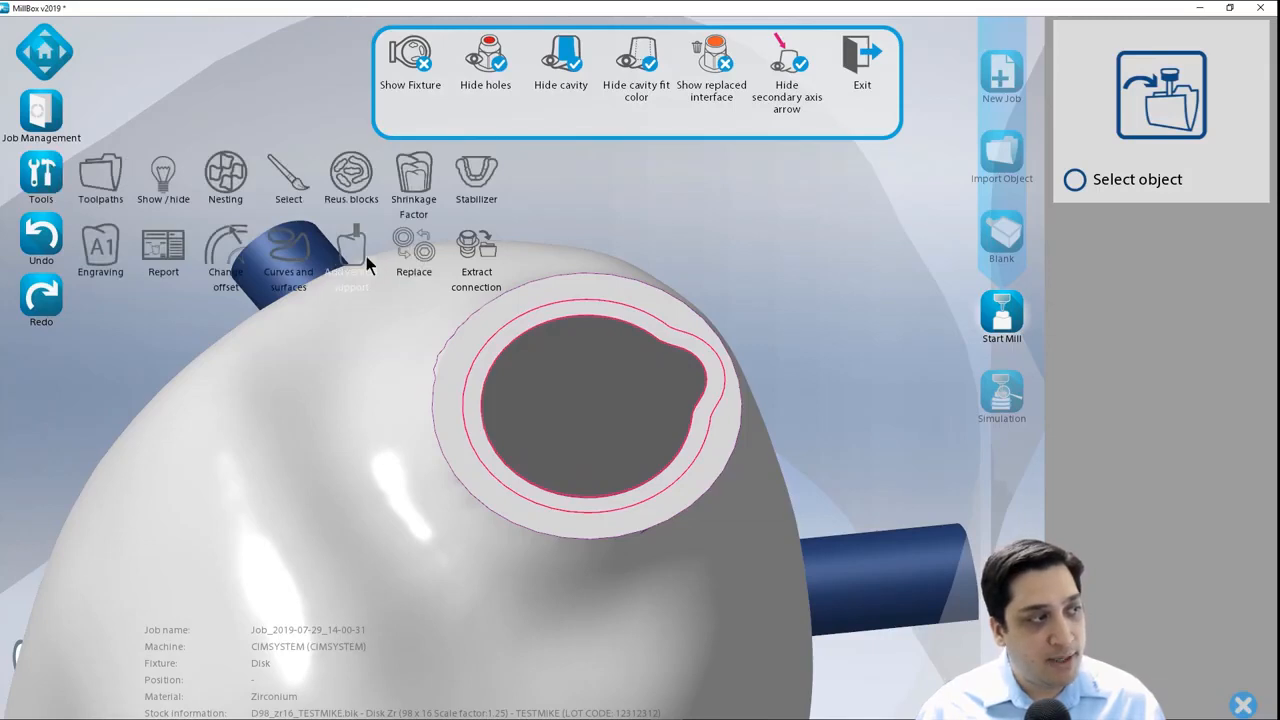
pyautogui.click(284, 246)
pyautogui.click(781, 58)
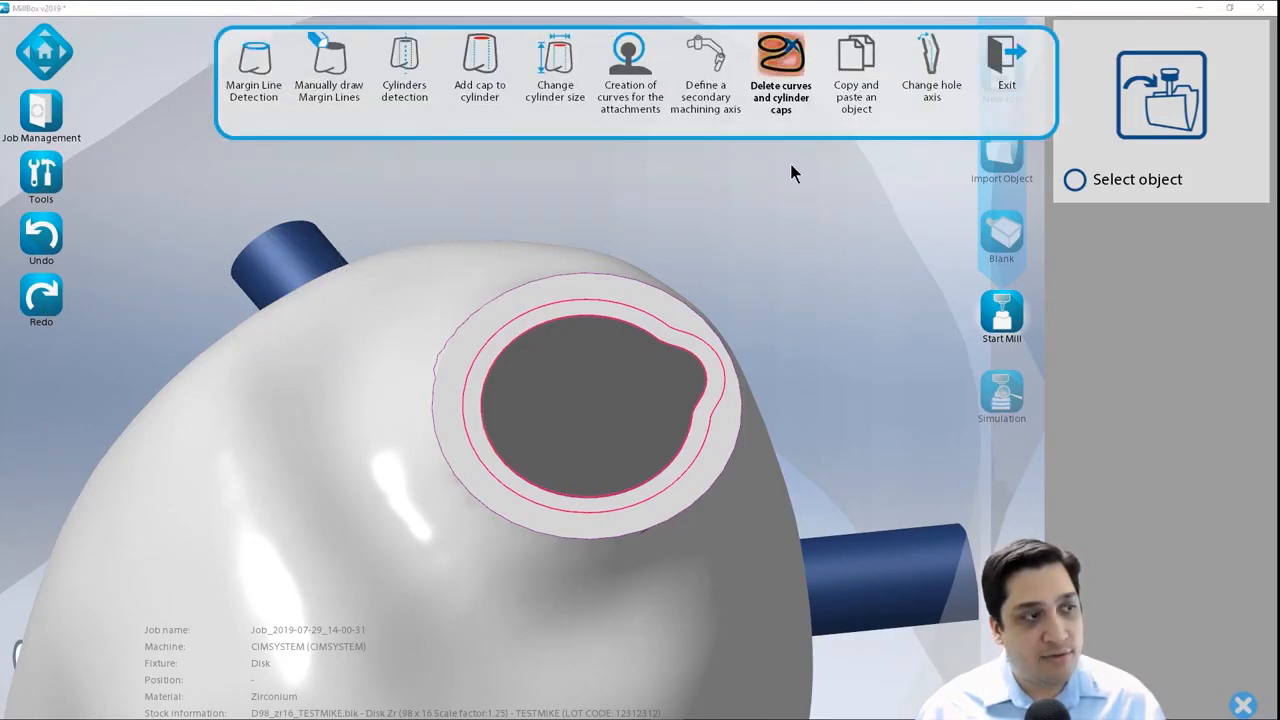
pyautogui.click(652, 340)
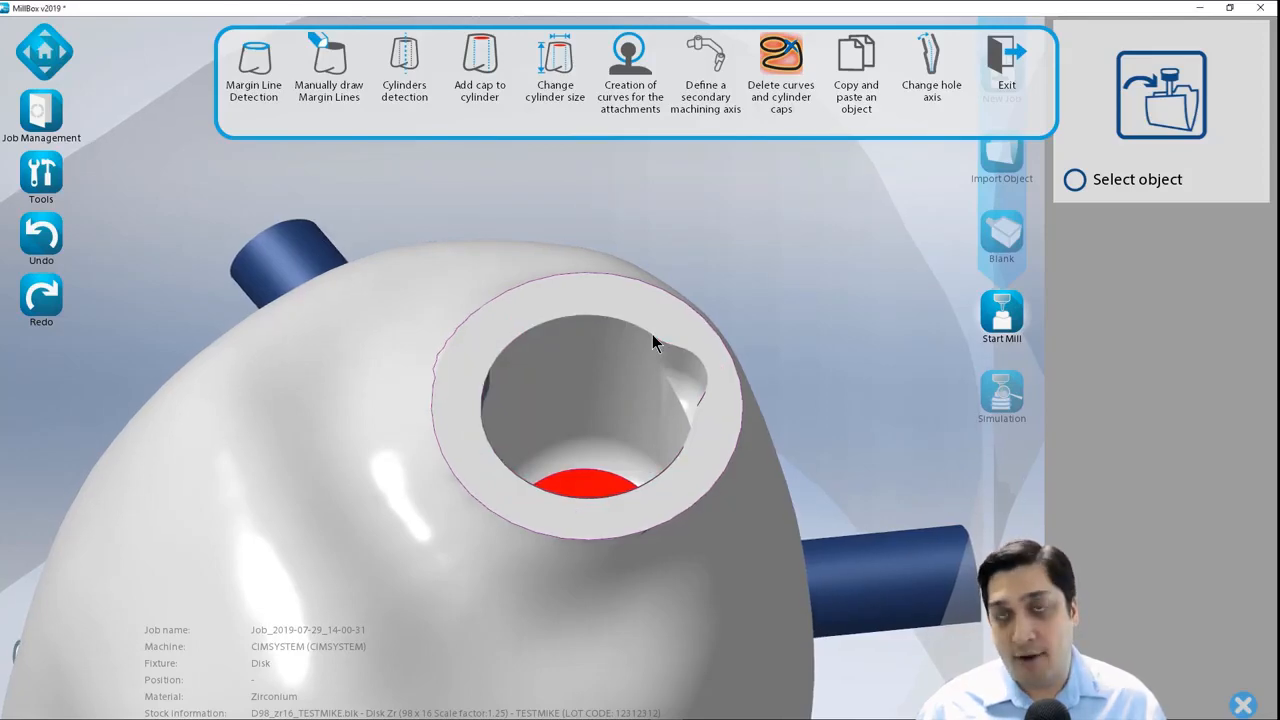
pyautogui.click(993, 62)
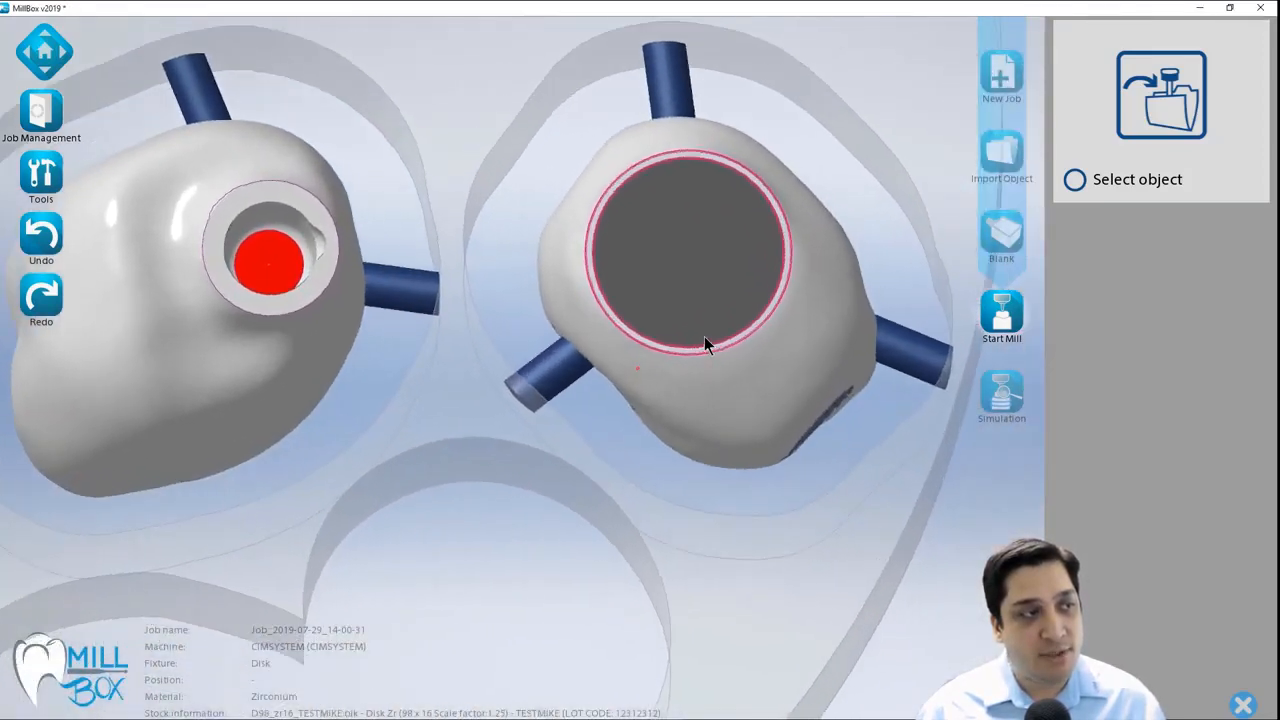
# Run Margin Line Detection on the larger crown's cavity opening with a width of 0.15, check the curve and exit the tools.
pyautogui.scroll(2, 704, 340)
pyautogui.moveTo(704, 340); pyautogui.dragTo(466, 254, button='middle')
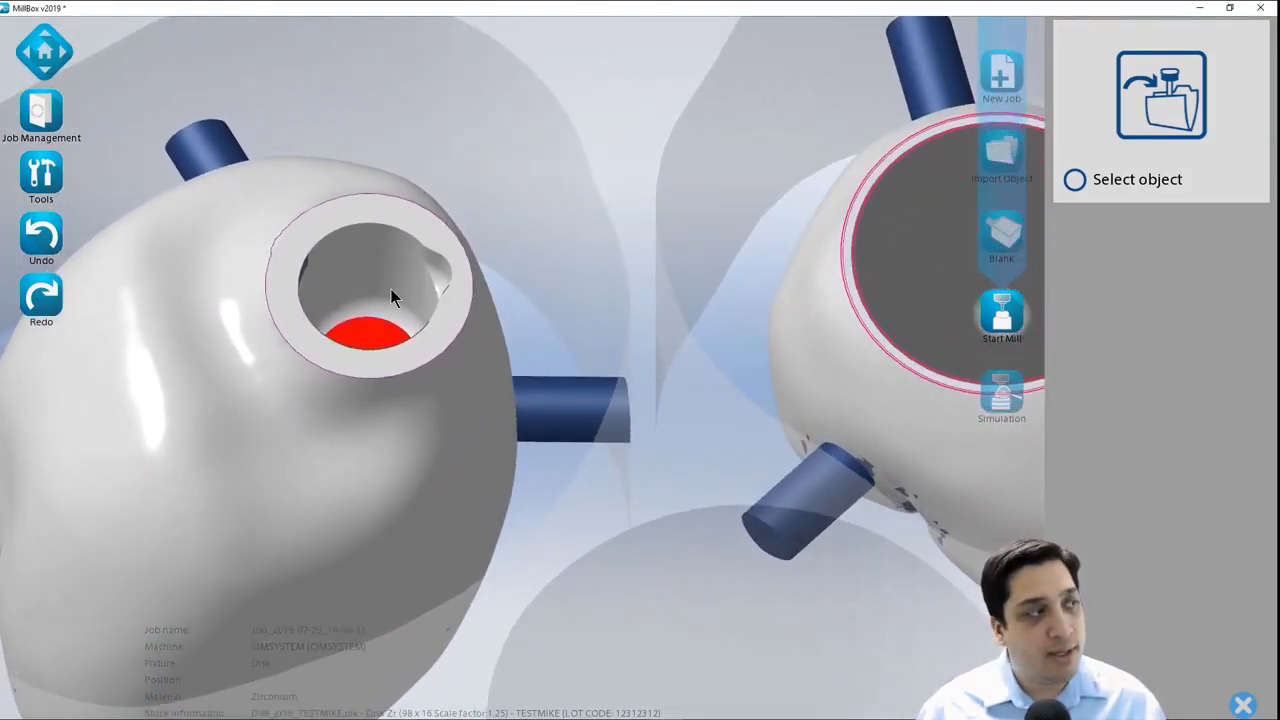
pyautogui.scroll(-3, 257, 213)
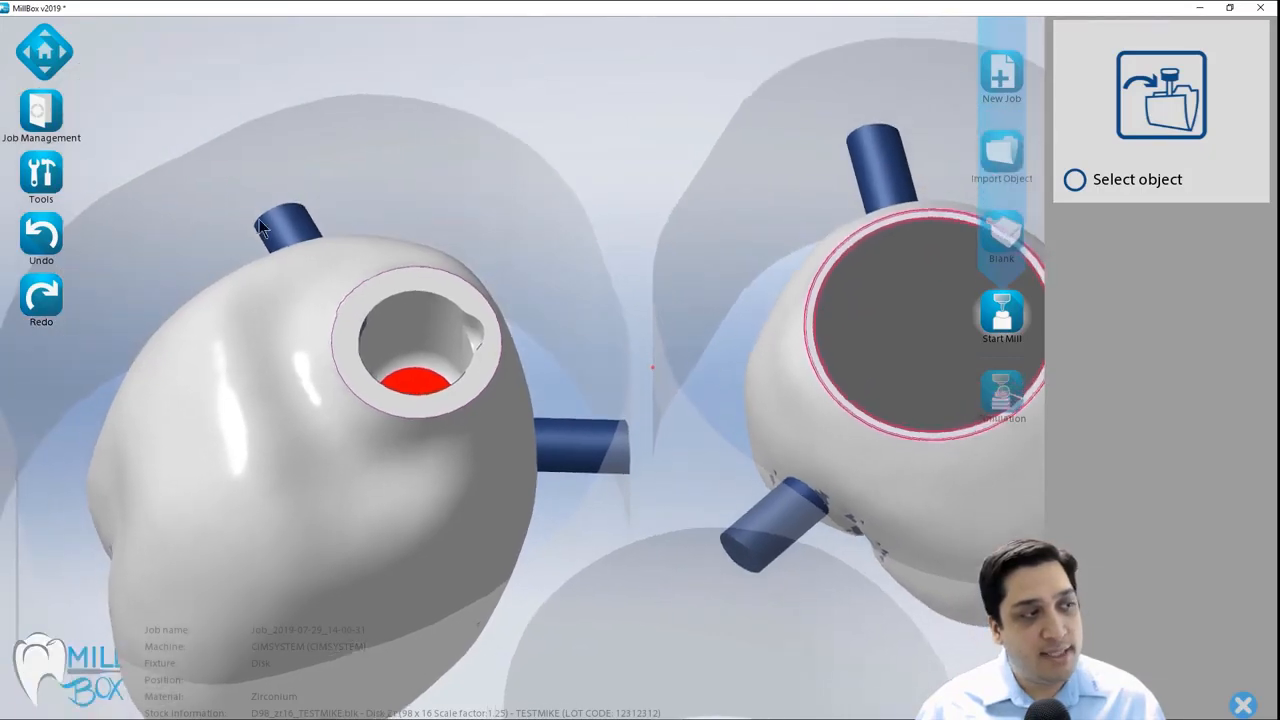
pyautogui.click(42, 185)
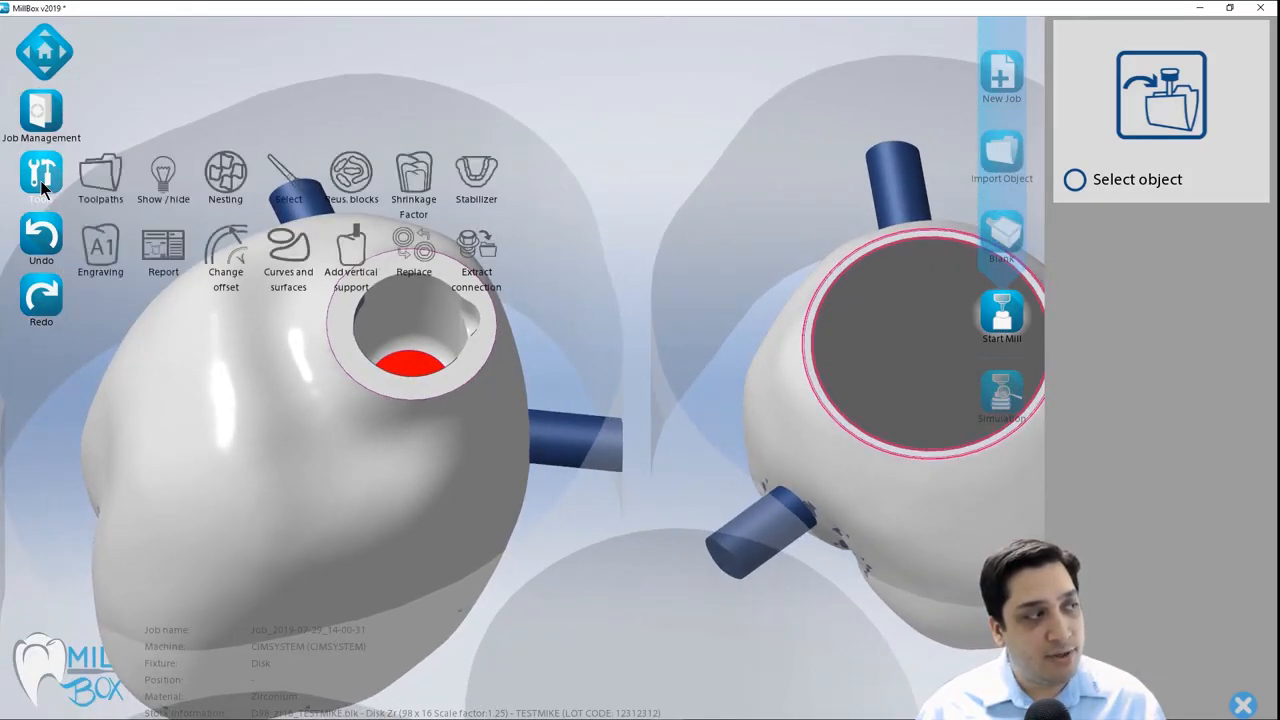
pyautogui.click(287, 248)
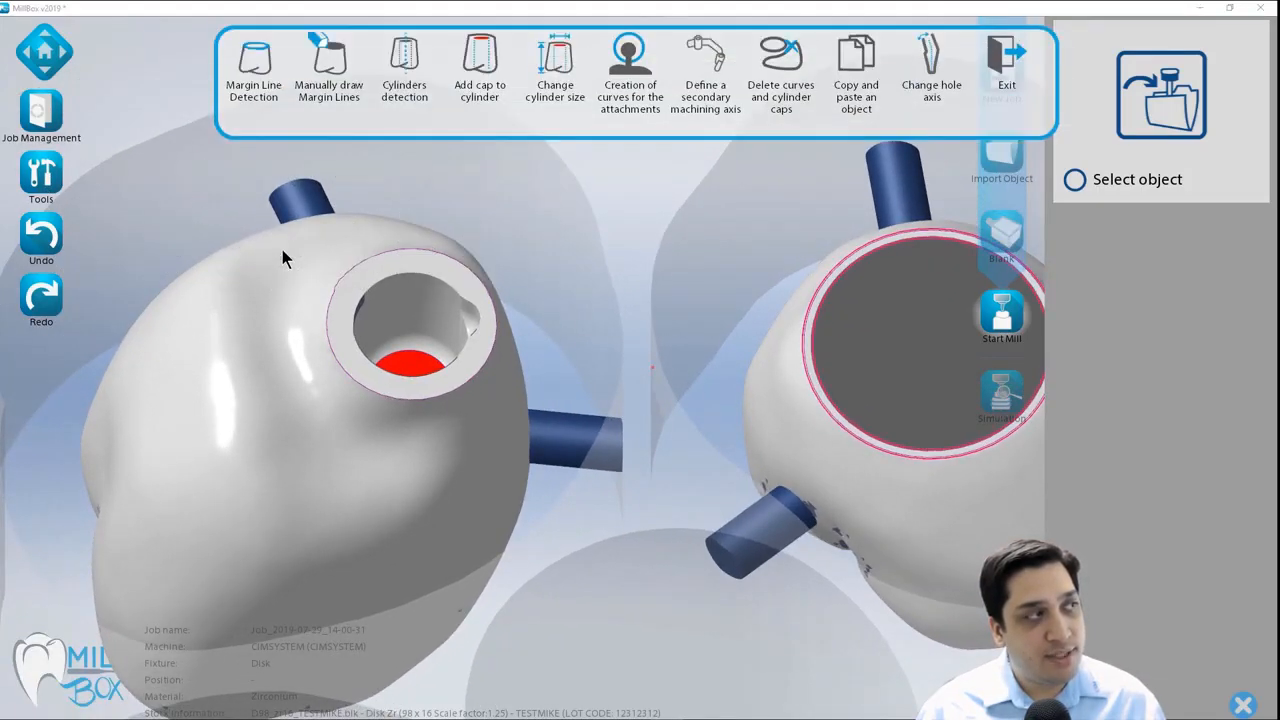
pyautogui.click(255, 70)
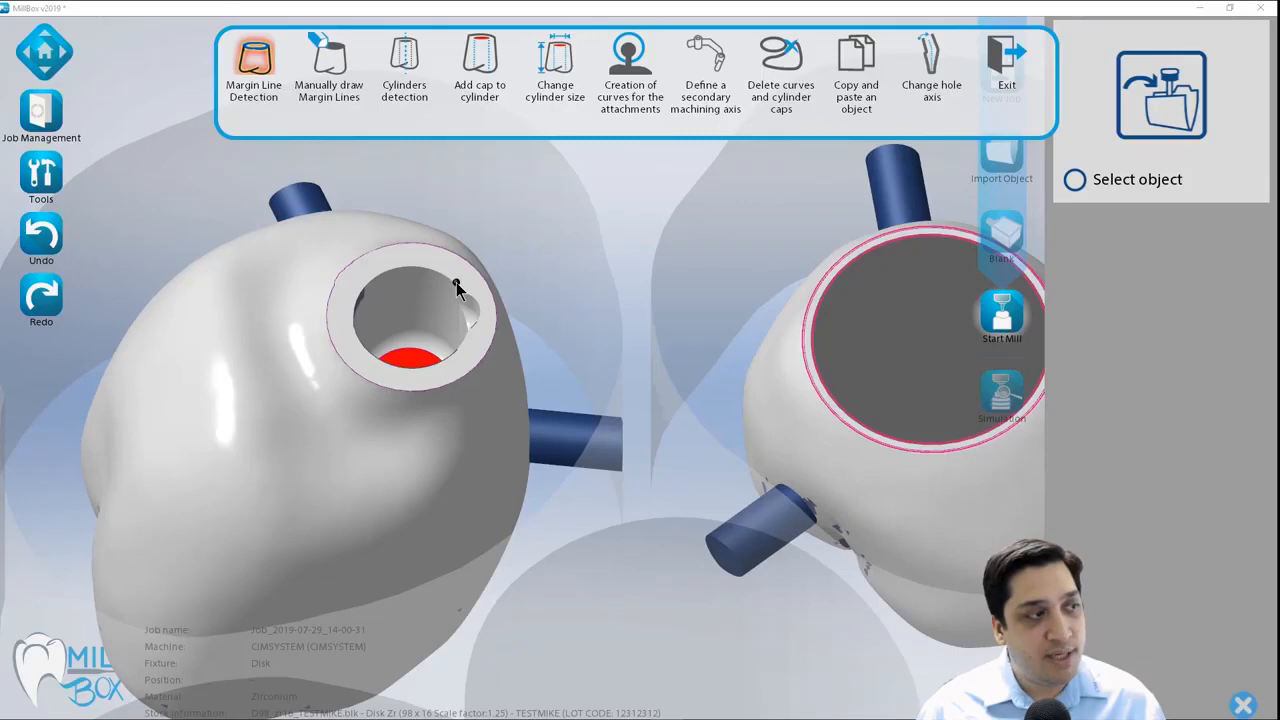
pyautogui.click(456, 285)
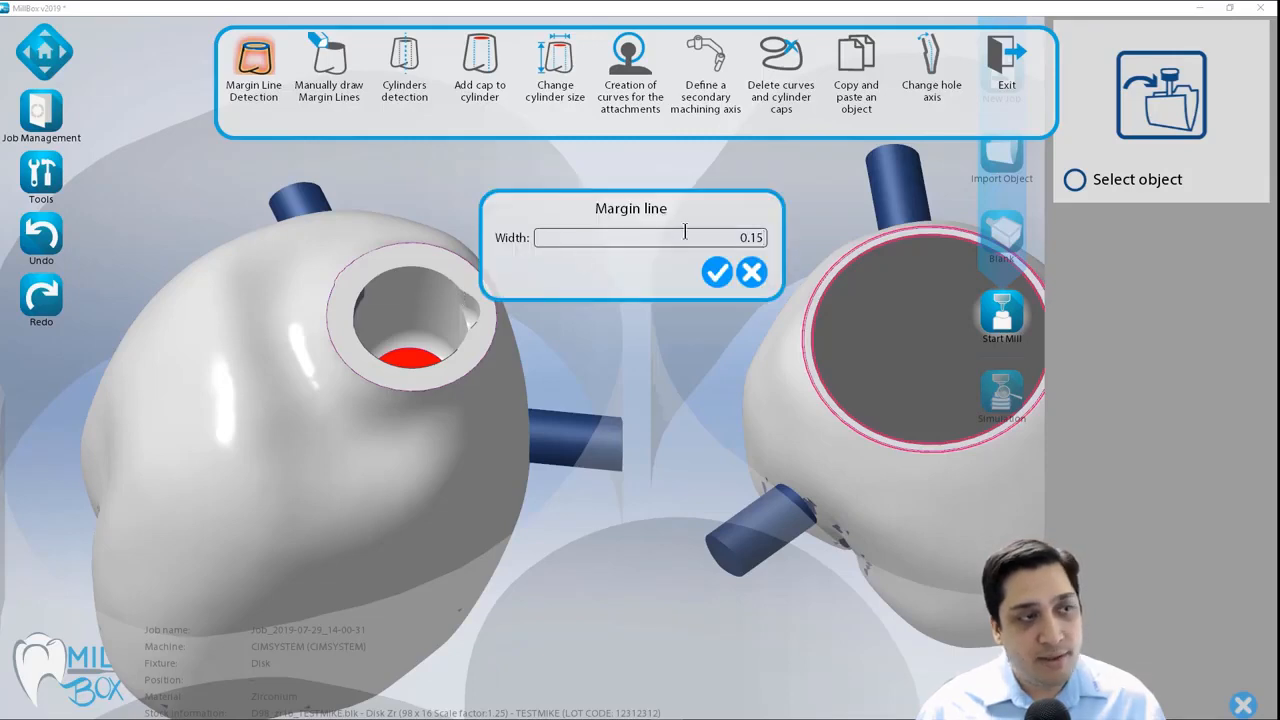
pyautogui.click(716, 273)
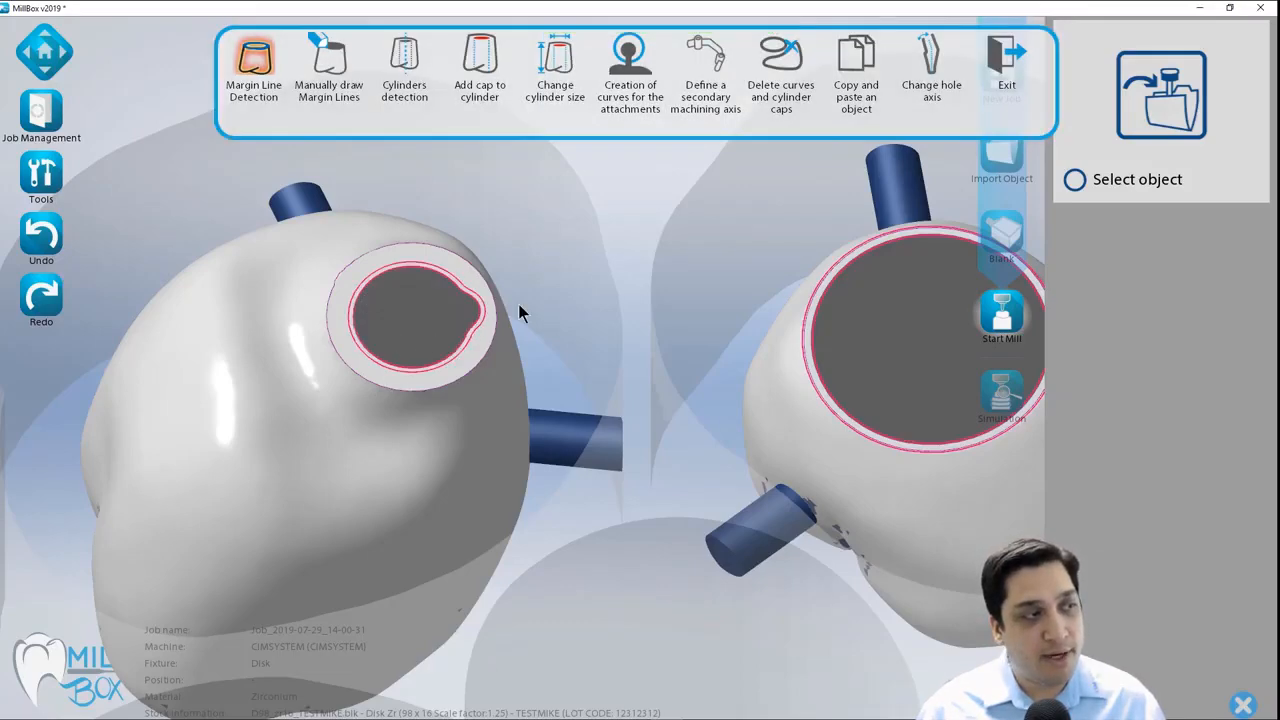
pyautogui.scroll(5, 518, 304)
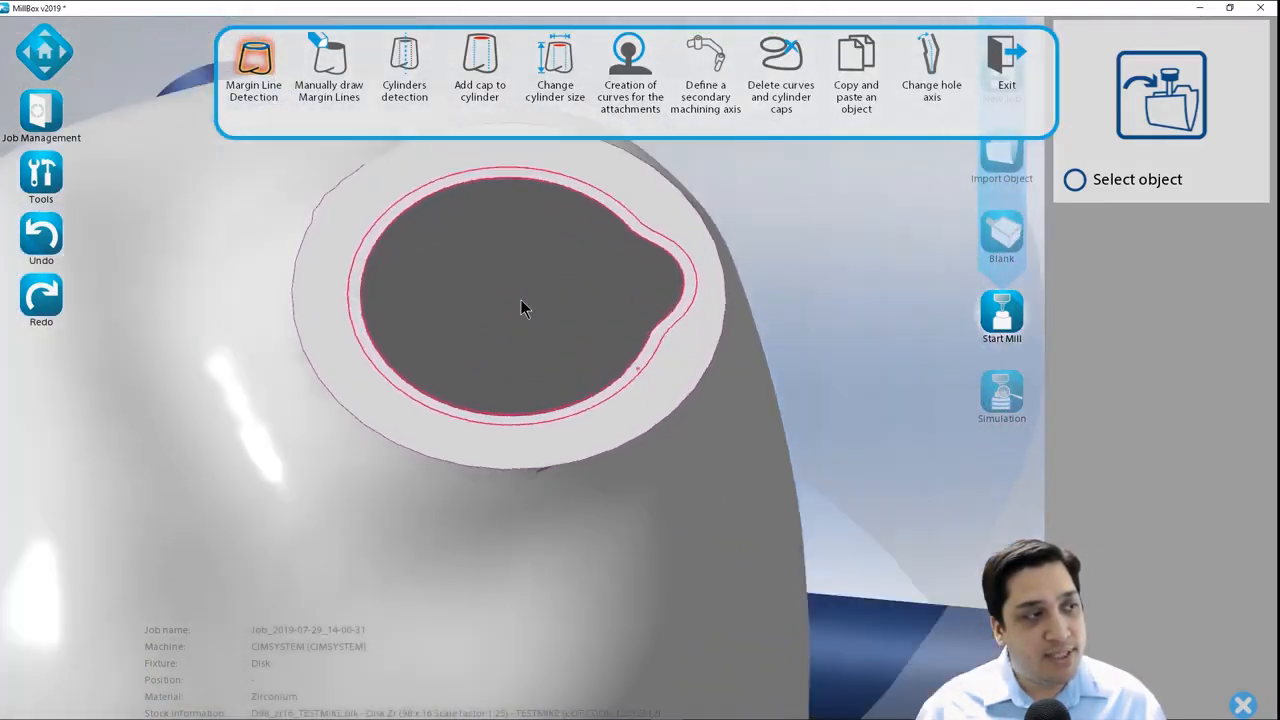
pyautogui.moveTo(520, 299); pyautogui.dragTo(580, 292, button='middle')
pyautogui.click(998, 56)
# Toggle the cavity surfaces, leave them hidden, and inspect the larger crown's margin line and screw channel up close.
pyautogui.moveTo(808, 268); pyautogui.dragTo(806, 284, button='middle')
pyautogui.scroll(-4, 806, 284)
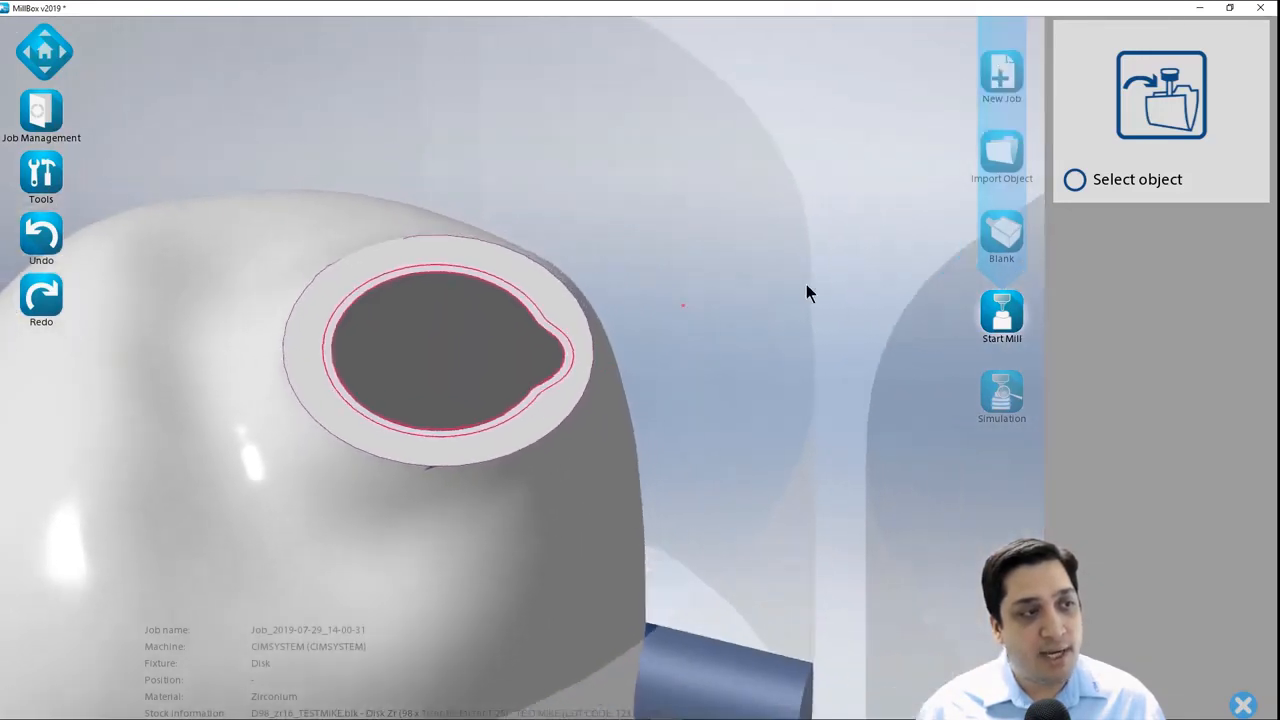
pyautogui.scroll(-3, 524, 239)
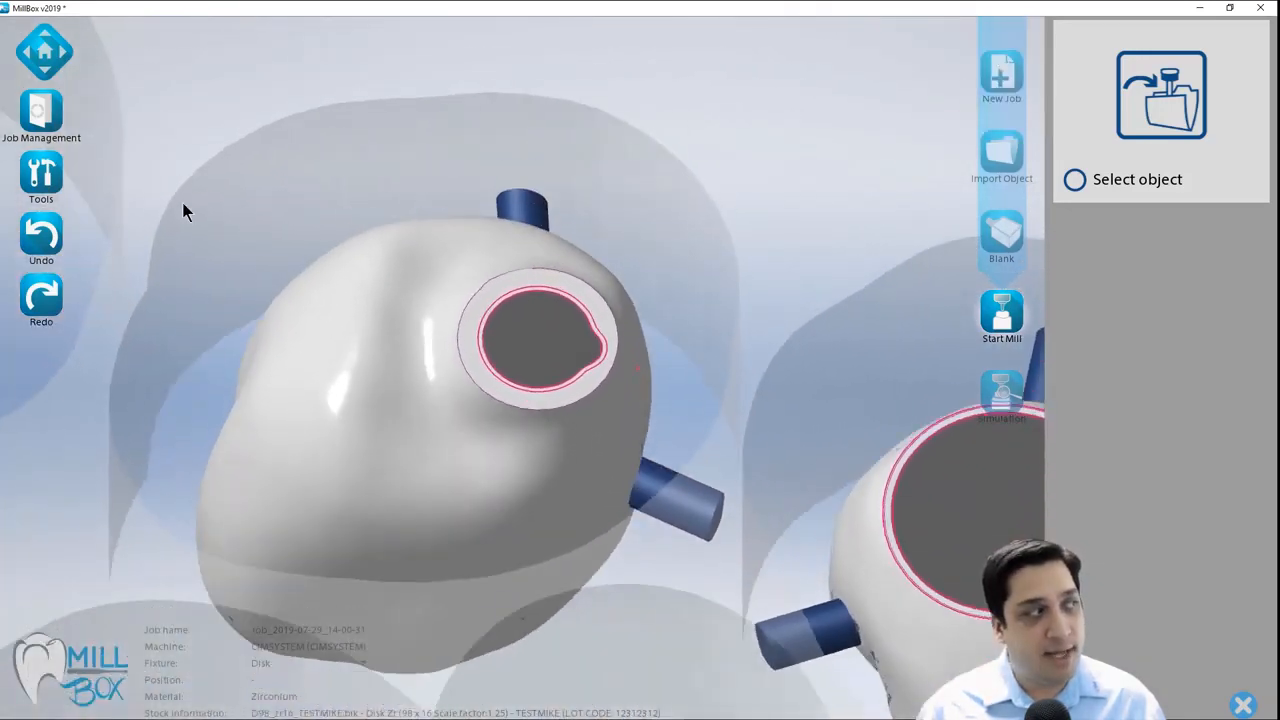
pyautogui.click(55, 172)
pyautogui.click(163, 176)
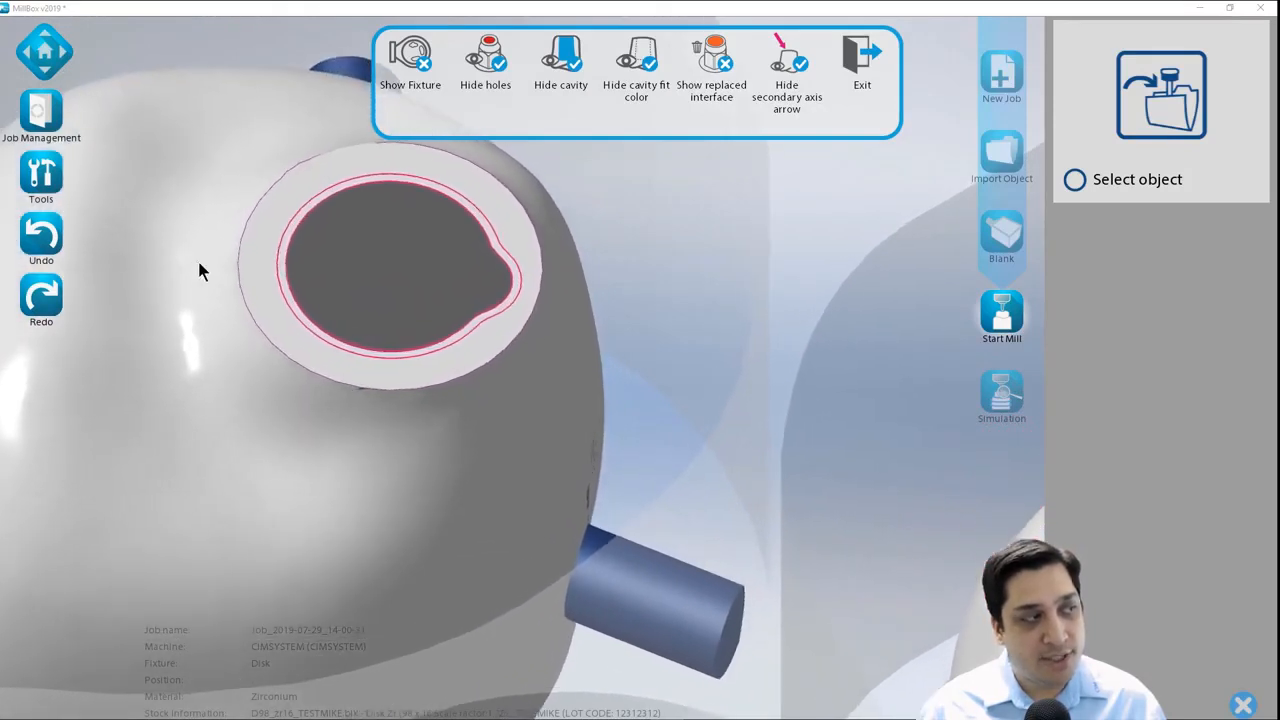
pyautogui.click(558, 52)
pyautogui.click(558, 52)
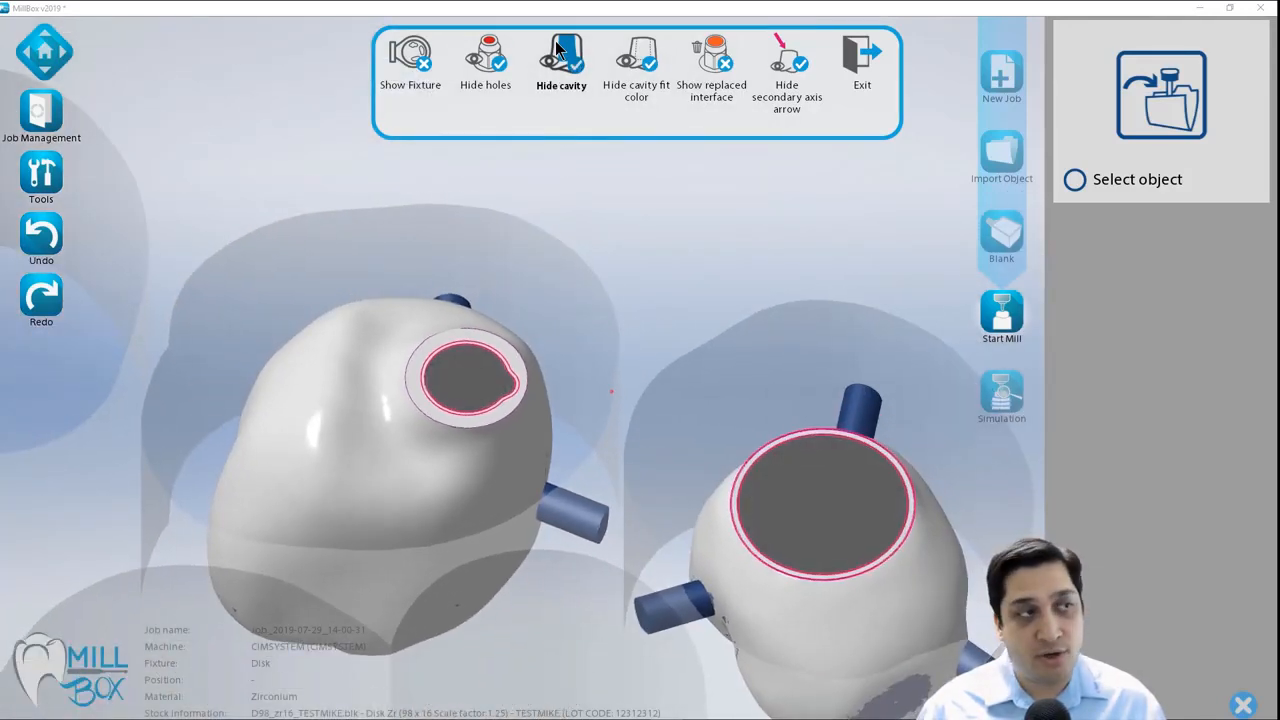
pyautogui.click(558, 52)
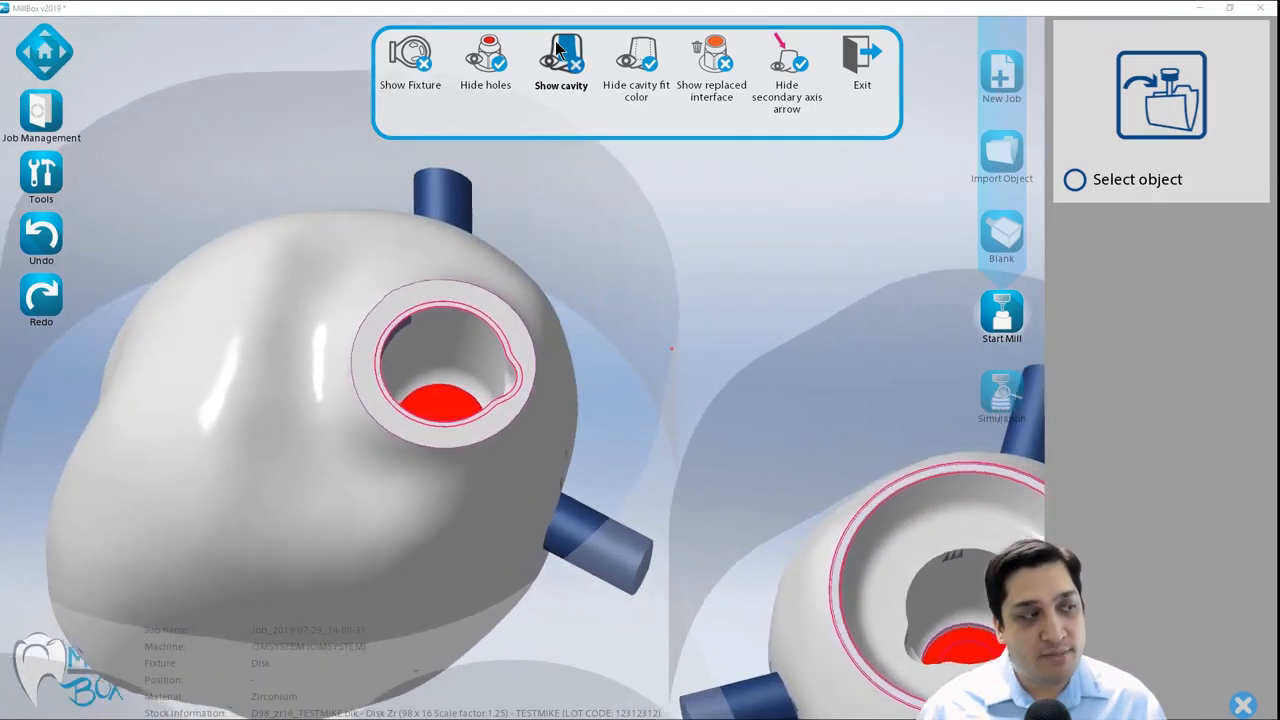
pyautogui.moveTo(429, 315); pyautogui.dragTo(612, 360, button='right')
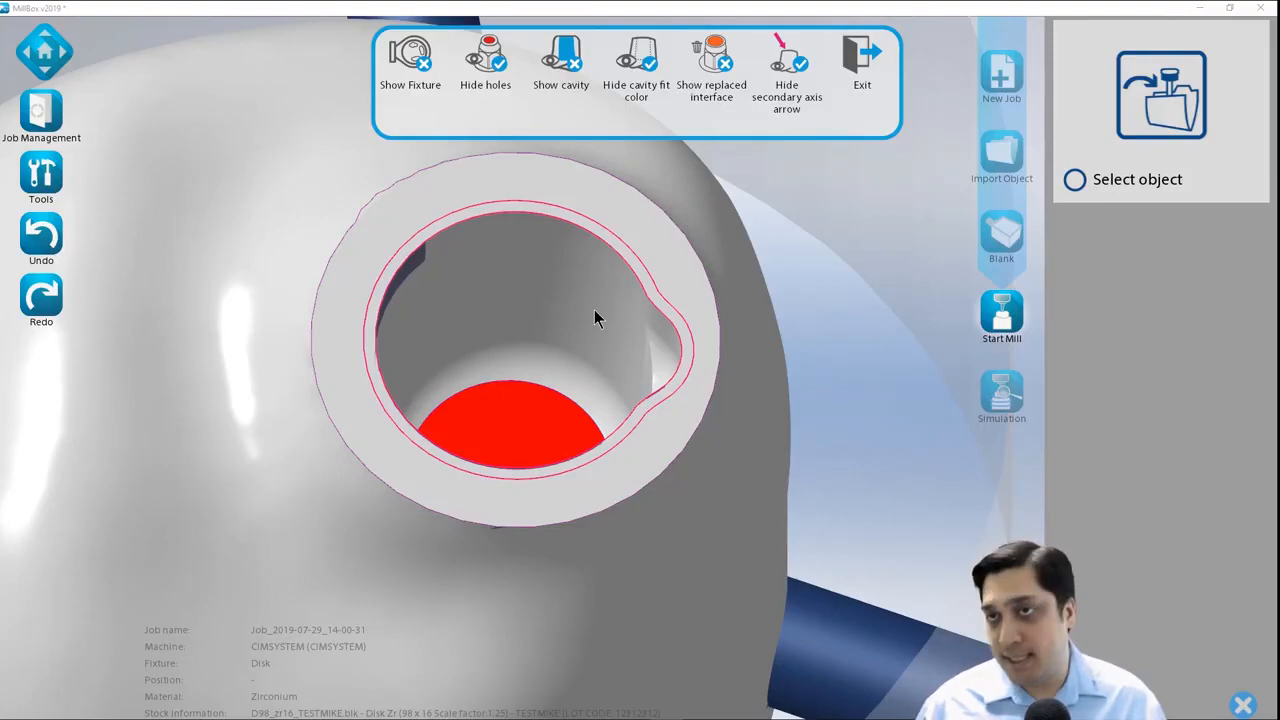
pyautogui.moveTo(523, 289); pyautogui.dragTo(541, 106, button='right')
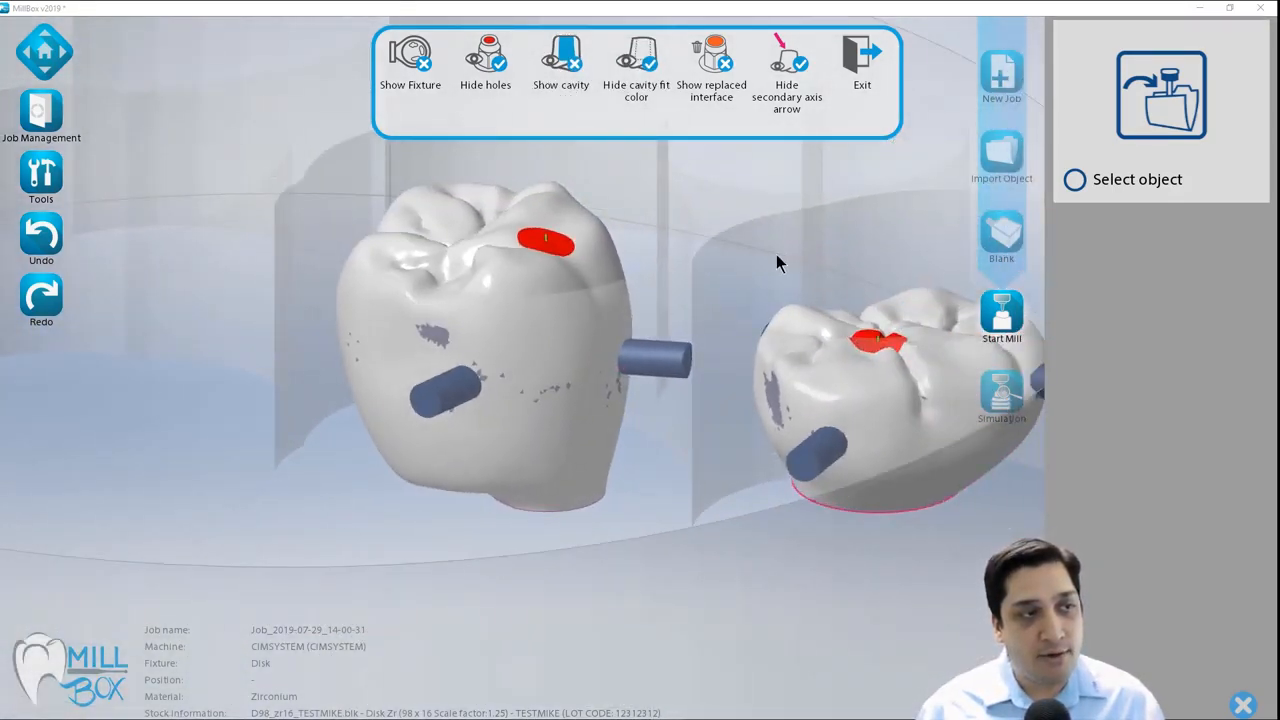
# Make the crowns transparent to check the cylinders and hole caps, restore solid shading and view the crowns from above.
pyautogui.rightClick(763, 251)
pyautogui.click(734, 257)
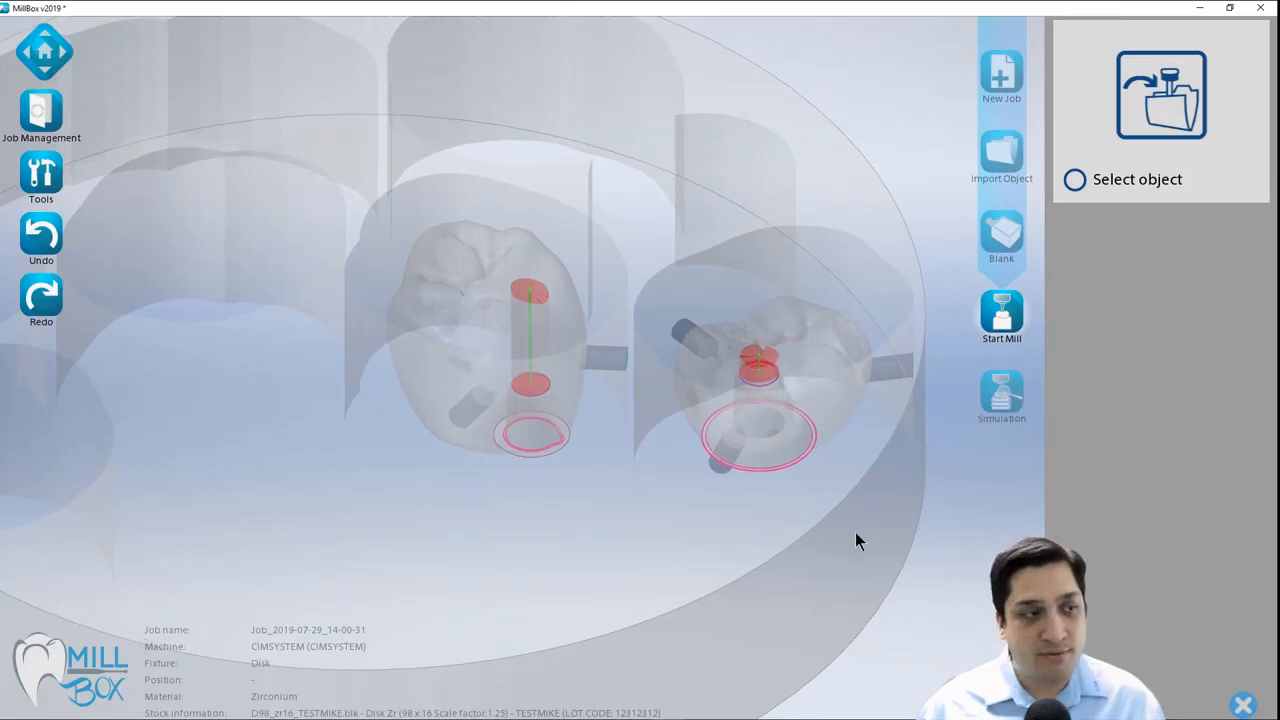
pyautogui.rightClick(814, 411)
pyautogui.click(864, 405)
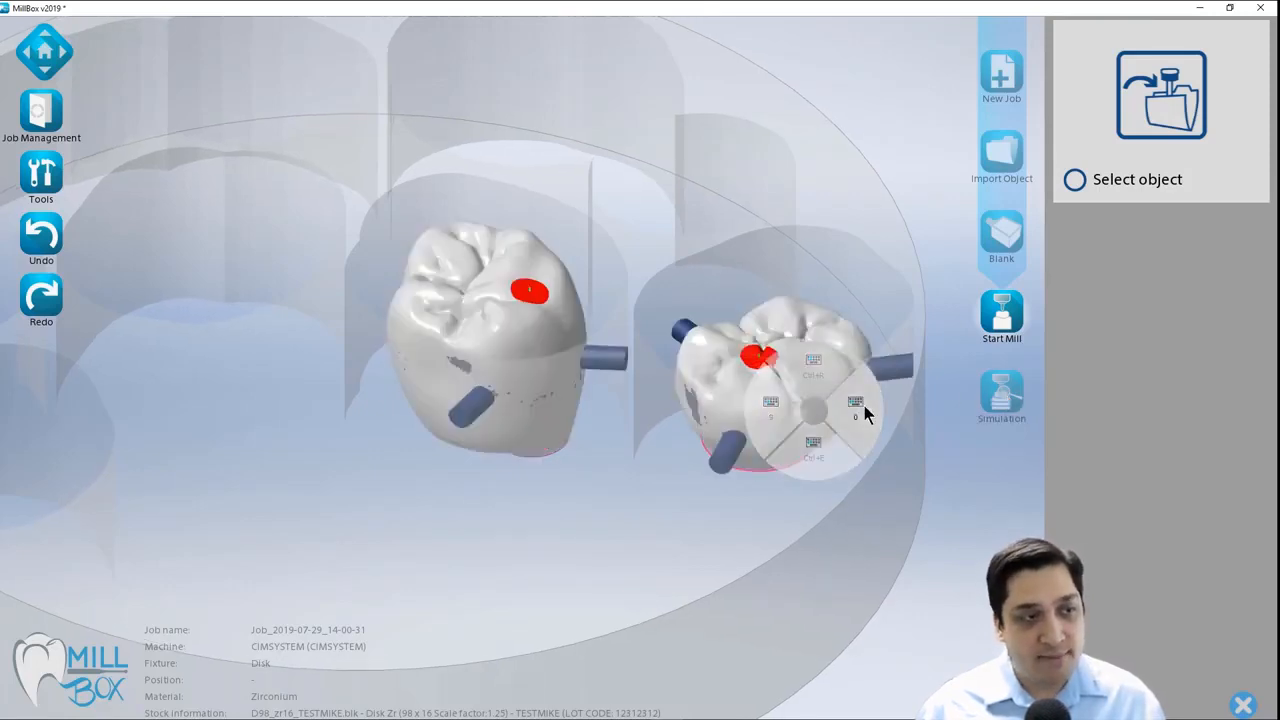
pyautogui.moveTo(864, 405); pyautogui.dragTo(860, 404, button='middle')
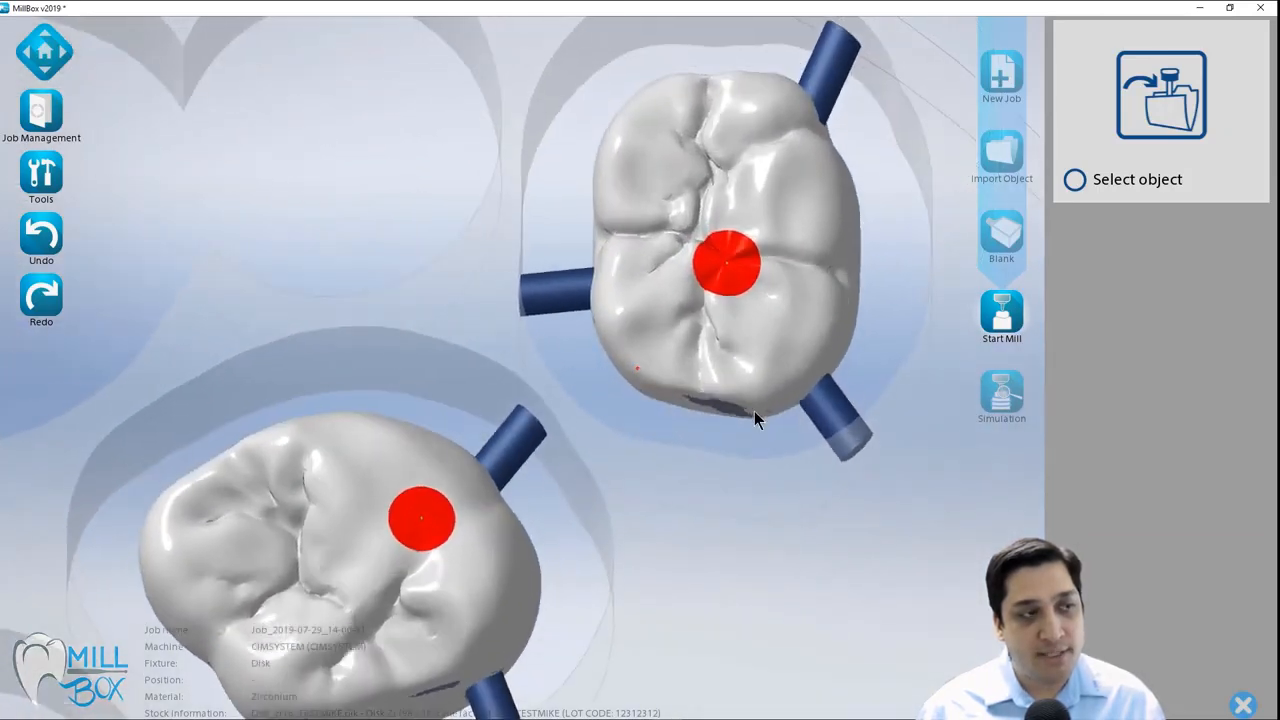
pyautogui.click(775, 366)
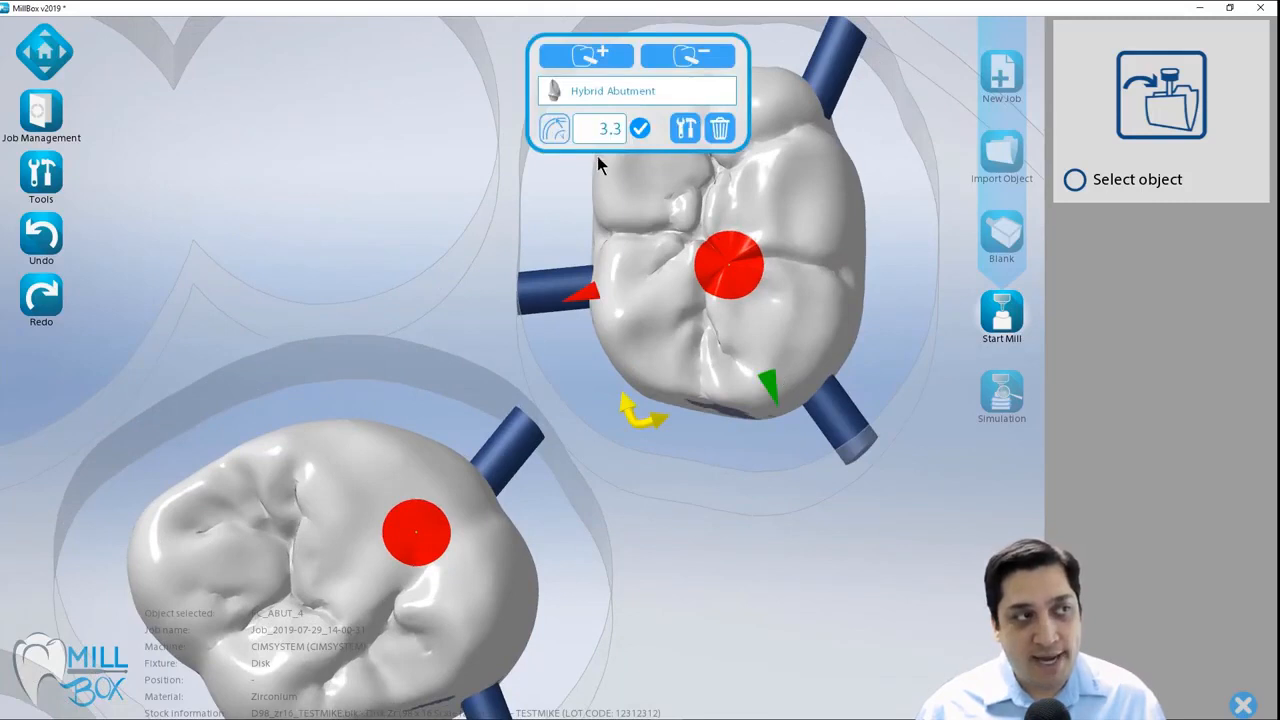
pyautogui.doubleClick(610, 128)
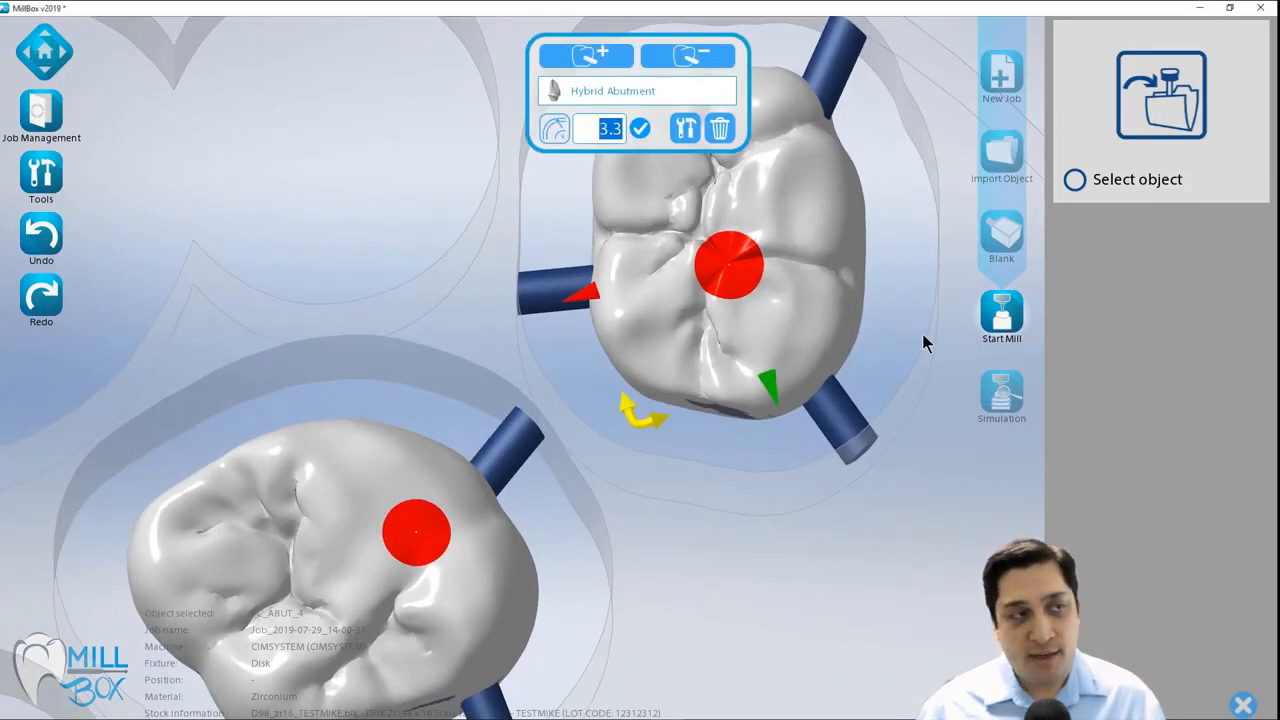
pyautogui.click(922, 334)
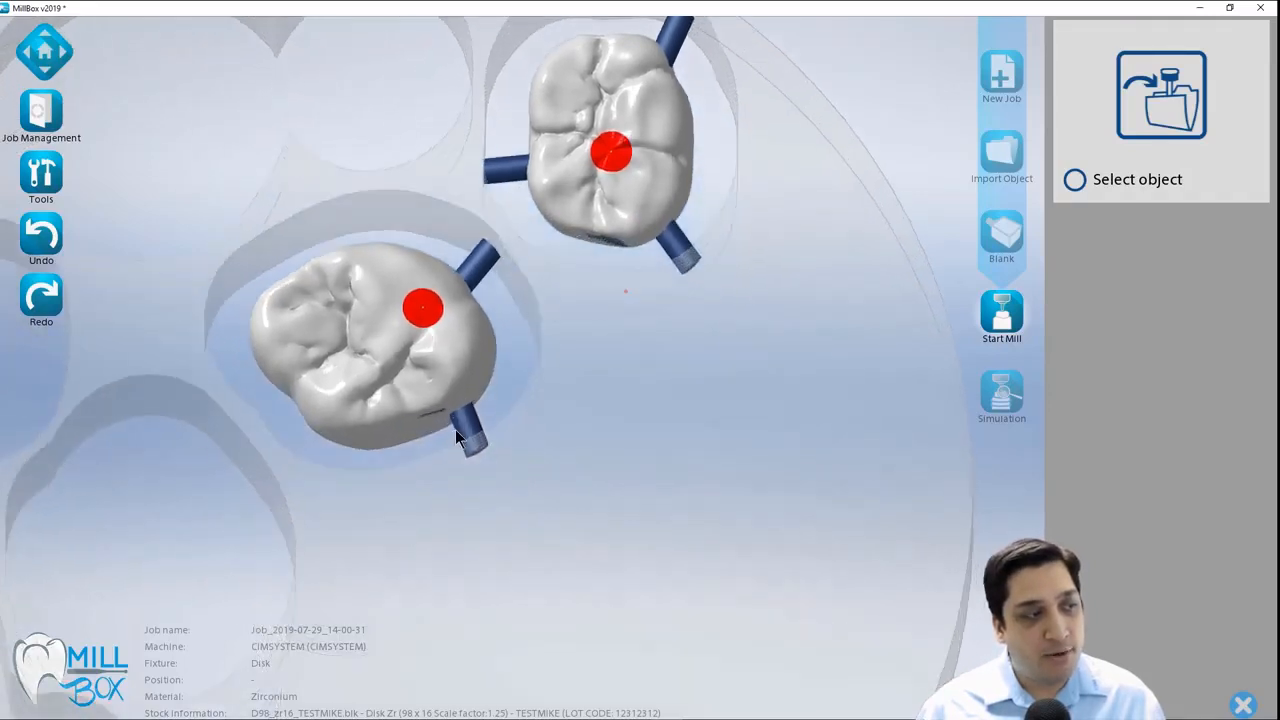
# Rotate the larger crown by about -45 degrees and turn the smaller crown slightly so their connector pins point away from each other.
pyautogui.click(406, 366)
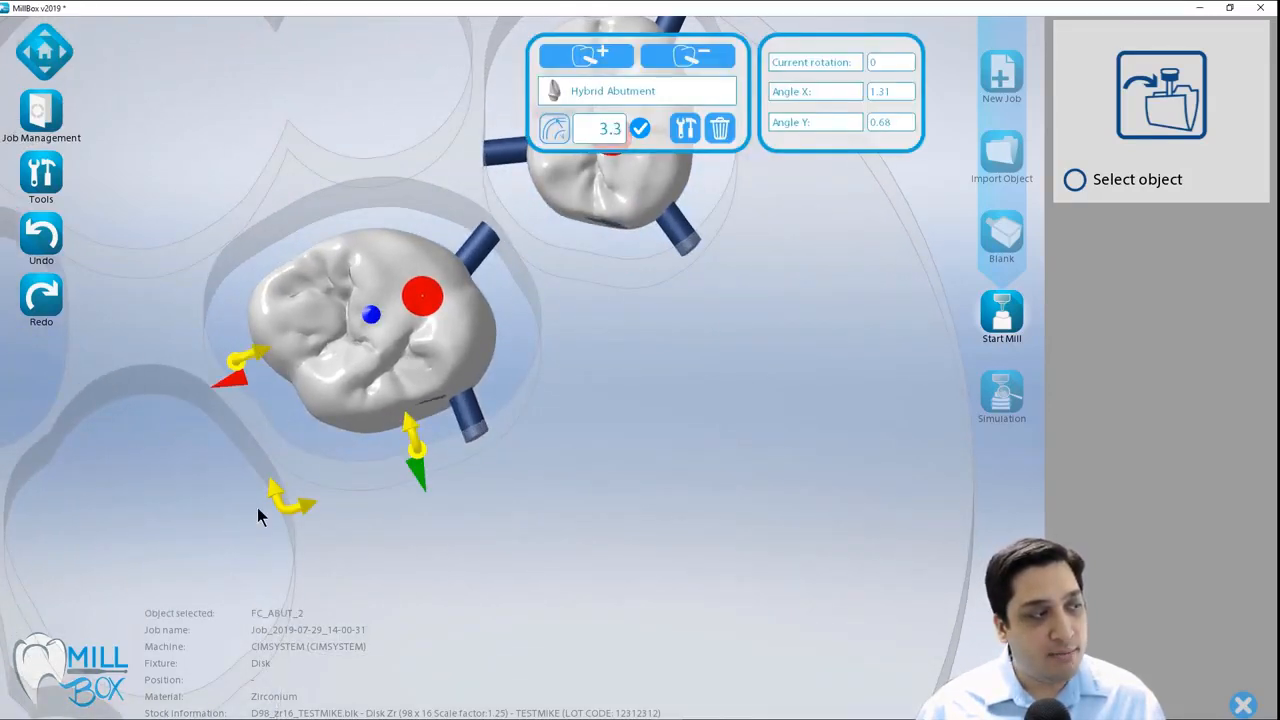
pyautogui.moveTo(289, 511); pyautogui.dragTo(417, 466)
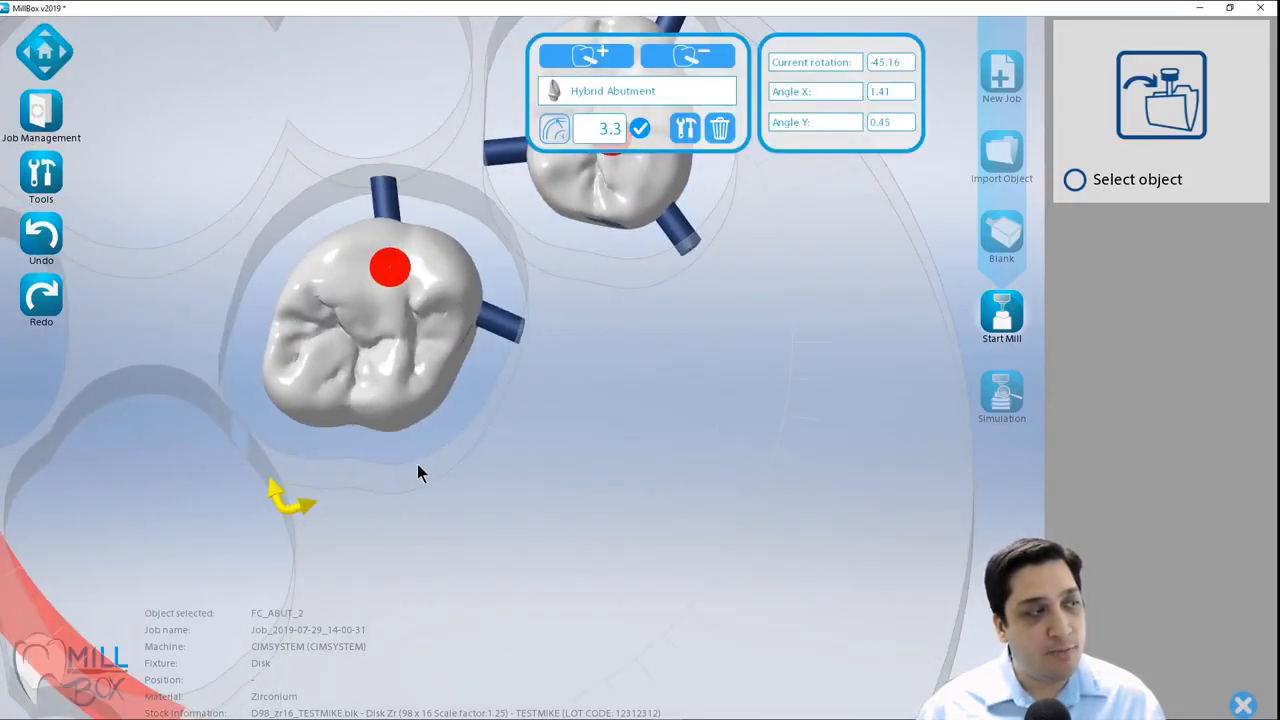
pyautogui.click(601, 229)
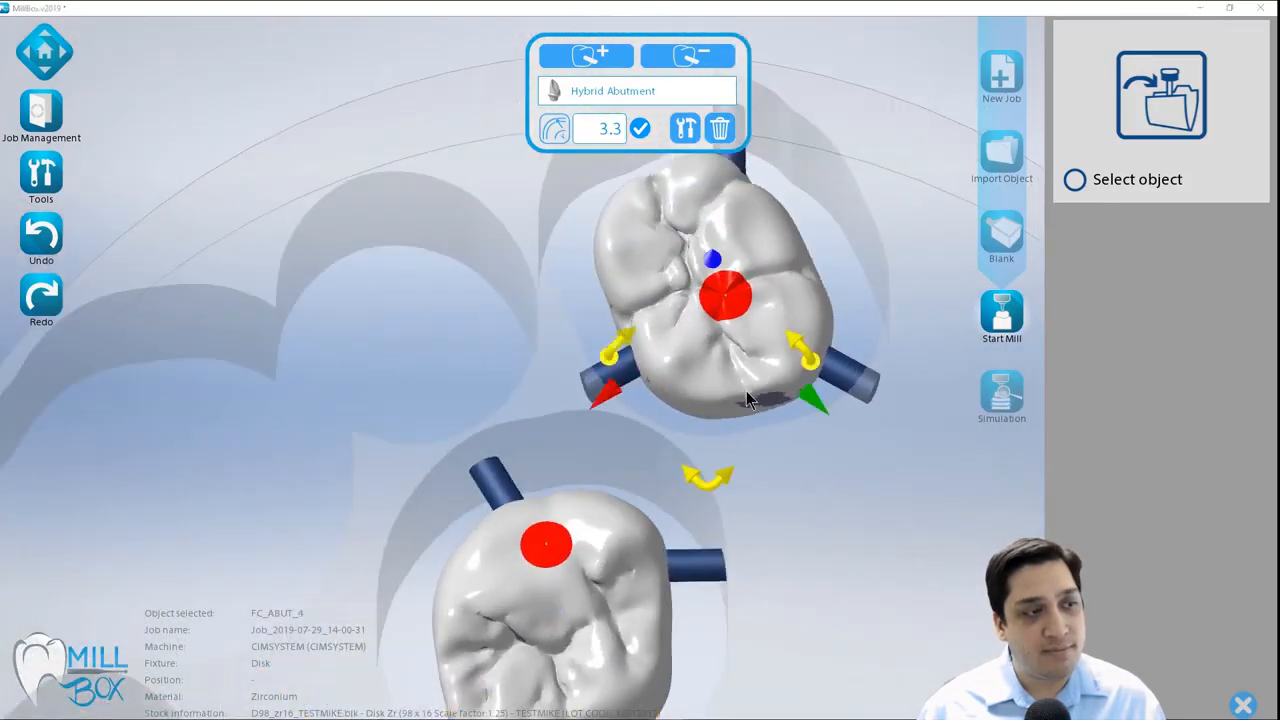
pyautogui.moveTo(690, 485); pyautogui.dragTo(610, 435)
pyautogui.moveTo(660, 382); pyautogui.dragTo(688, 326, button='middle')
pyautogui.moveTo(688, 324); pyautogui.dragTo(703, 376)
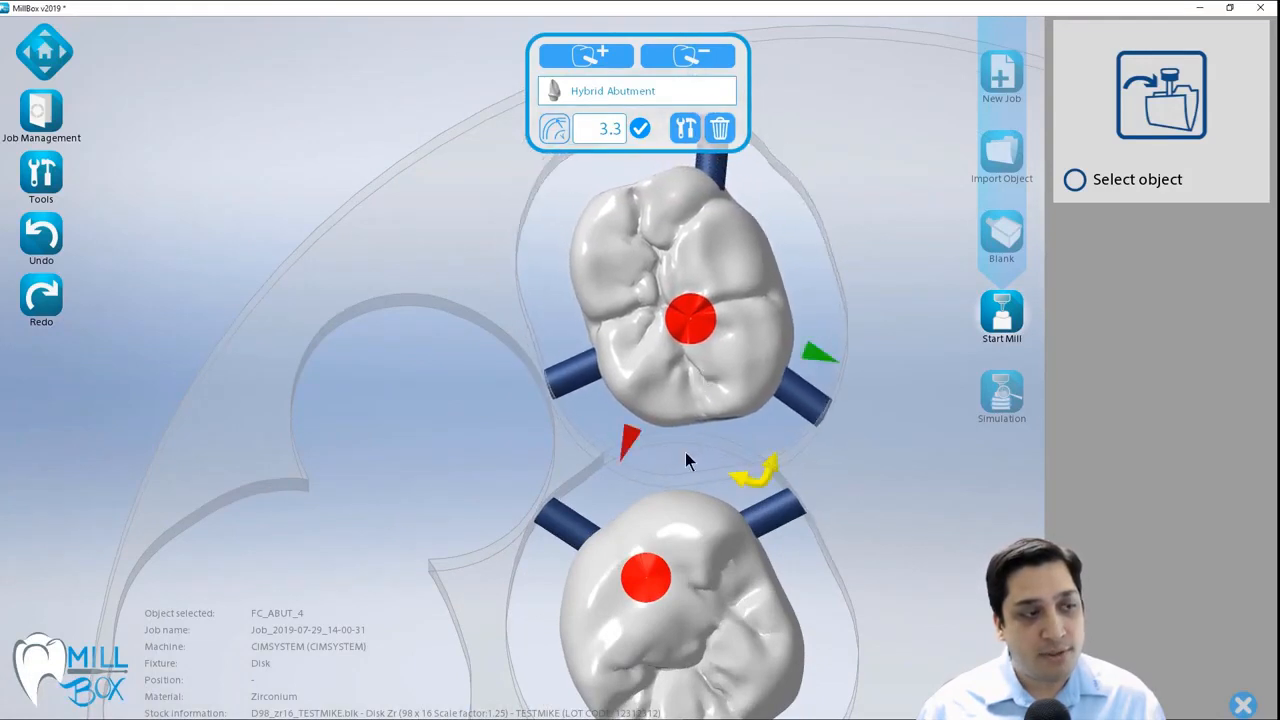
pyautogui.moveTo(758, 479); pyautogui.dragTo(730, 484)
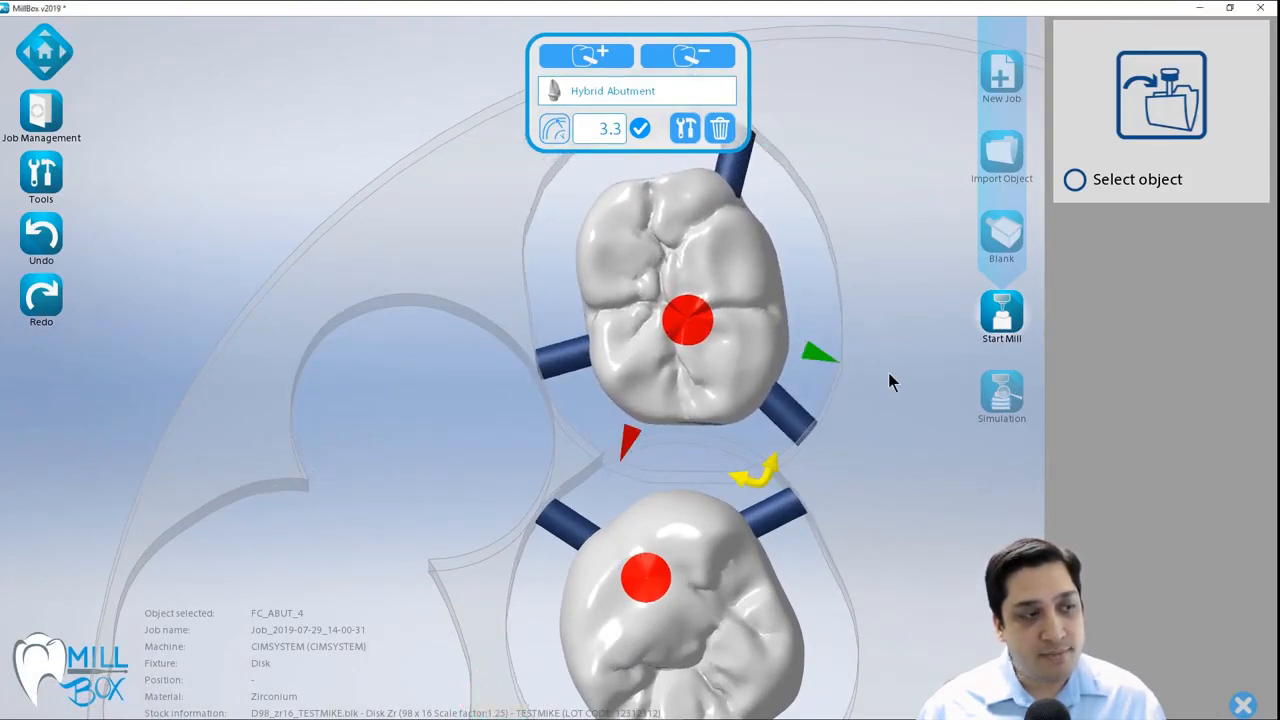
pyautogui.click(908, 342)
# Check the crowns' side walls for dark undercut patches, then shift the larger crown slightly away from the neighbouring milled hole.
pyautogui.scroll(5, 817, 437)
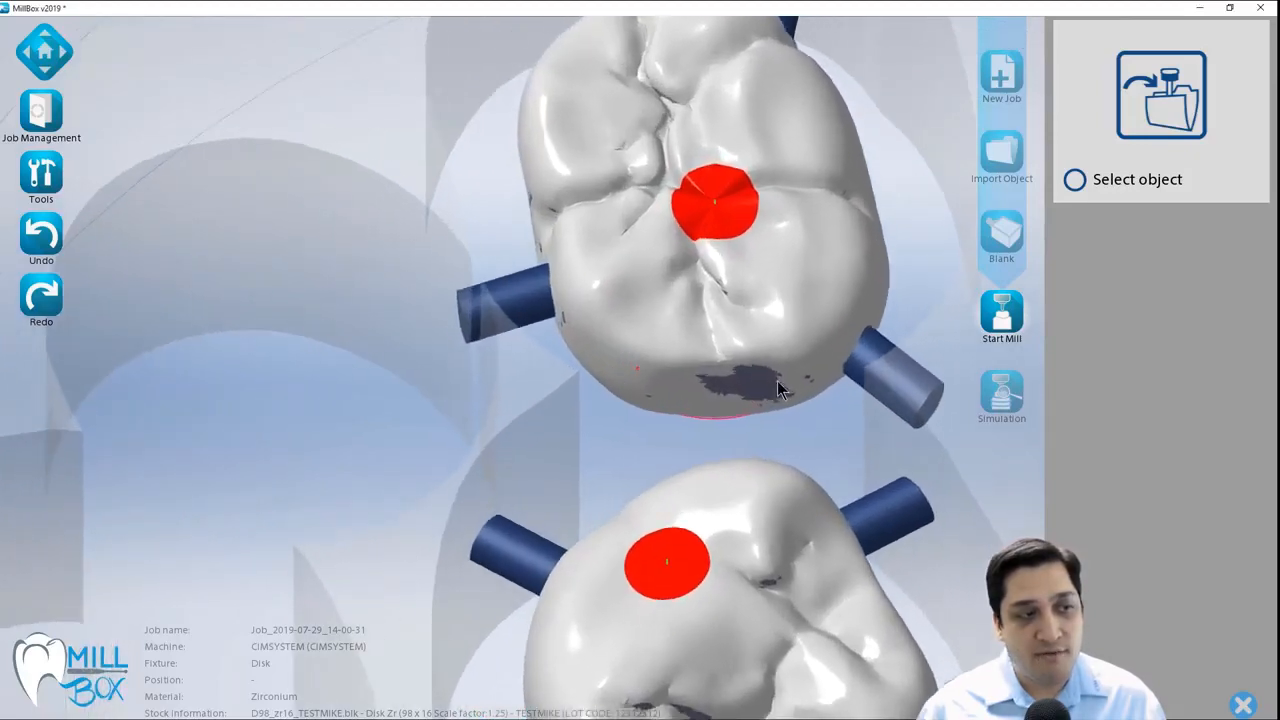
pyautogui.moveTo(778, 381); pyautogui.dragTo(719, 382, button='middle')
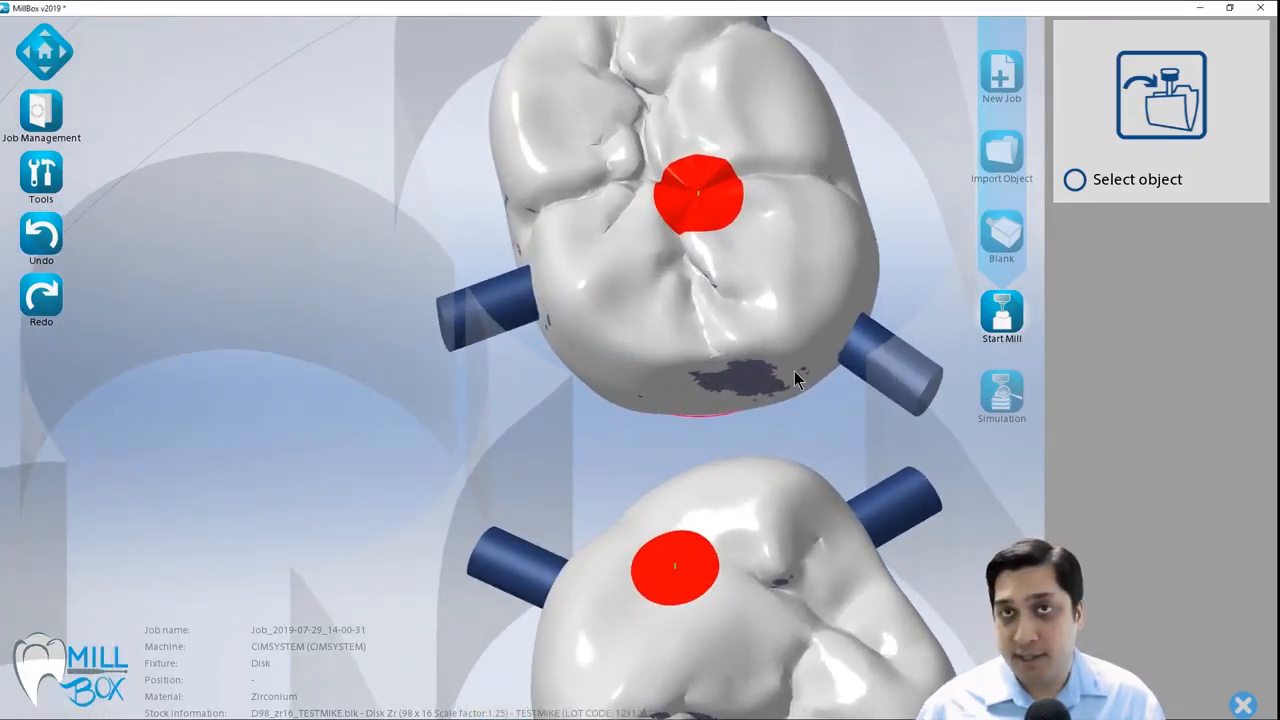
pyautogui.moveTo(794, 371); pyautogui.dragTo(498, 430, button='middle')
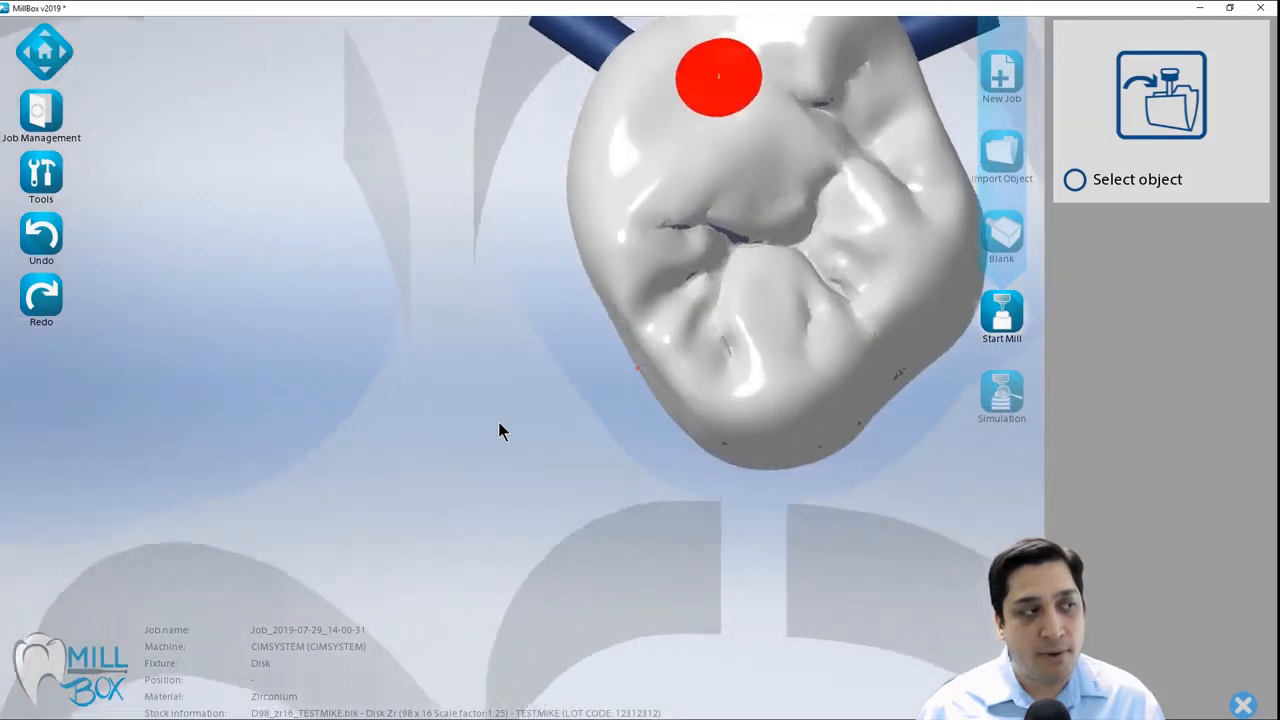
pyautogui.scroll(-5, 555, 314)
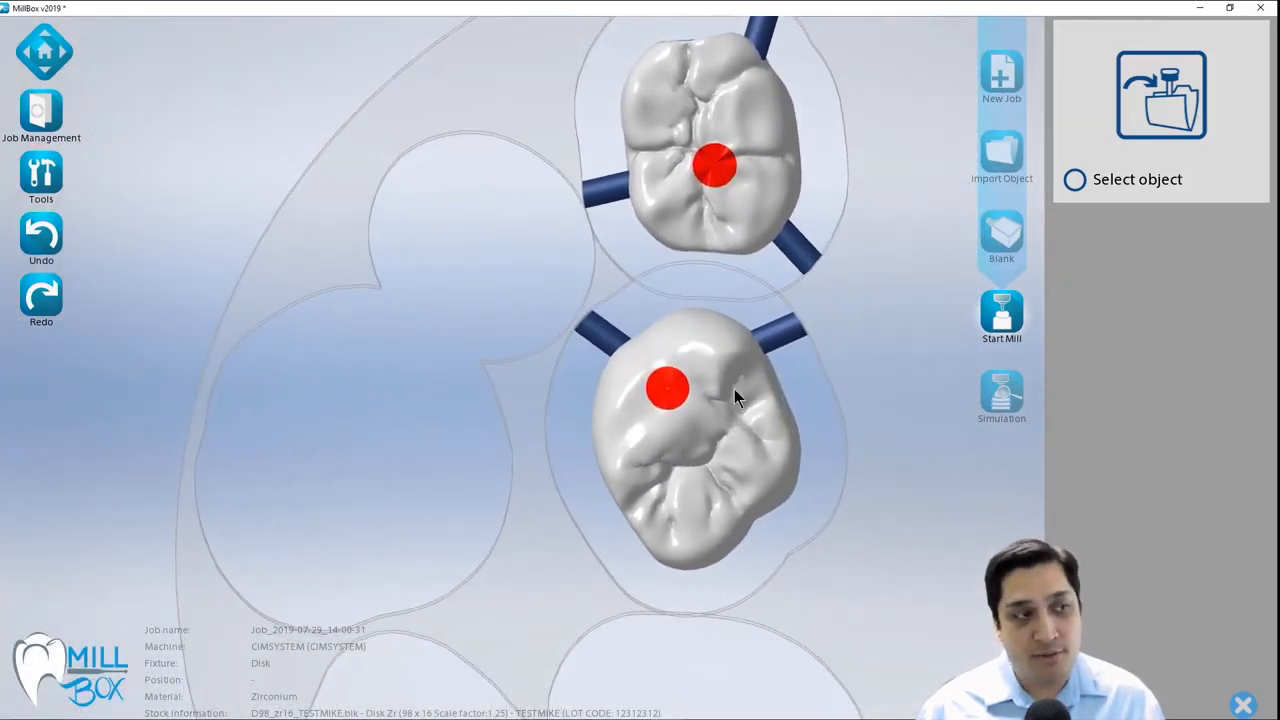
pyautogui.moveTo(741, 451); pyautogui.dragTo(729, 429, button='middle')
pyautogui.moveTo(719, 418); pyautogui.dragTo(734, 417)
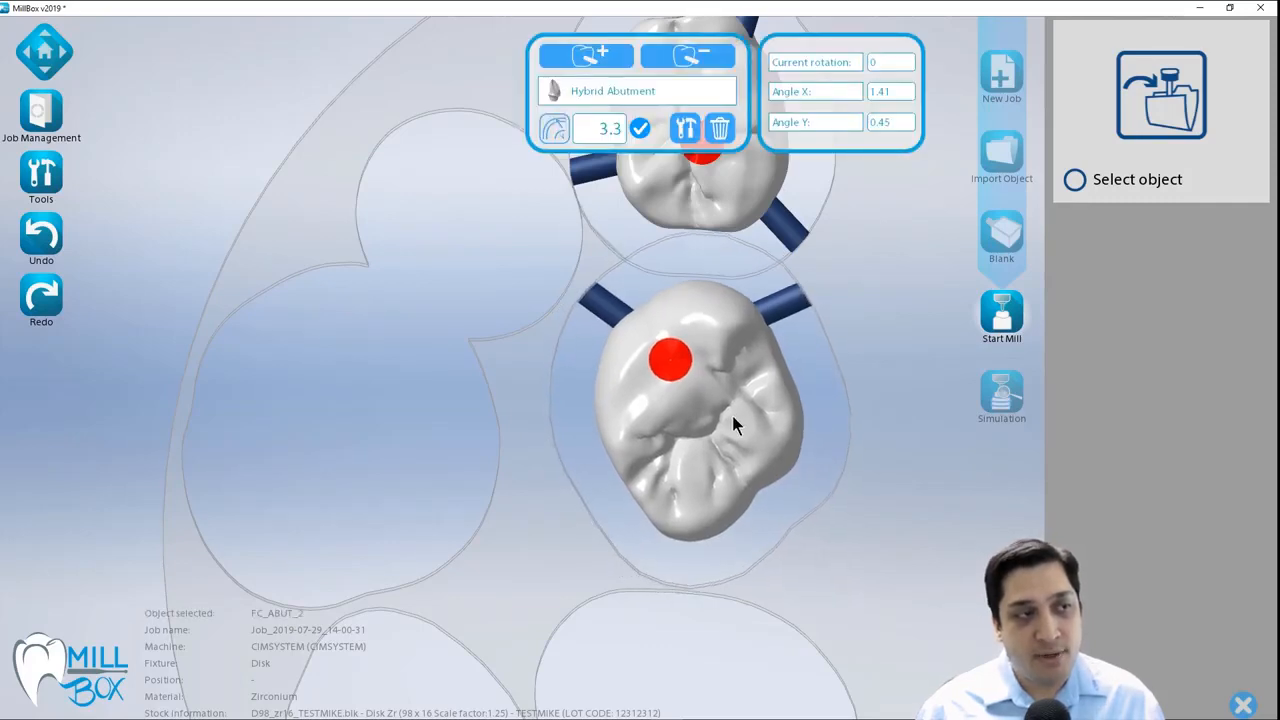
pyautogui.click(897, 301)
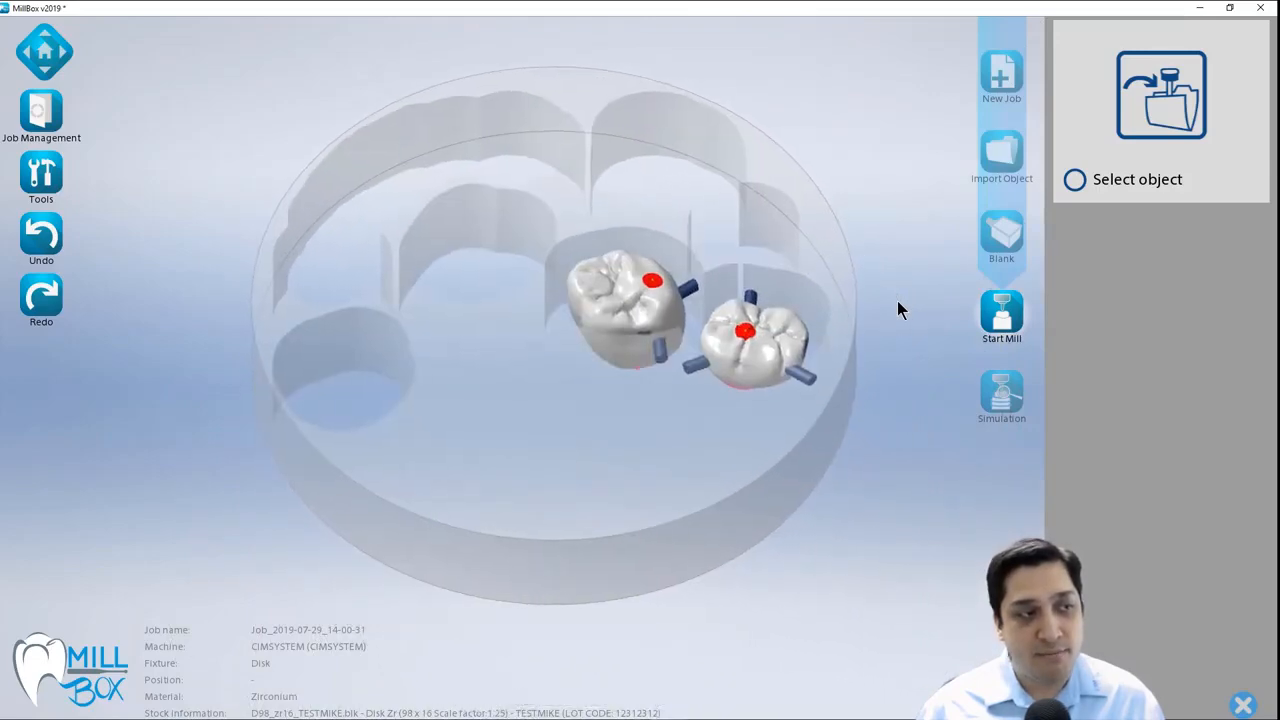
# Add a third round, Not-Cuttable connector pin, 2 mm in diameter at object and material, to the larger crown's free side.
pyautogui.click(601, 326)
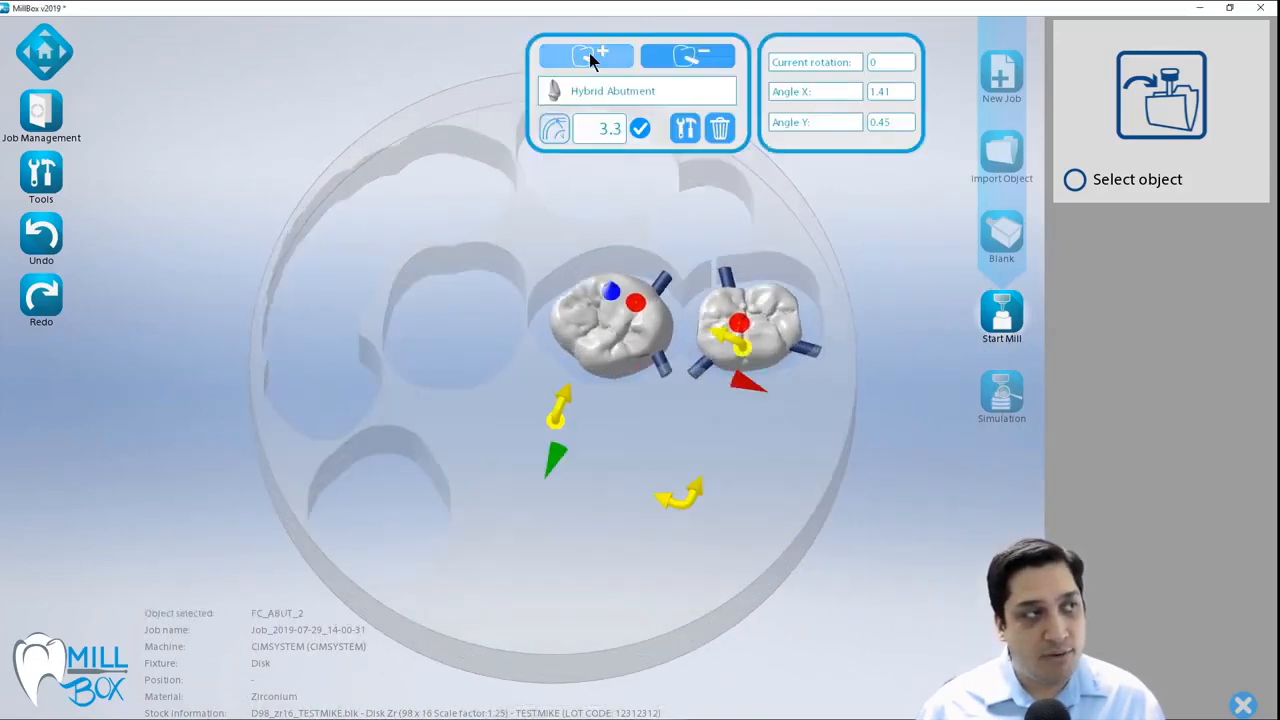
pyautogui.click(588, 54)
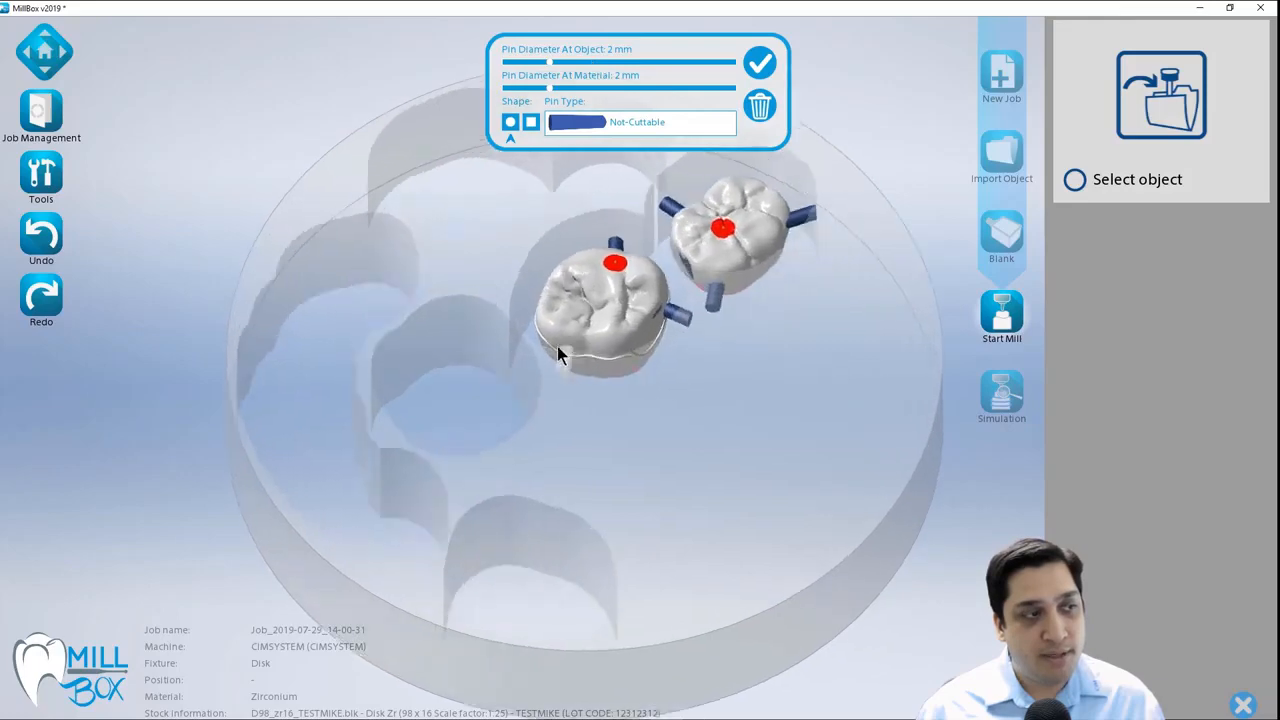
pyautogui.click(587, 362)
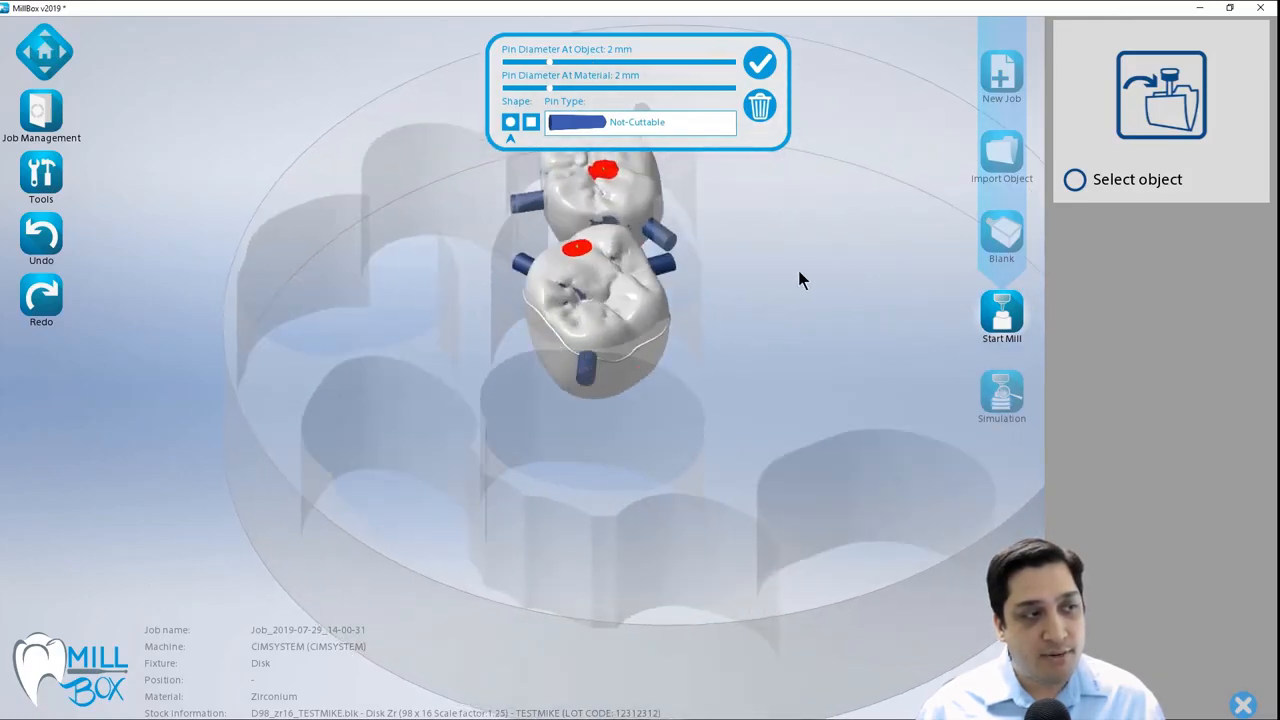
pyautogui.click(774, 62)
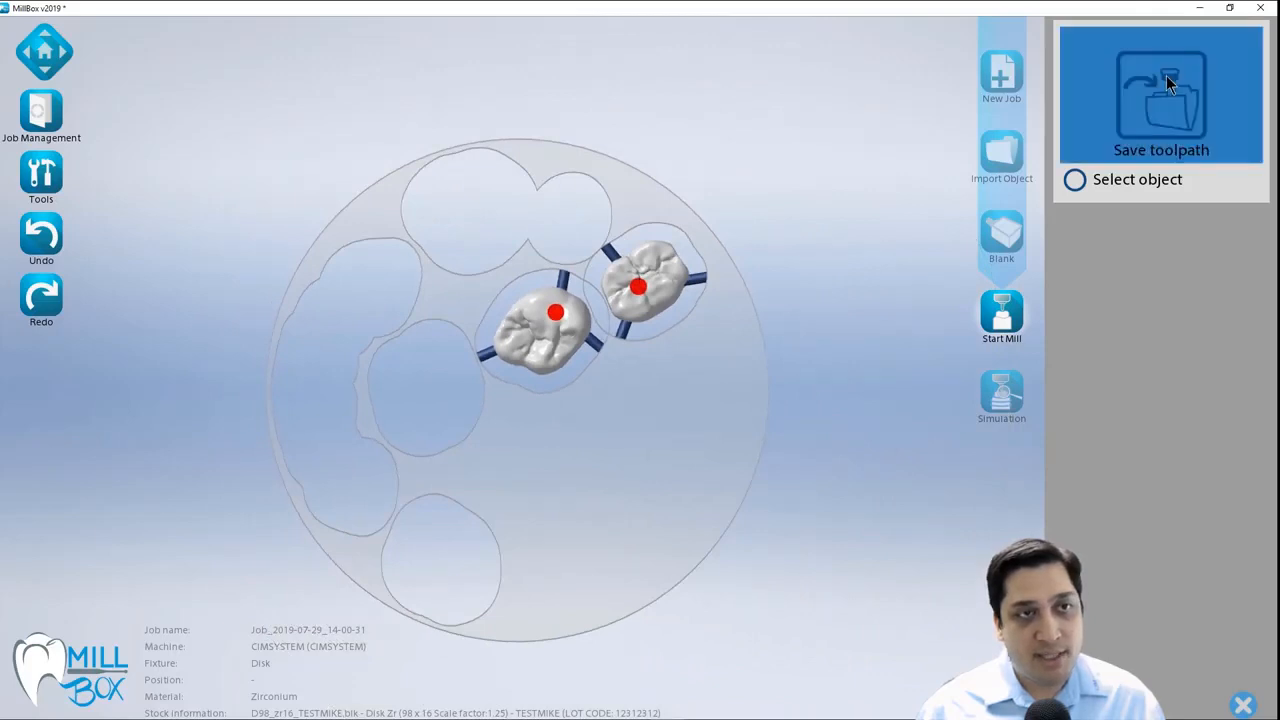
# Start the toolpath calculation with 5 Axis Simultaneous external undercuts and 0.6 mm and 0.3 mm Secondary Anatomy Detail, and accept the tools table.
pyautogui.click(1165, 80)
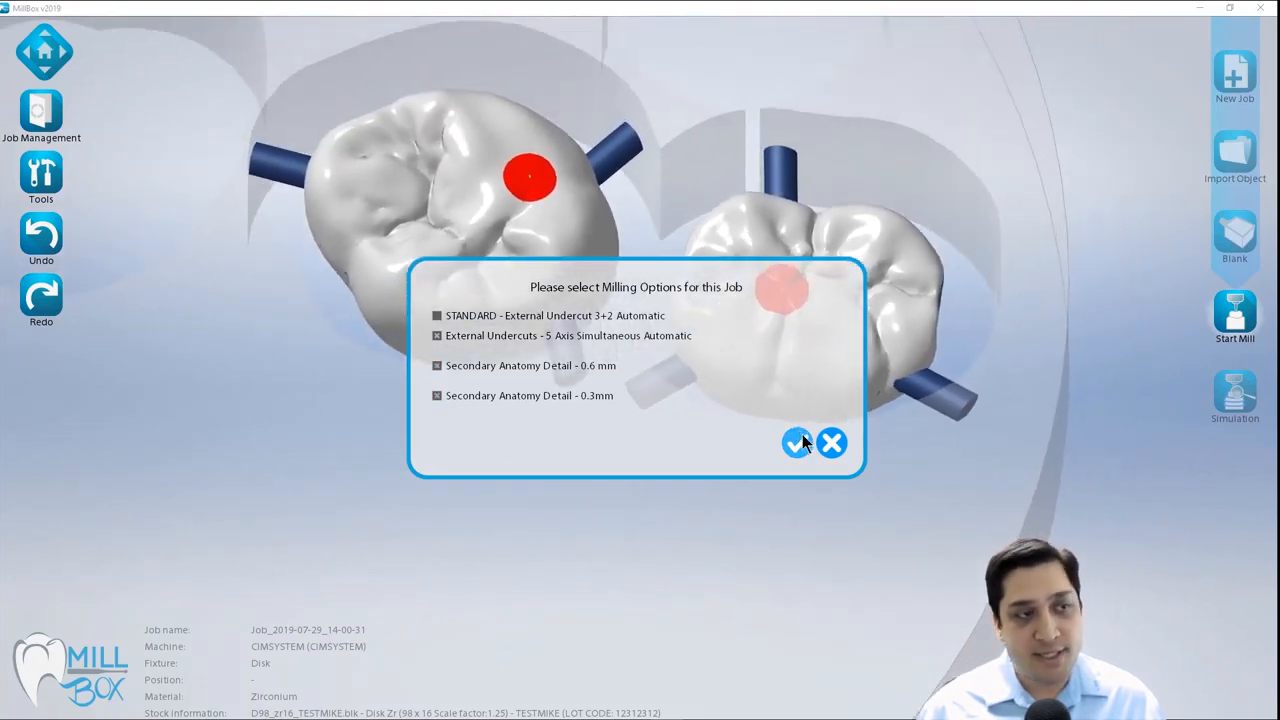
pyautogui.click(797, 442)
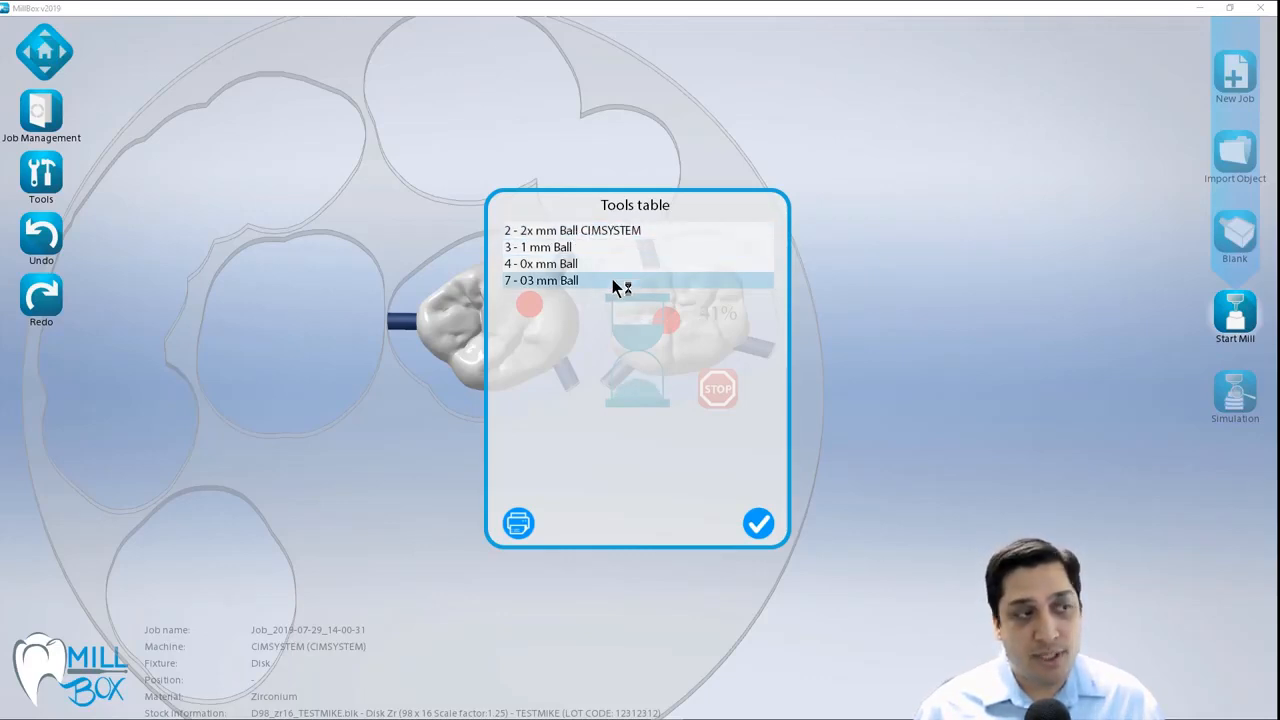
pyautogui.click(759, 524)
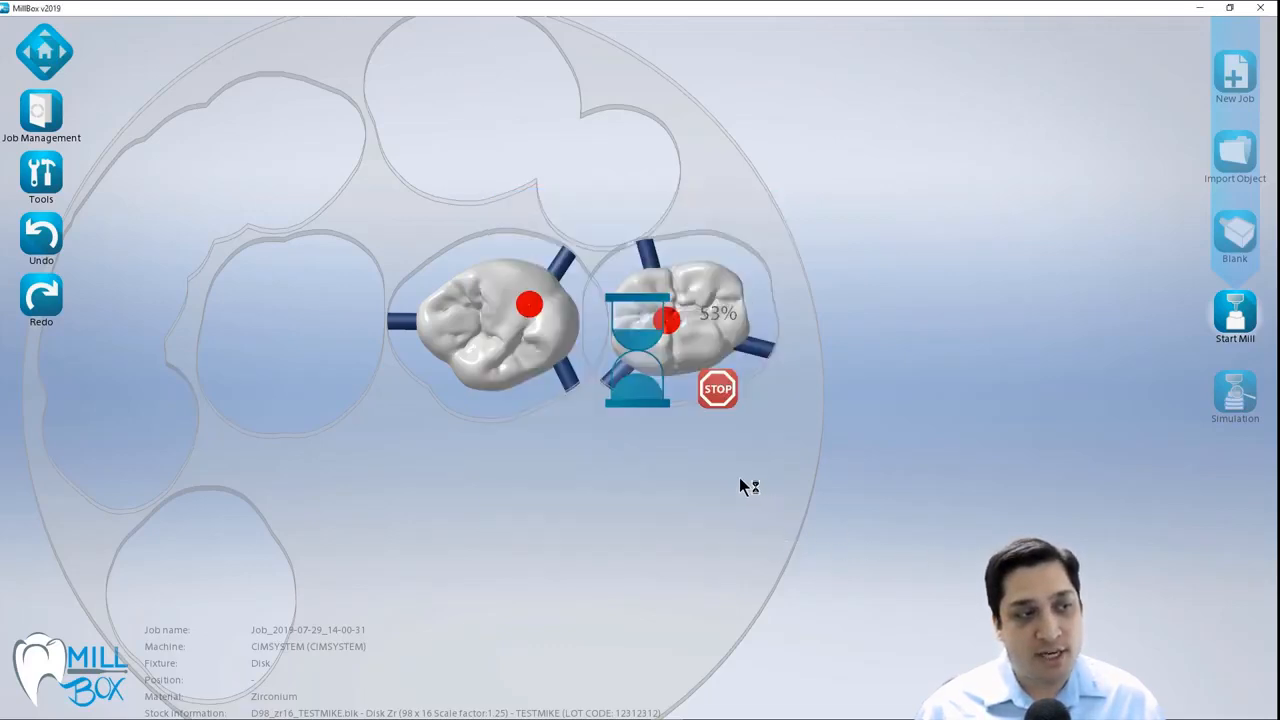